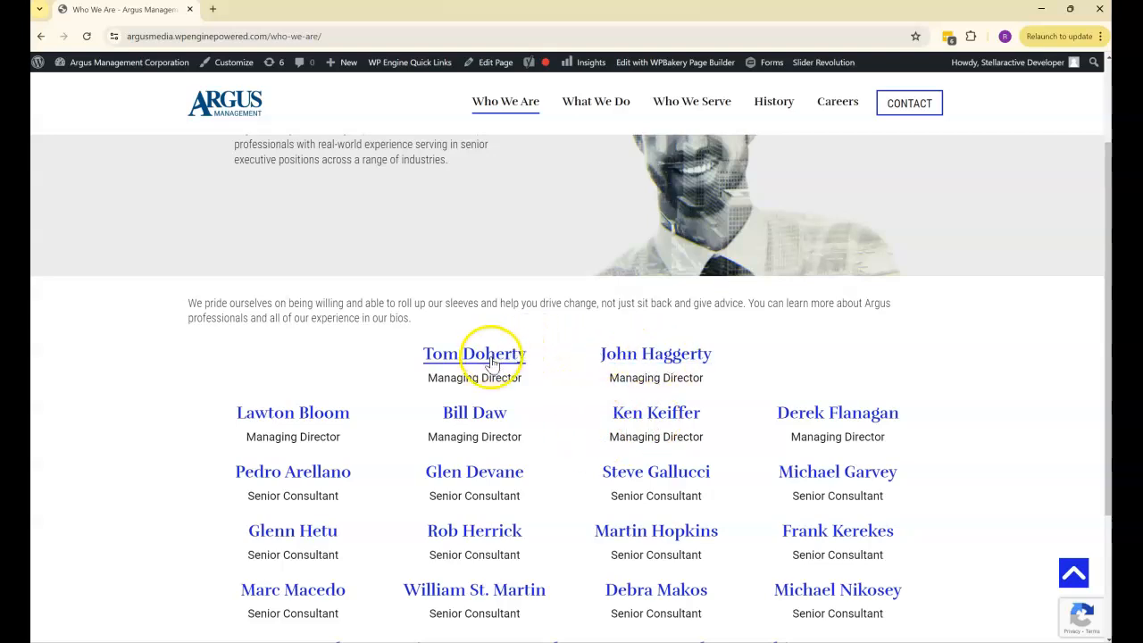
- View a managing director's bio on the Who We Are page, close it, and review the page's banner and intro text
click(678, 413)
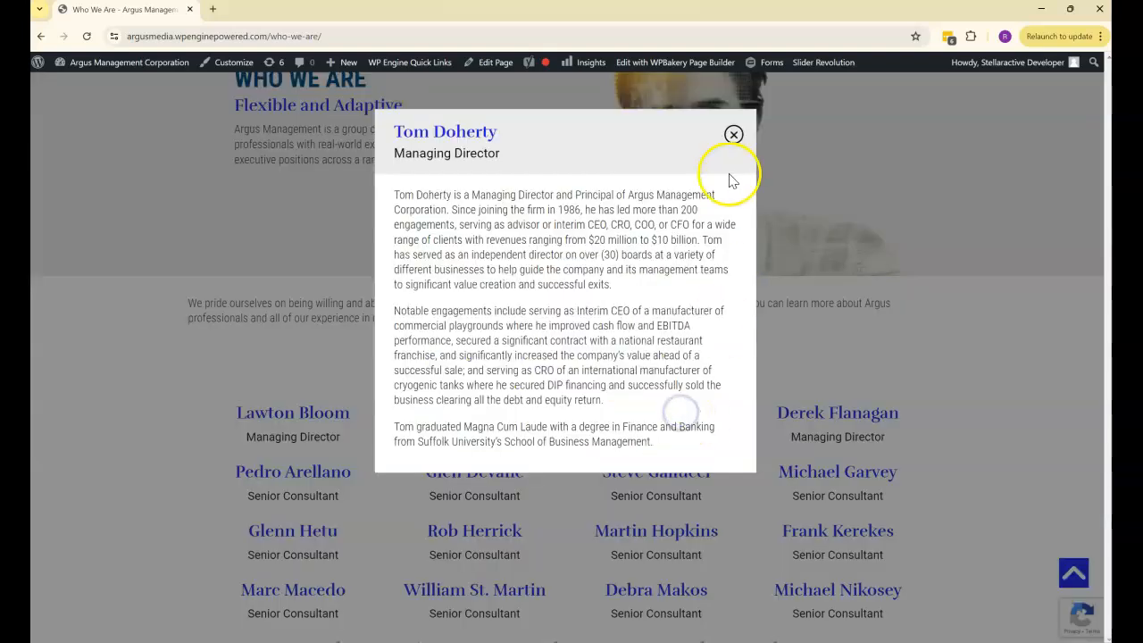
click(733, 134)
scroll(785, 187, up, 2)
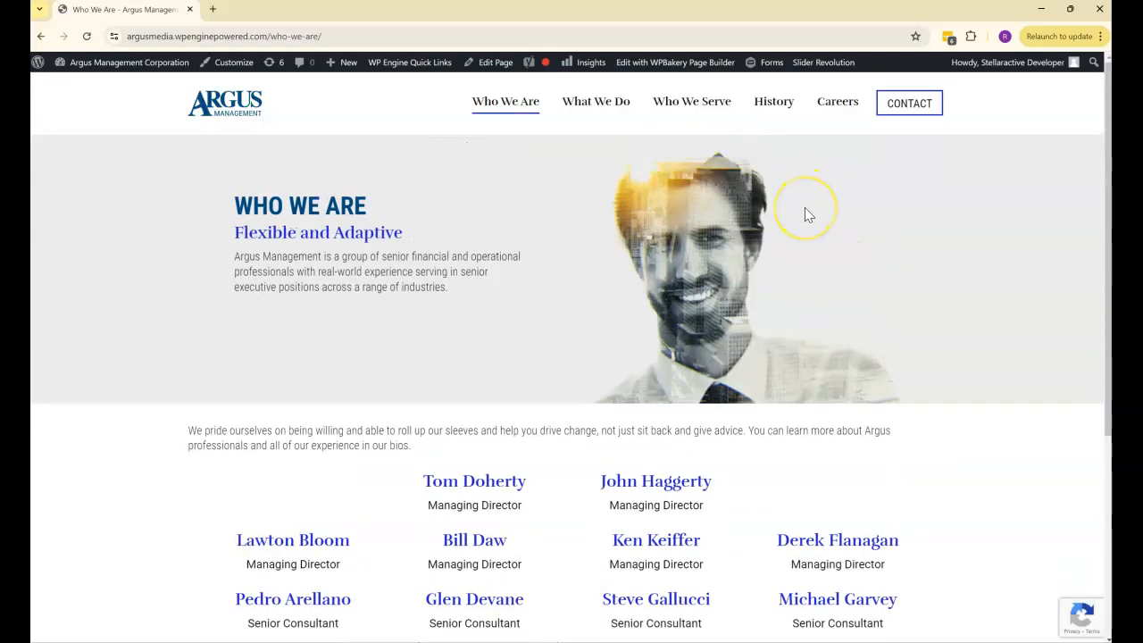
scroll(490, 349, down, 1)
drag(418, 383, 327, 367)
scroll(438, 270, up, 1)
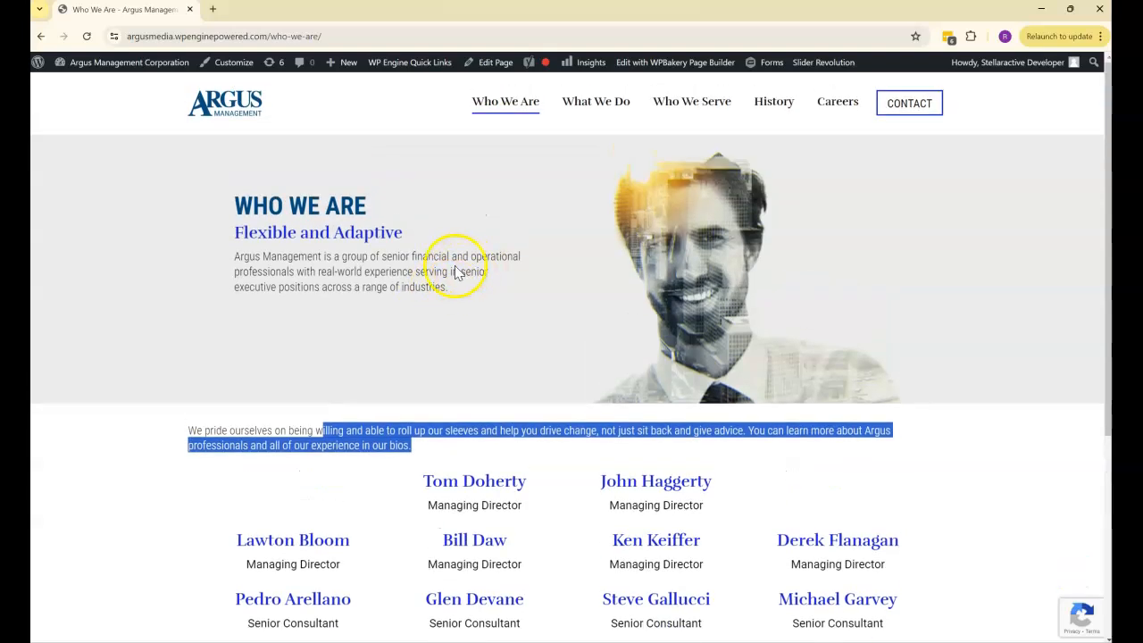
- Visit the What We Do page and review its banner, intro paragraphs, Experienced Professionals section and footer
click(595, 100)
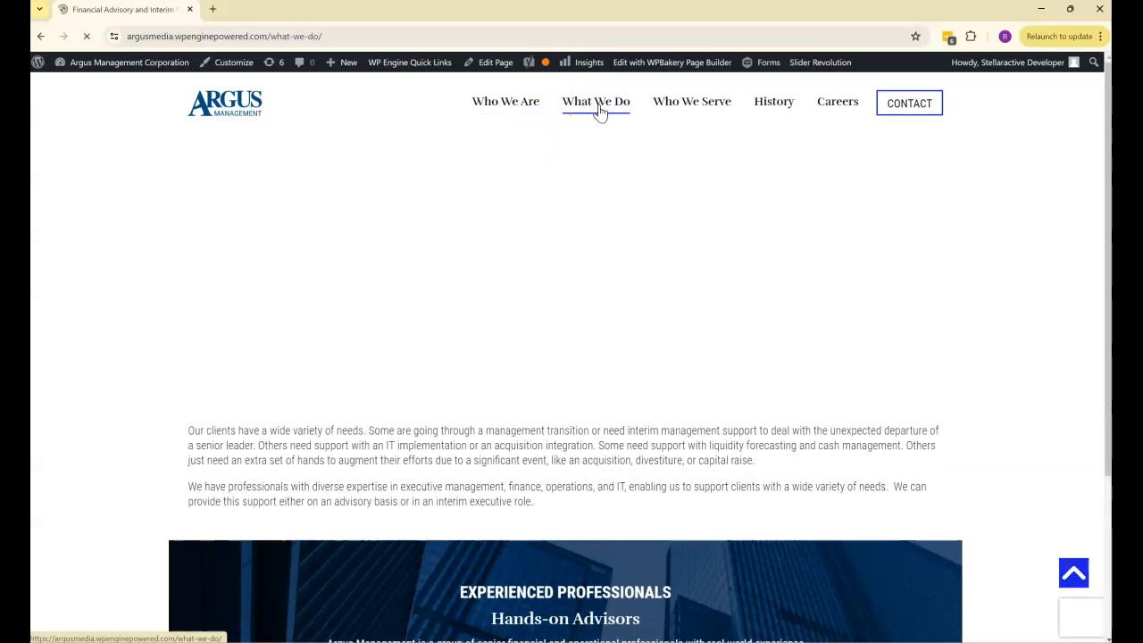
click(620, 208)
scroll(620, 214, down, 3)
drag(534, 306, 400, 234)
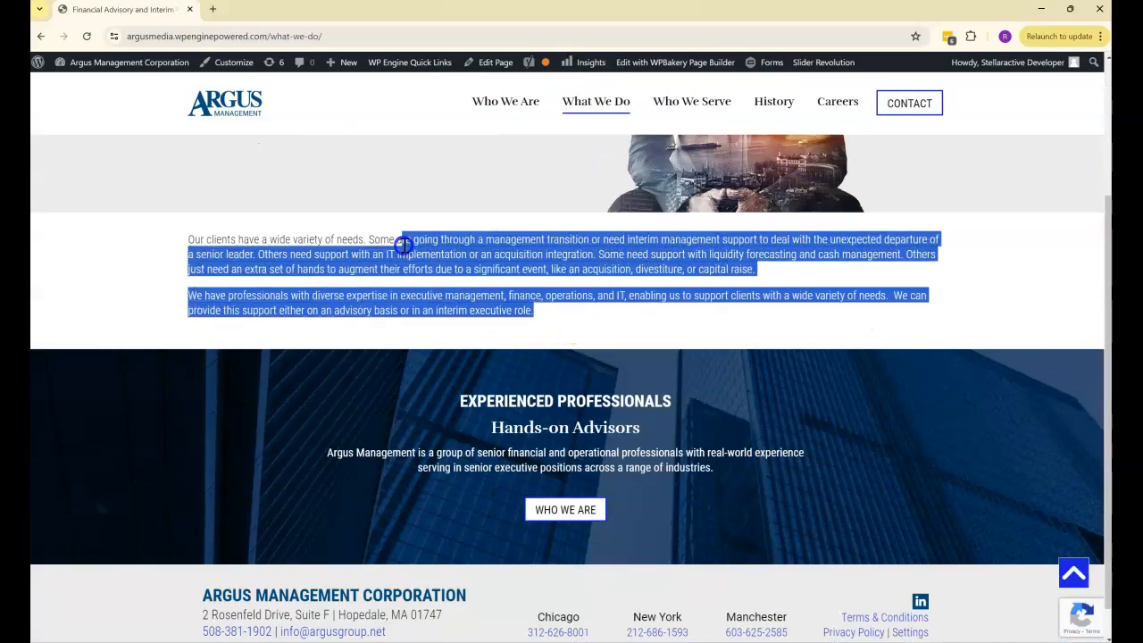
scroll(542, 352, down, 1)
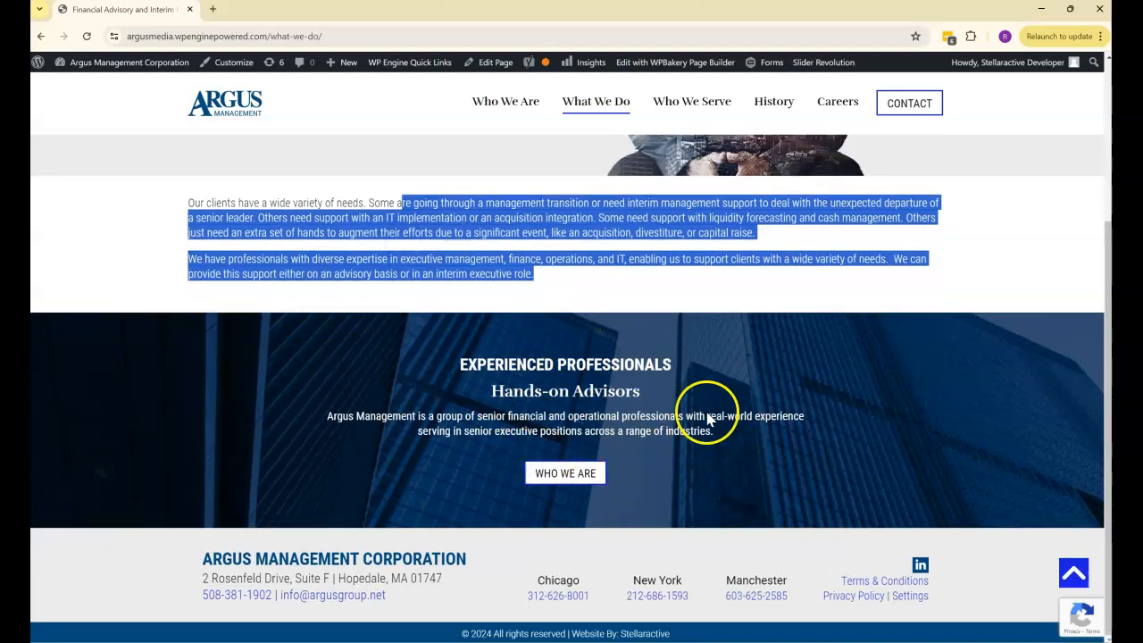
scroll(816, 418, up, 3)
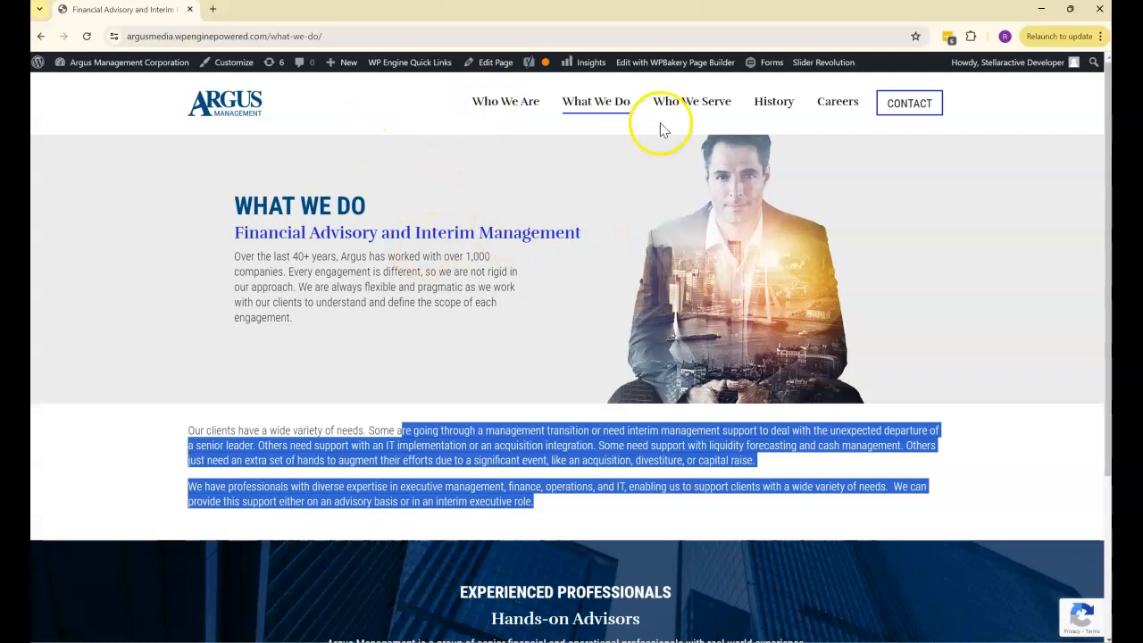
- Visit the Who We Serve page and look over its banner, intro paragraph and three cards
click(705, 105)
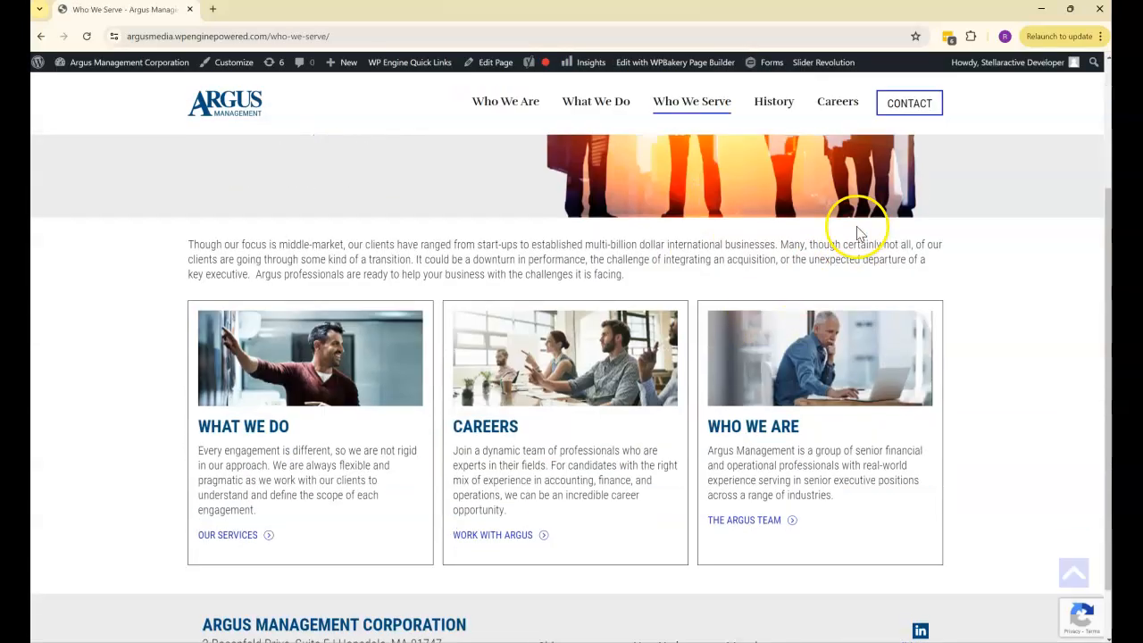
scroll(844, 389, up, 1)
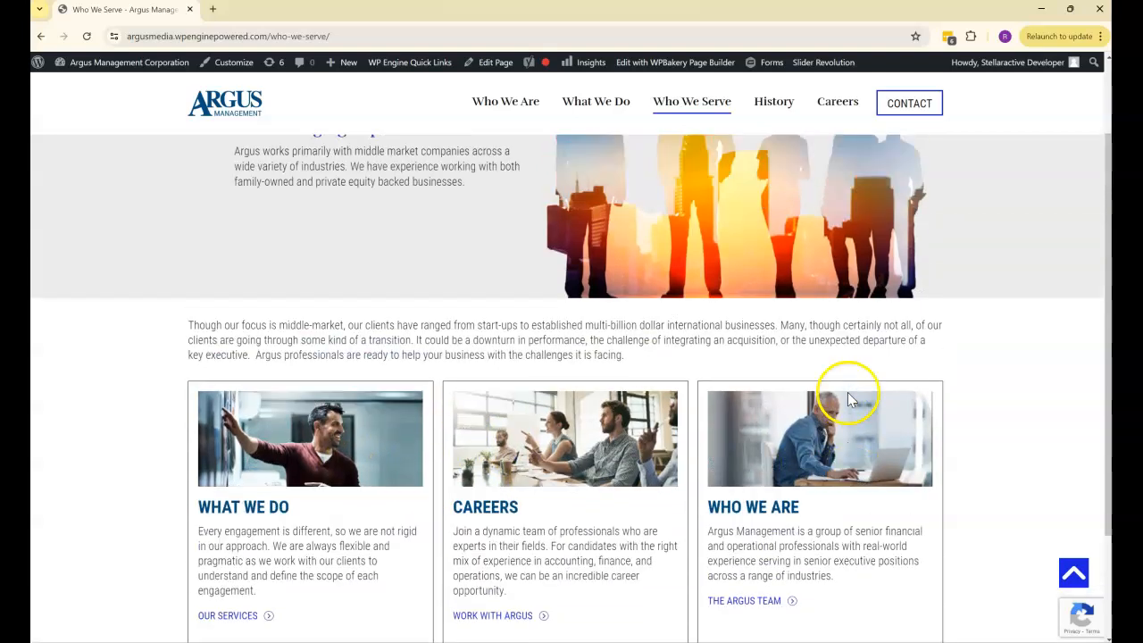
scroll(849, 398, up, 1)
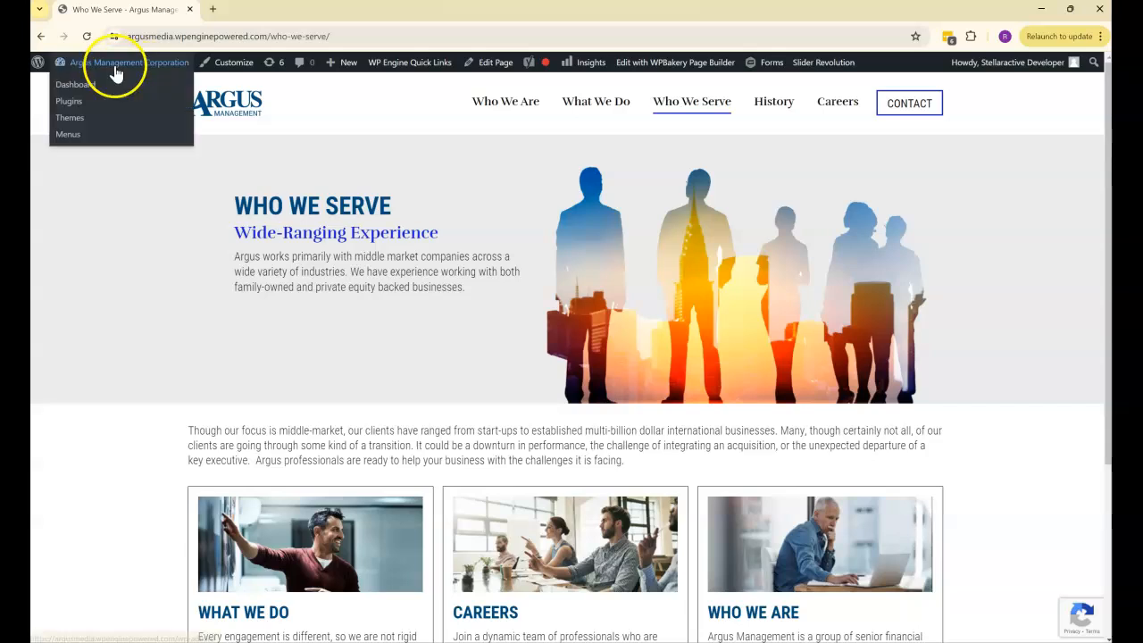
- Open the site's Dashboard in a new browser tab and place that tab ahead of the live page's tab
mouse_move(875, 71)
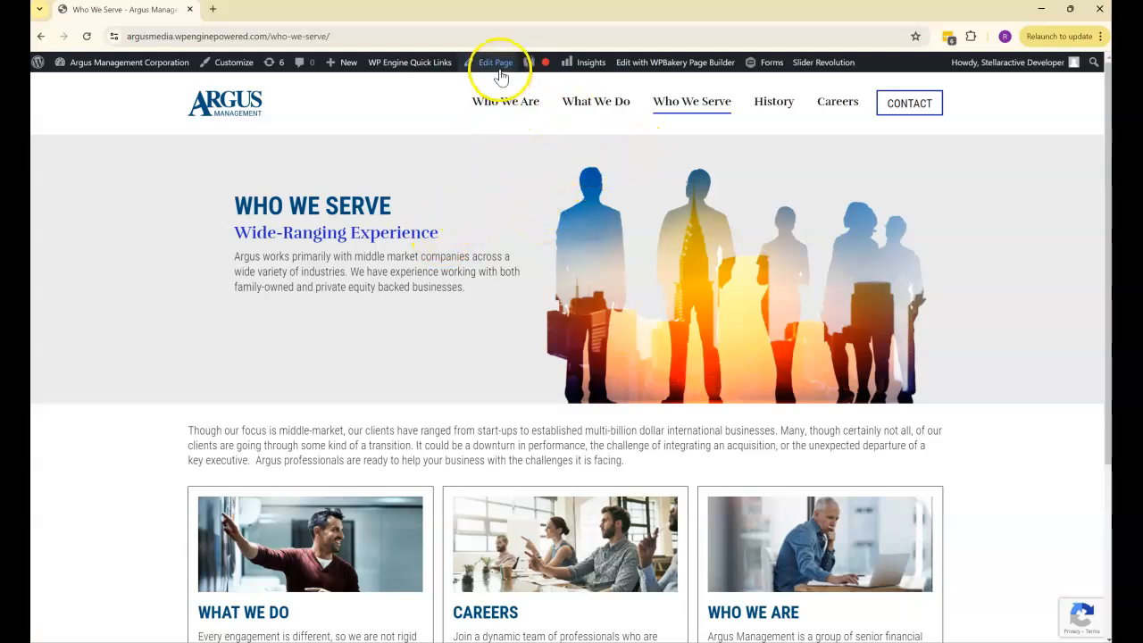
mouse_move(119, 78)
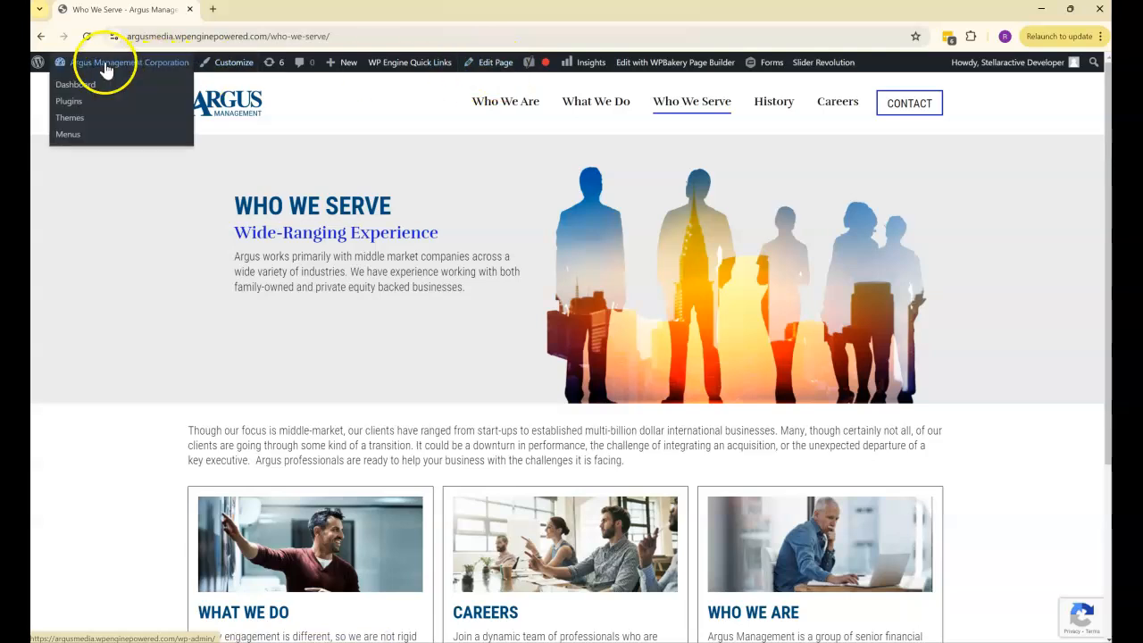
right_click(84, 84)
click(125, 90)
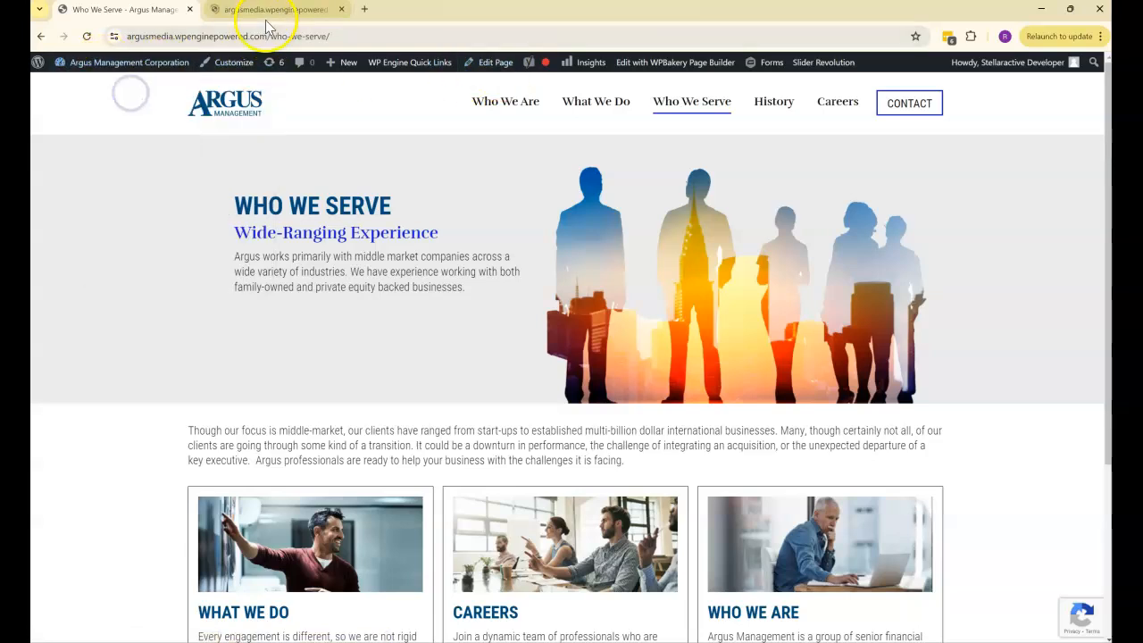
drag(270, 18, 122, 18)
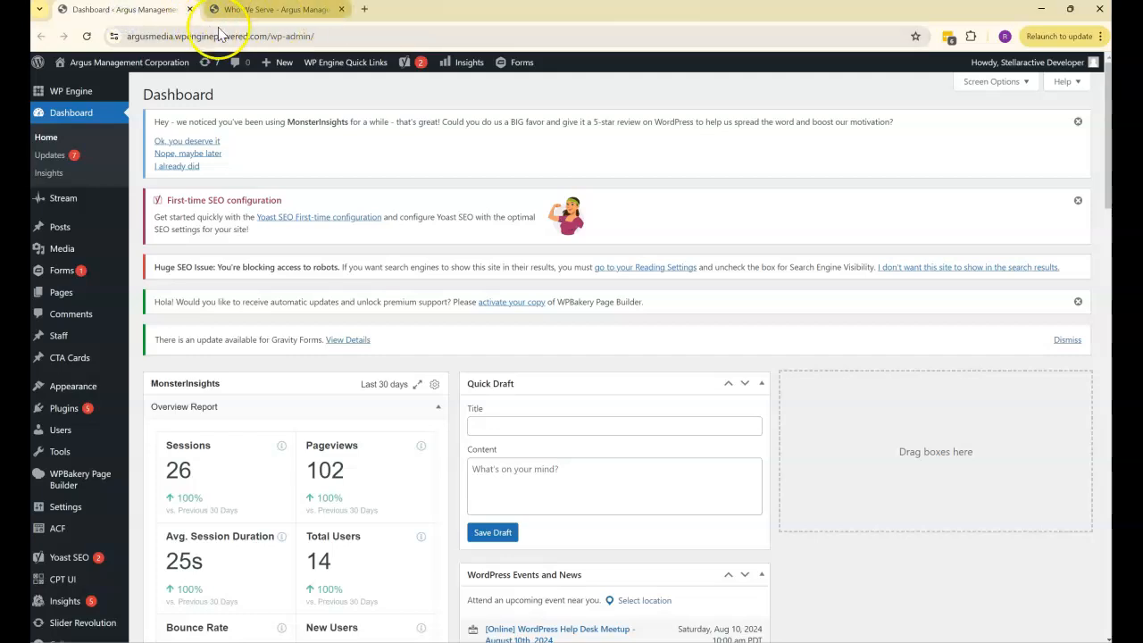
click(290, 10)
click(161, 10)
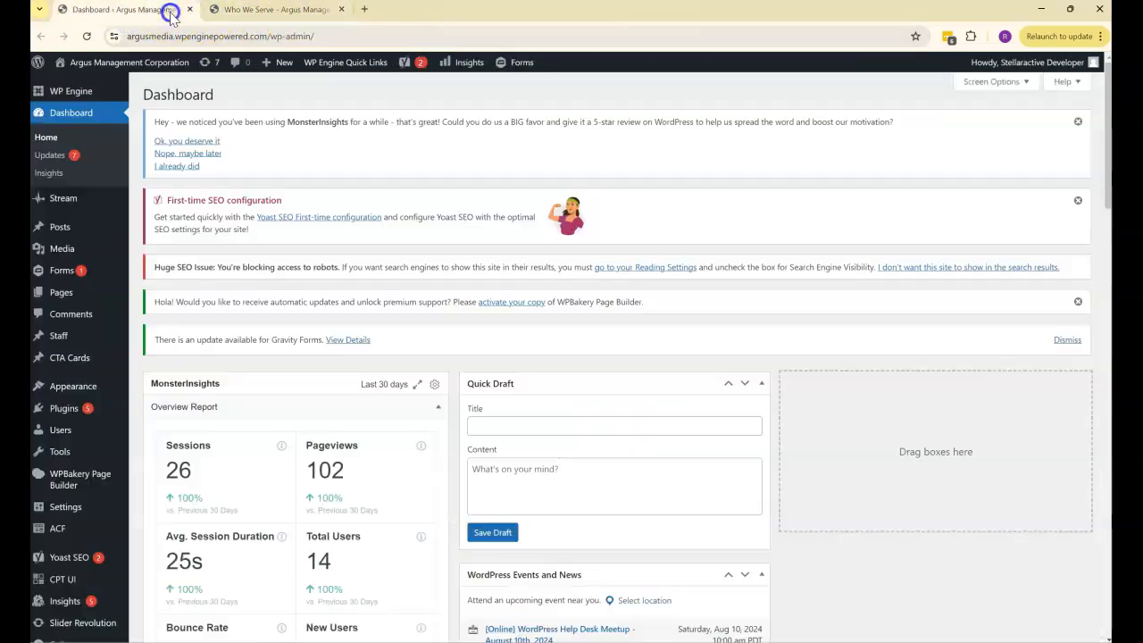
- Open the Who We Serve page for editing from the list of all pages
mouse_move(63, 294)
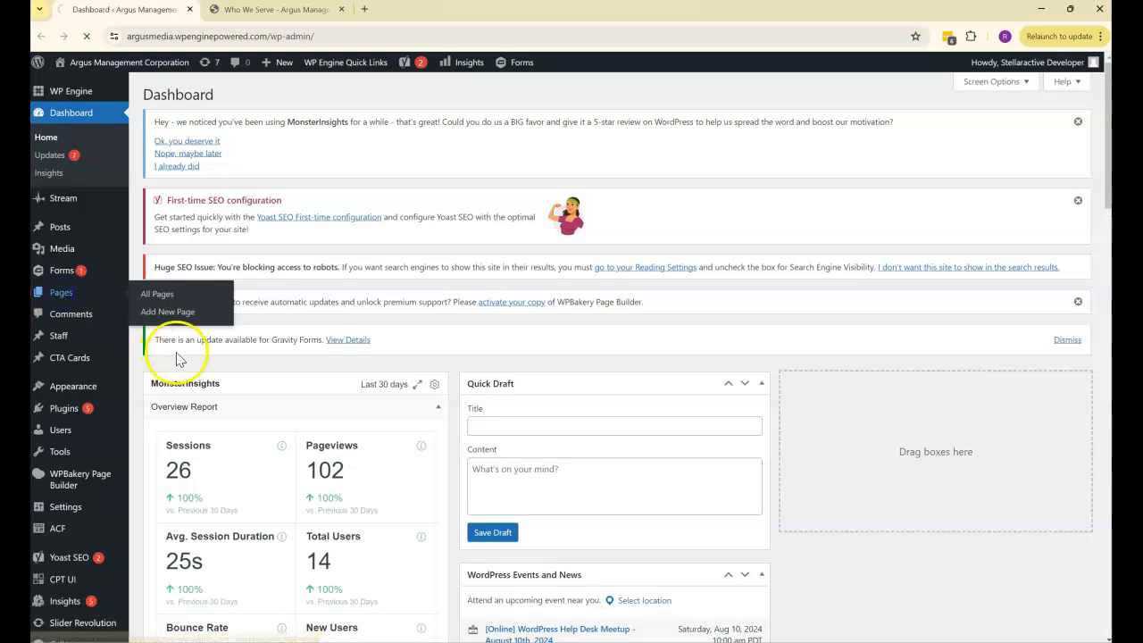
scroll(245, 308, down, 2)
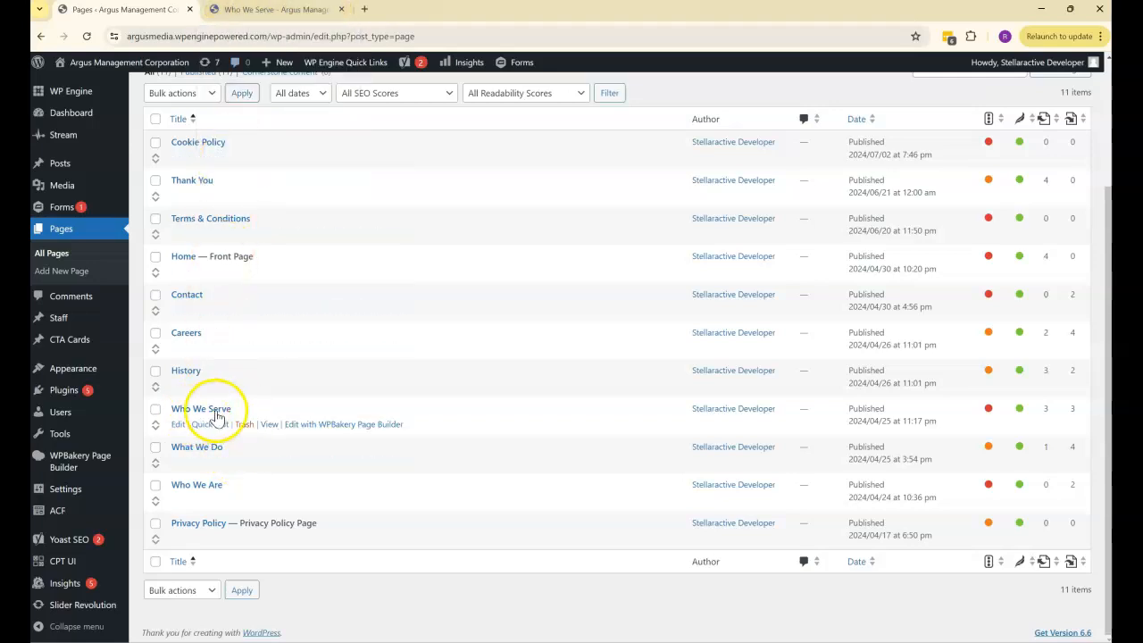
click(203, 410)
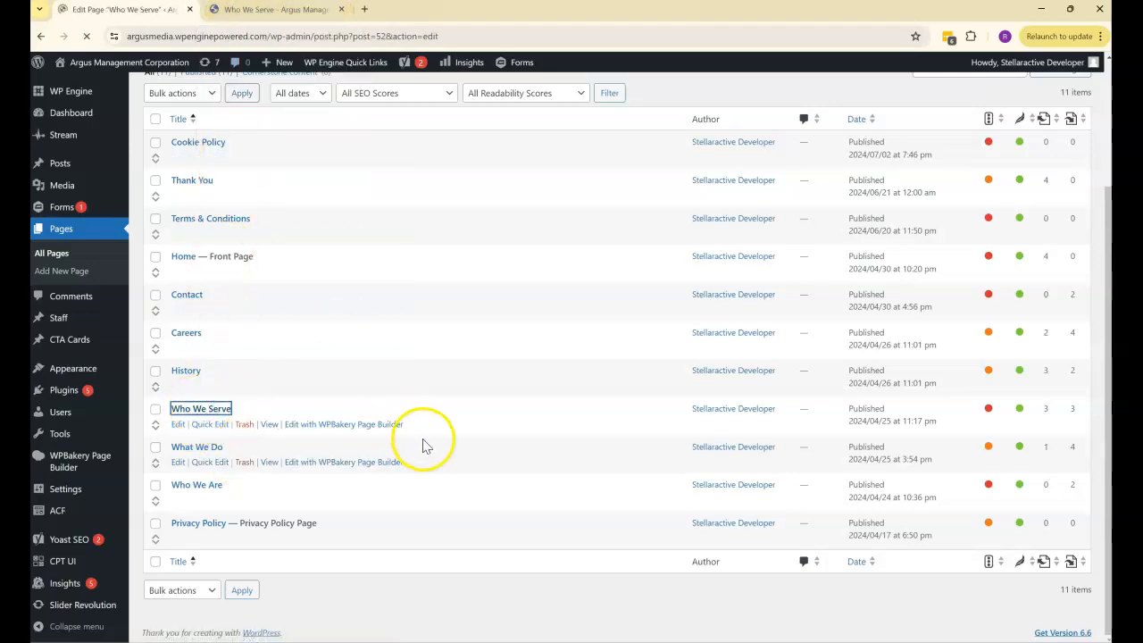
click(263, 9)
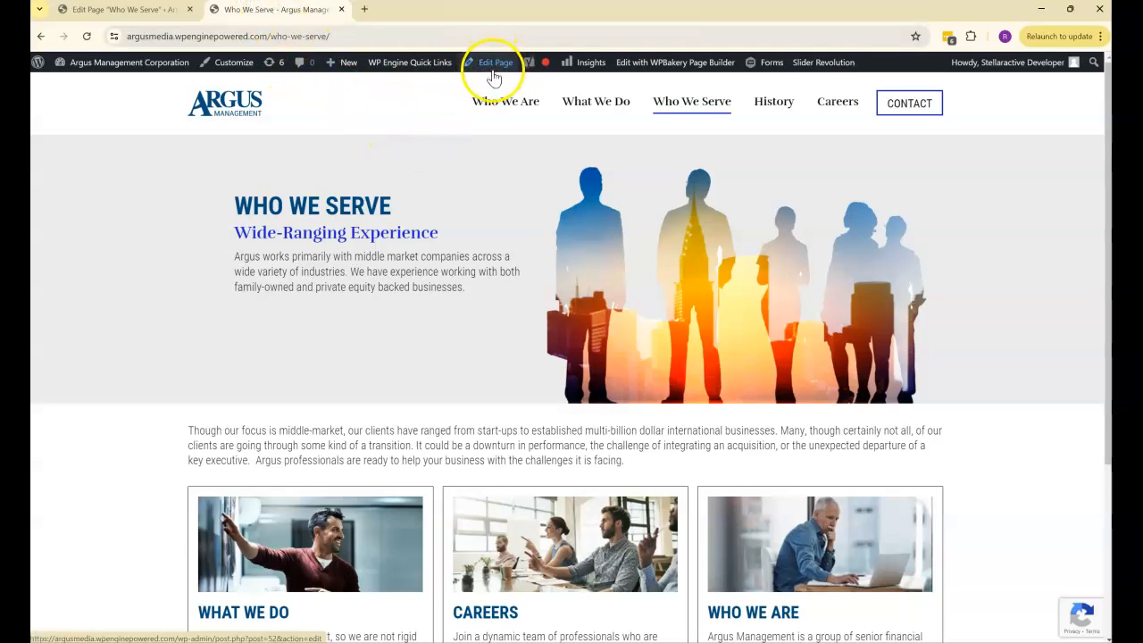
click(143, 11)
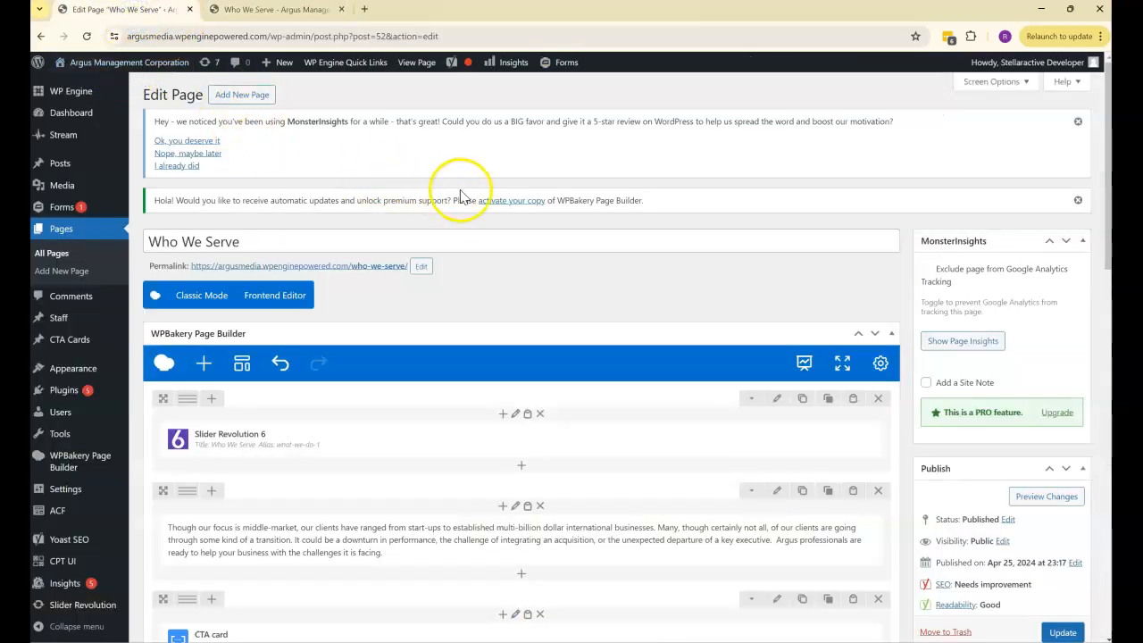
- Compare the Slider Revolution 6 element in the page builder with the banner on the live Who We Serve page
scroll(485, 214, down, 2)
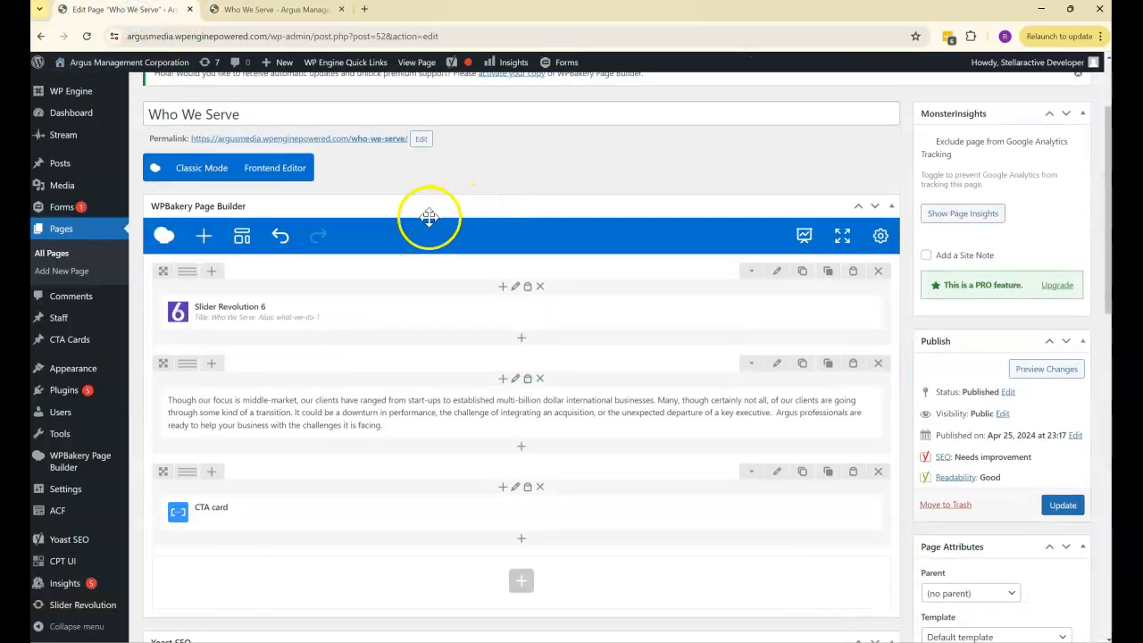
mouse_move(255, 303)
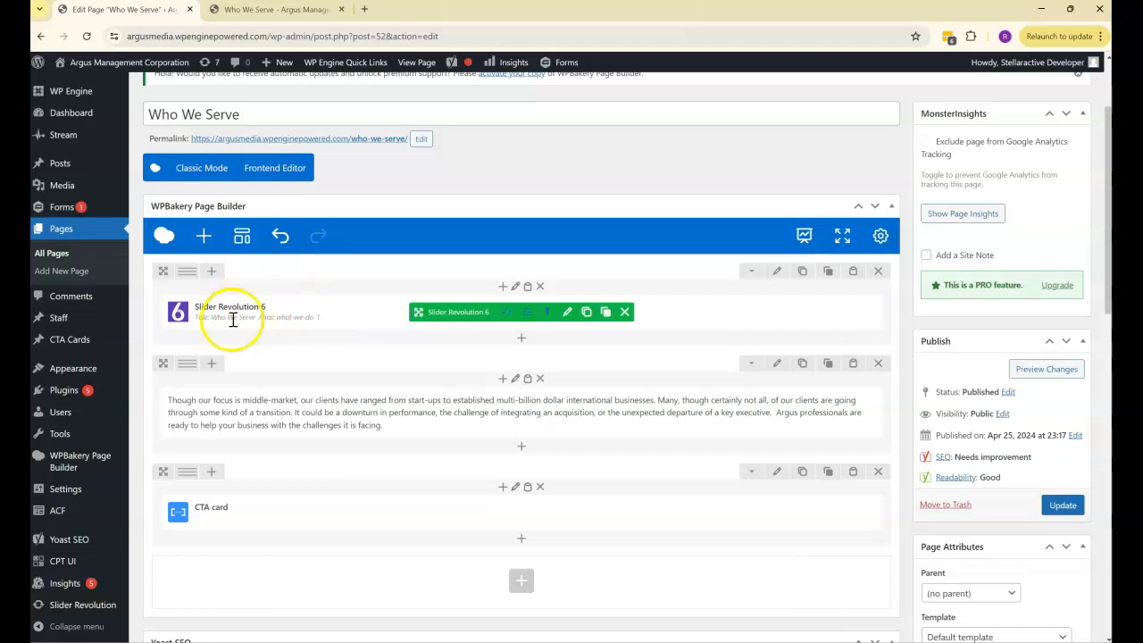
click(270, 10)
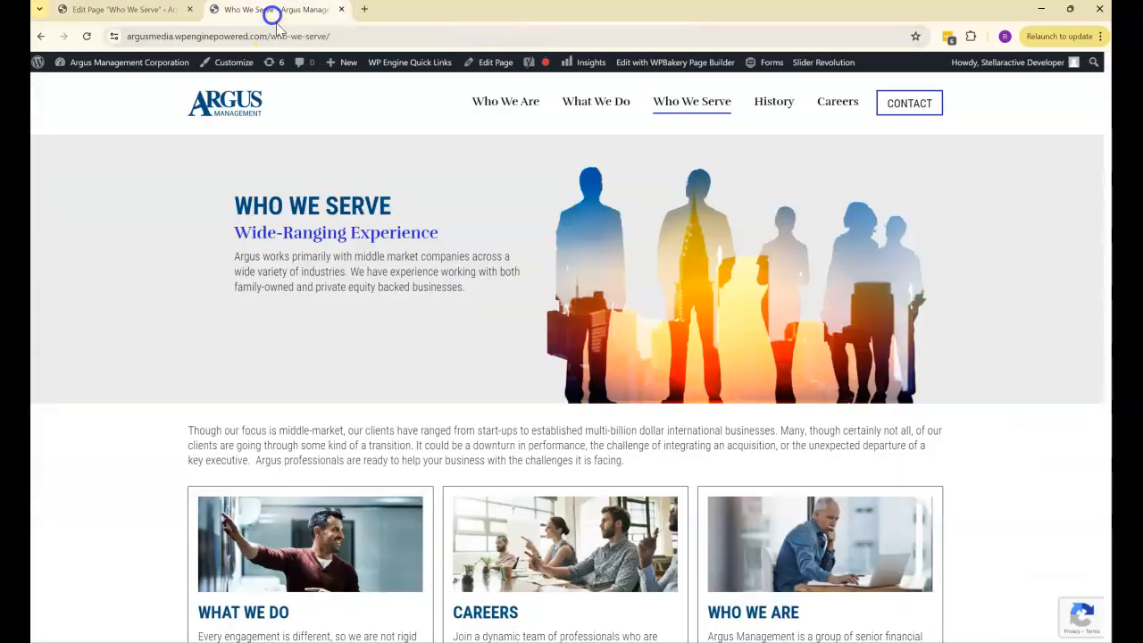
click(147, 10)
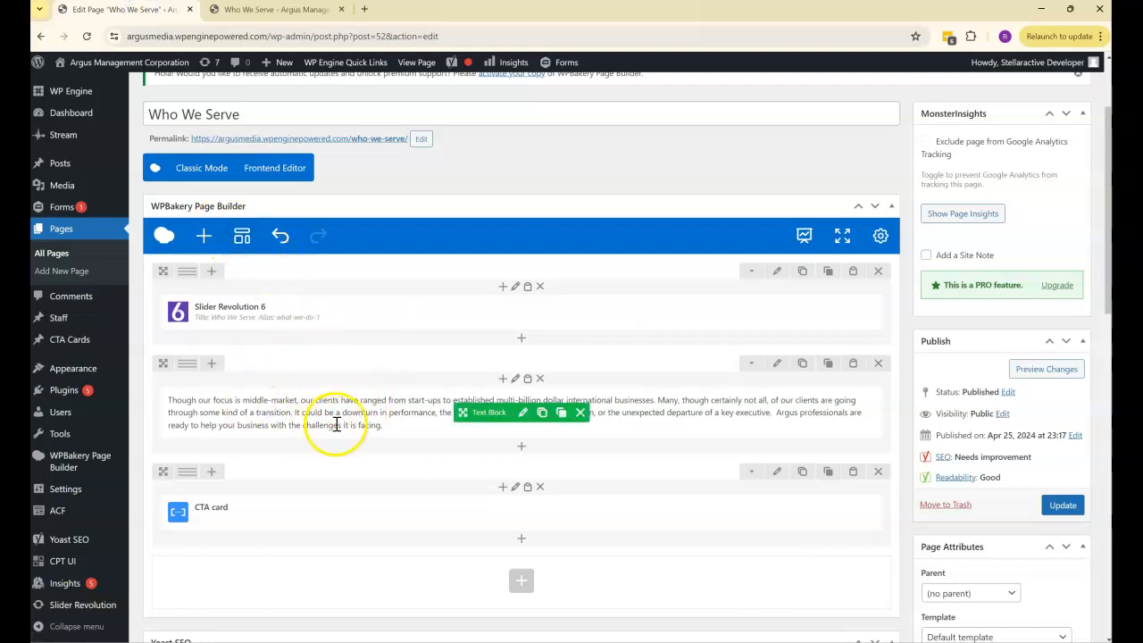
- Match the page builder's text block with the intro paragraph on the live page, highlighting part of that paragraph
click(277, 10)
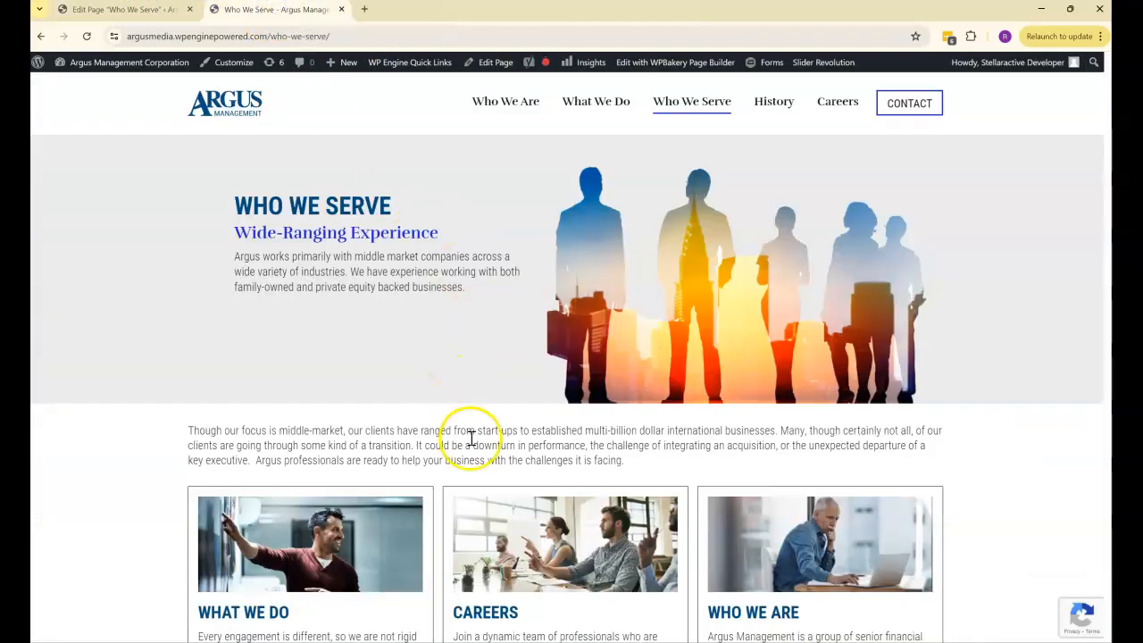
drag(478, 445, 335, 444)
click(178, 14)
- Compare the CTA card element in the page builder with the three cards on the live page
scroll(224, 268, down, 2)
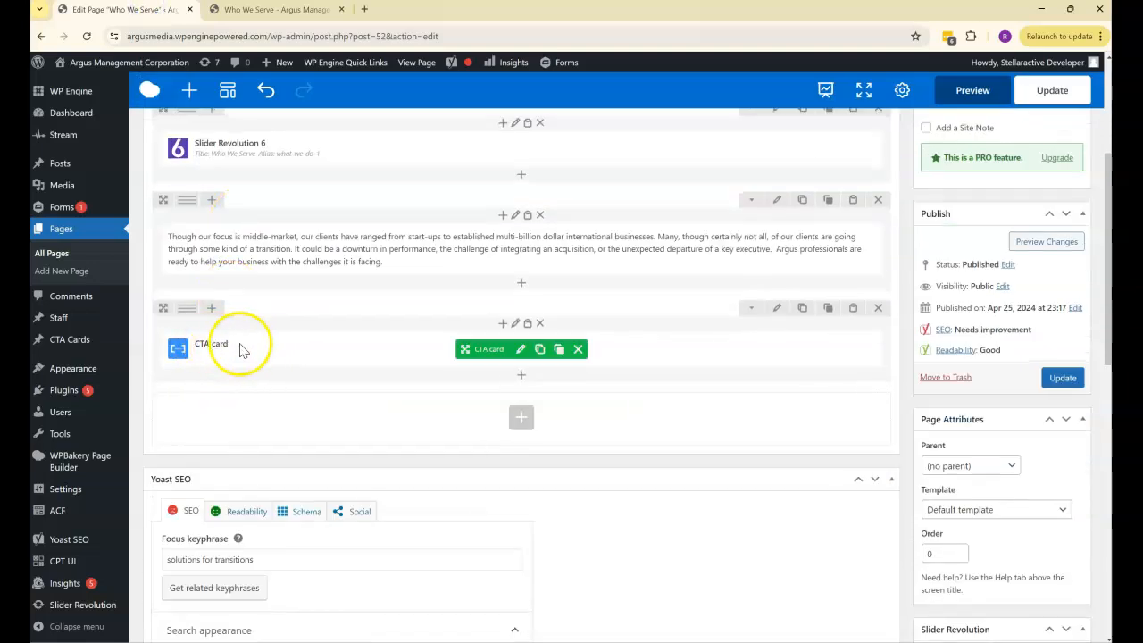
click(268, 10)
scroll(424, 496, down, 2)
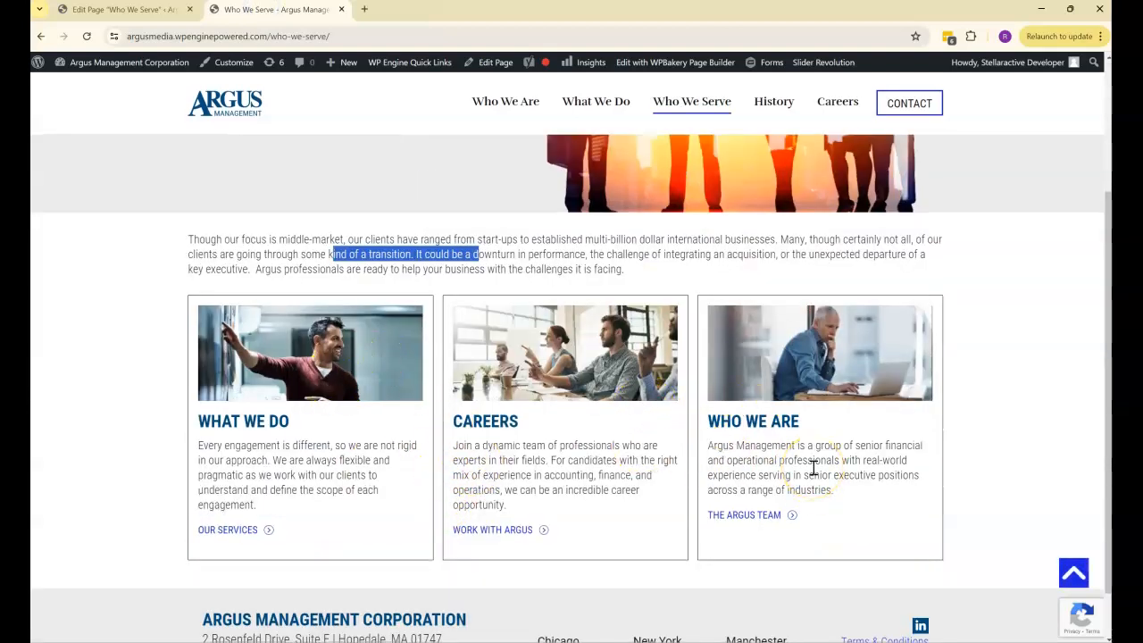
scroll(812, 468, up, 1)
click(628, 329)
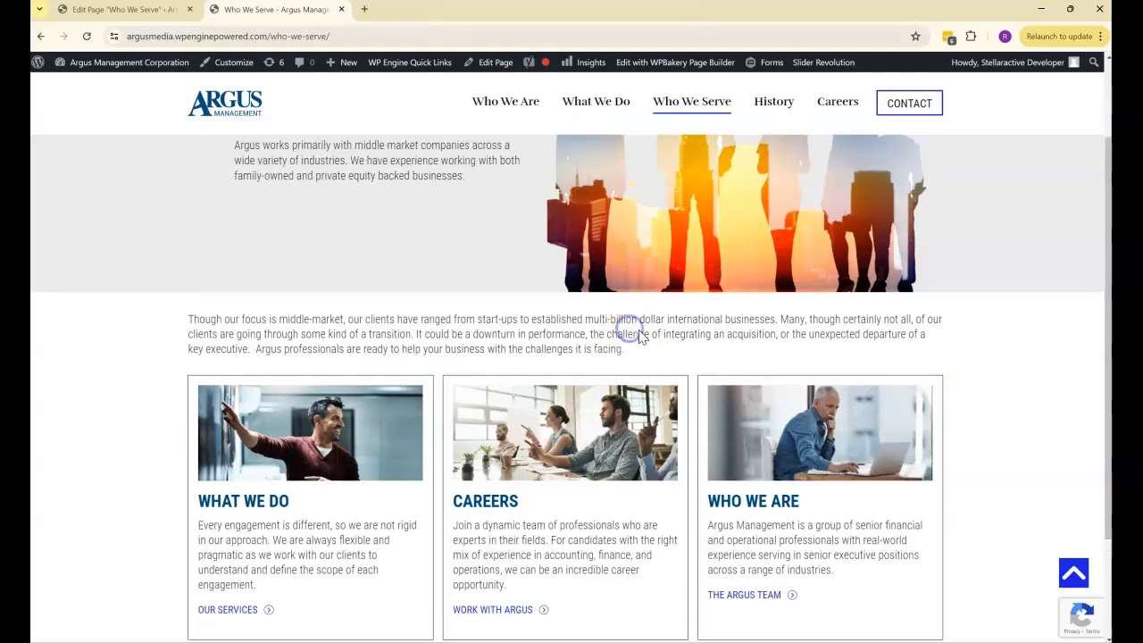
scroll(569, 312, up, 1)
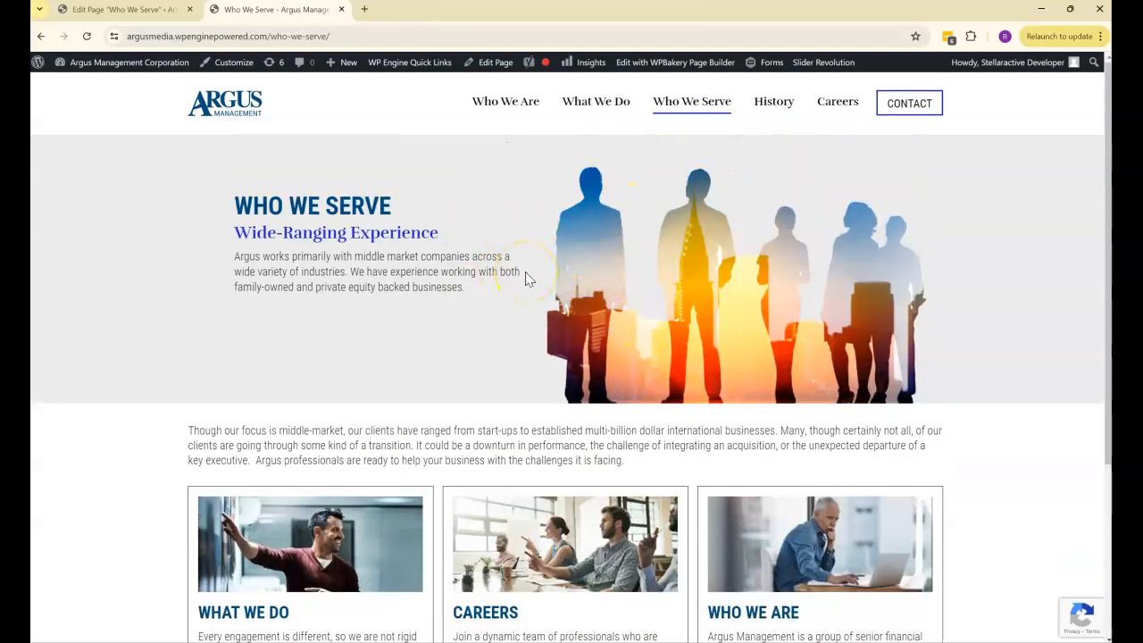
click(589, 298)
- Highlight the intro paragraph on the live page again and examine the edit, clone and move controls of its text block in the editor
click(114, 11)
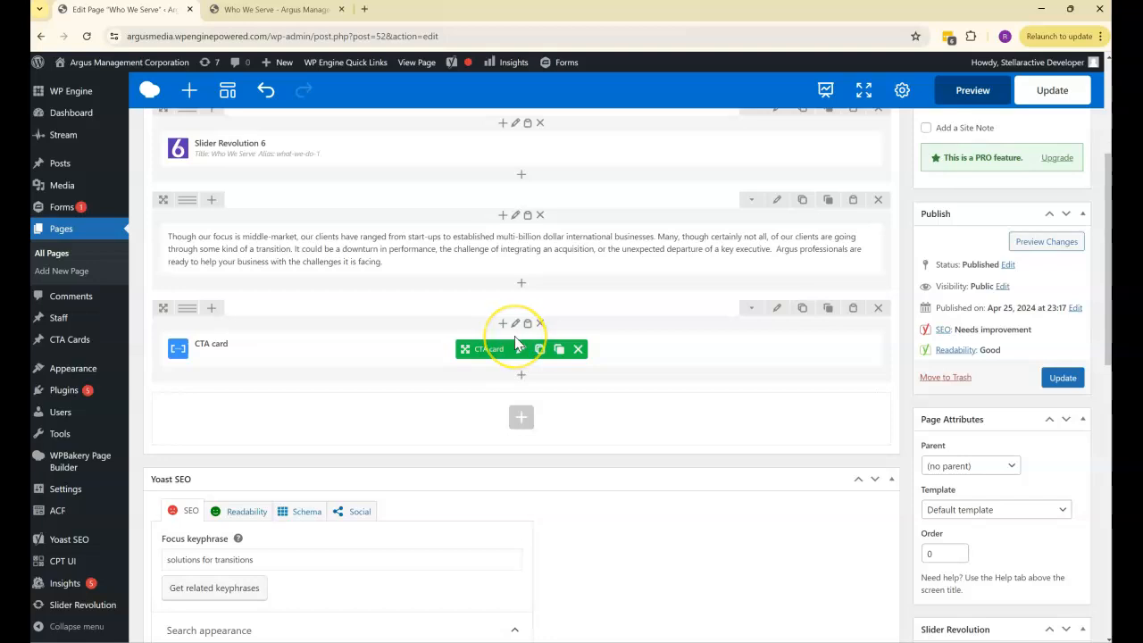
scroll(509, 343, up, 1)
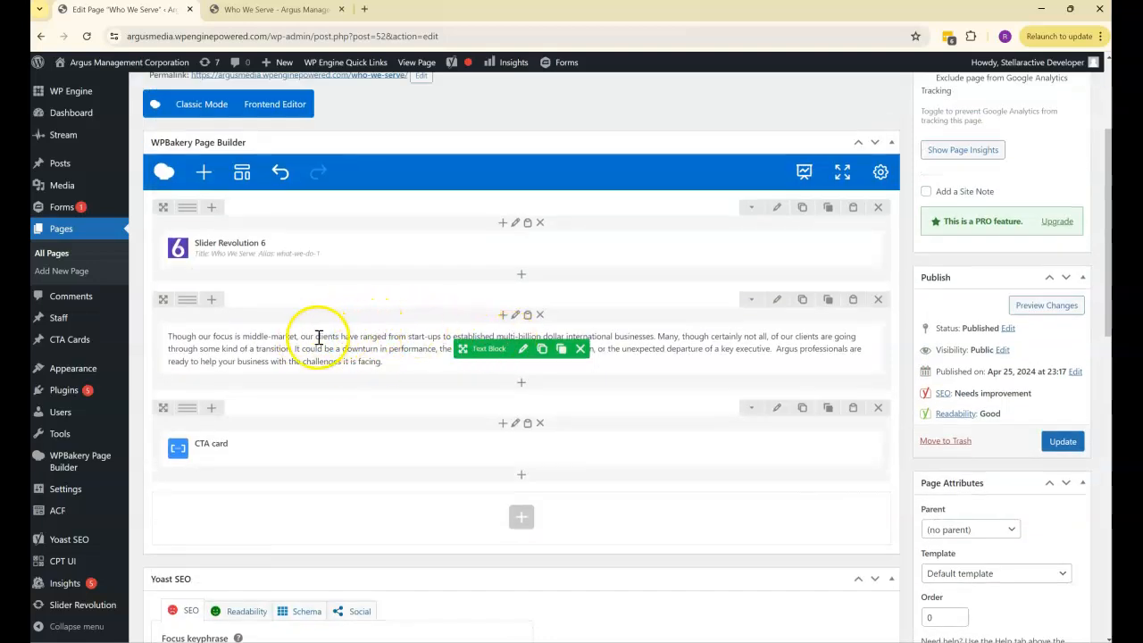
click(267, 17)
drag(372, 488, 265, 426)
click(361, 447)
click(125, 10)
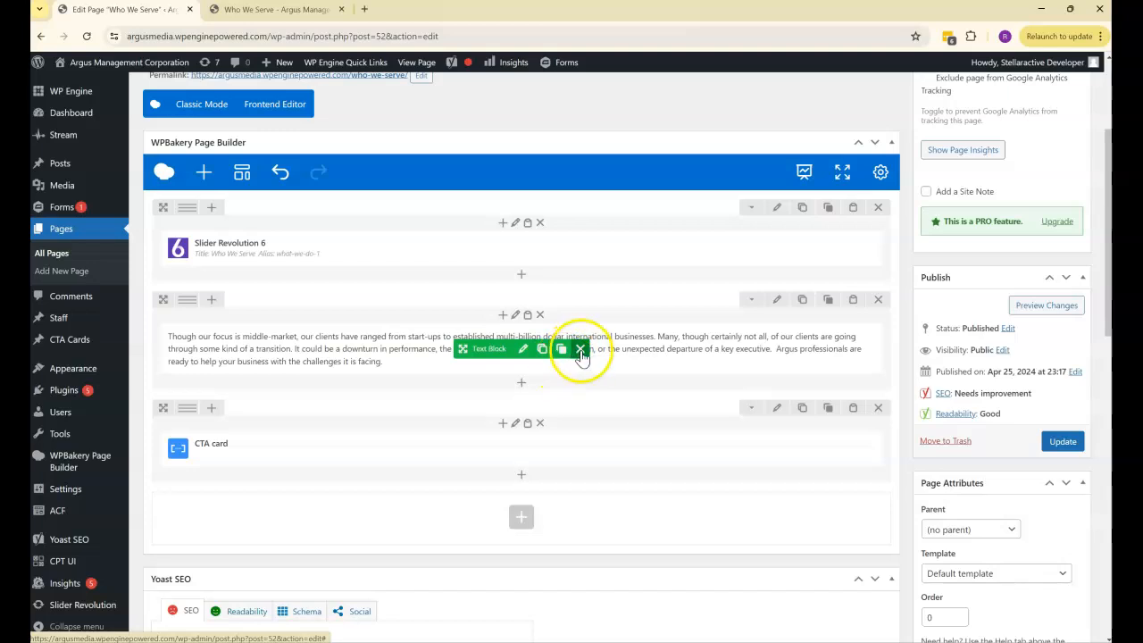
click(526, 354)
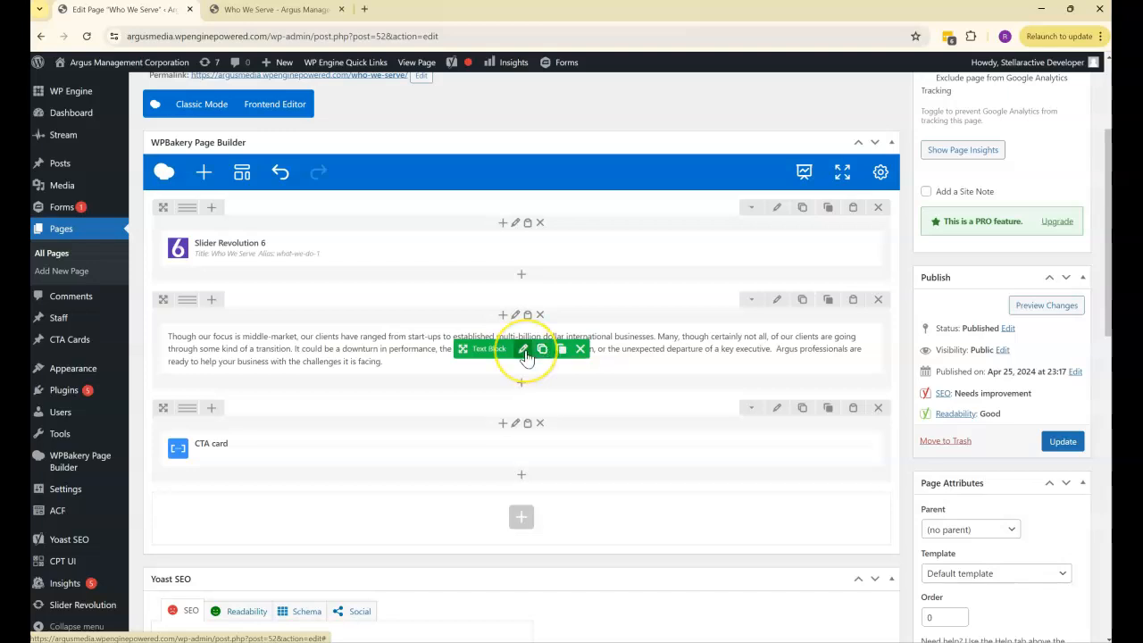
drag(469, 348, 449, 373)
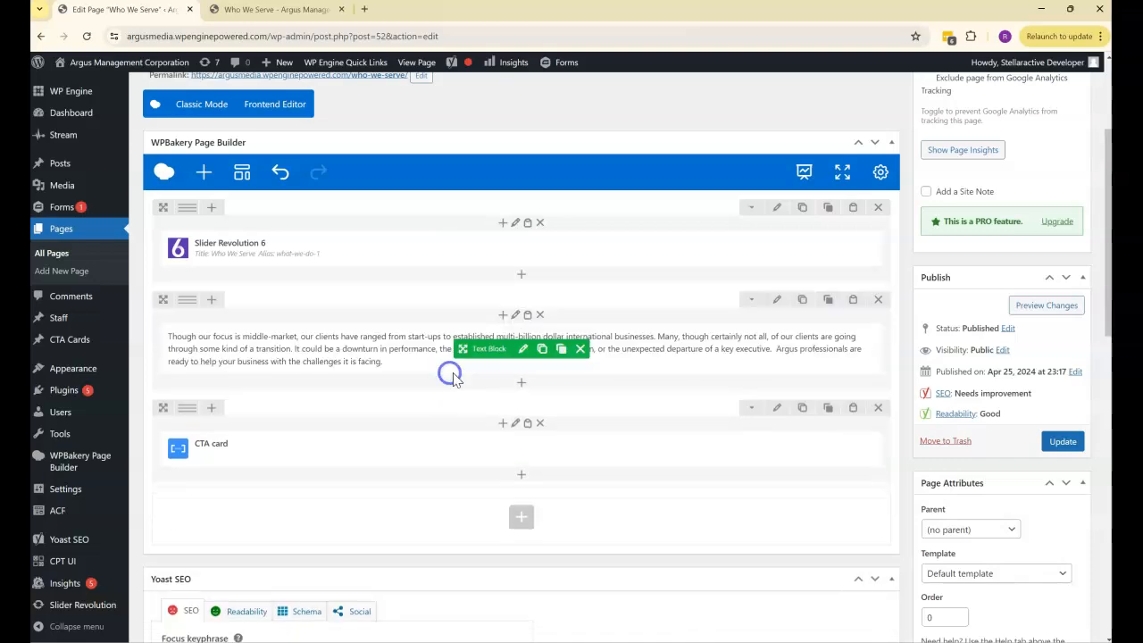
- In the intro text block, start a new paragraph at "It could be a downturn" and bold the text from "ulti-billion dollar" through "transition."
mouse_move(523, 358)
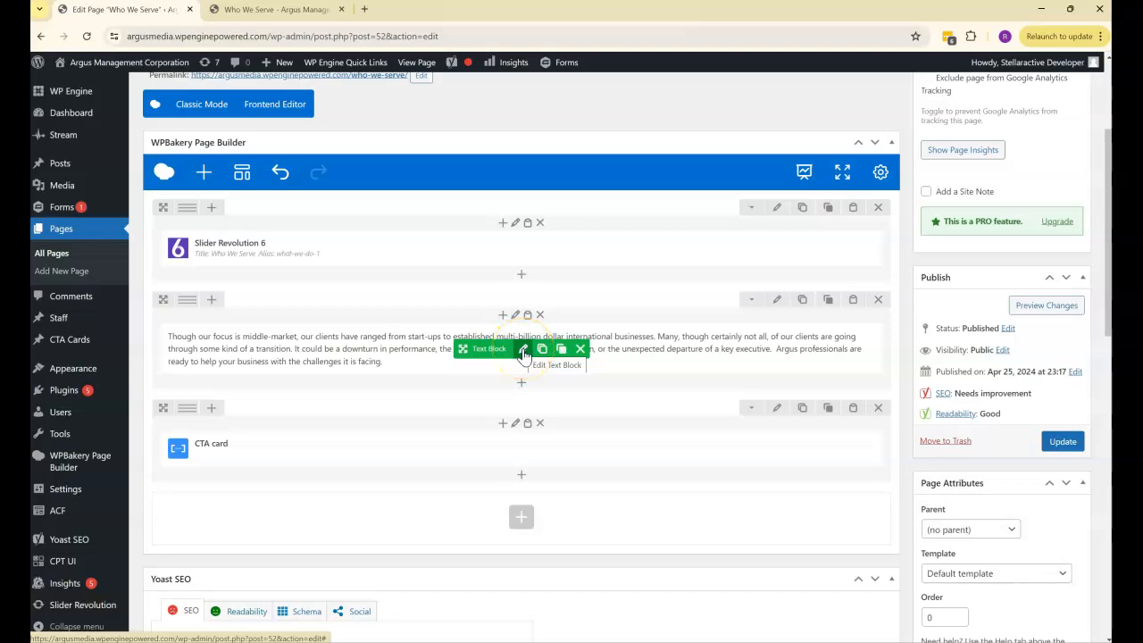
click(523, 353)
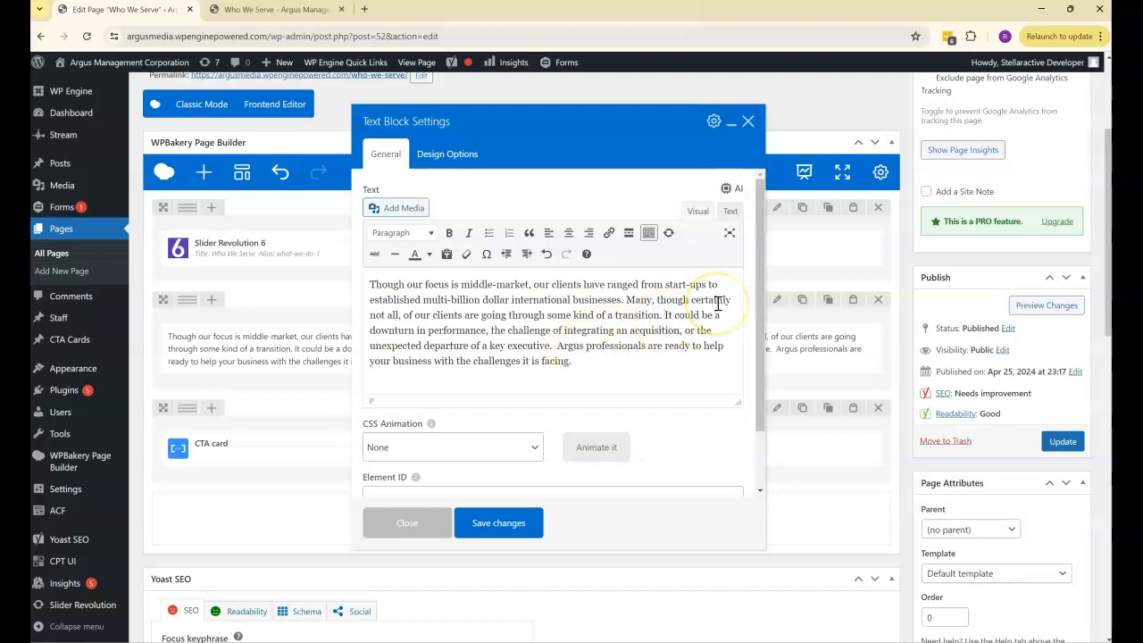
key(Return)
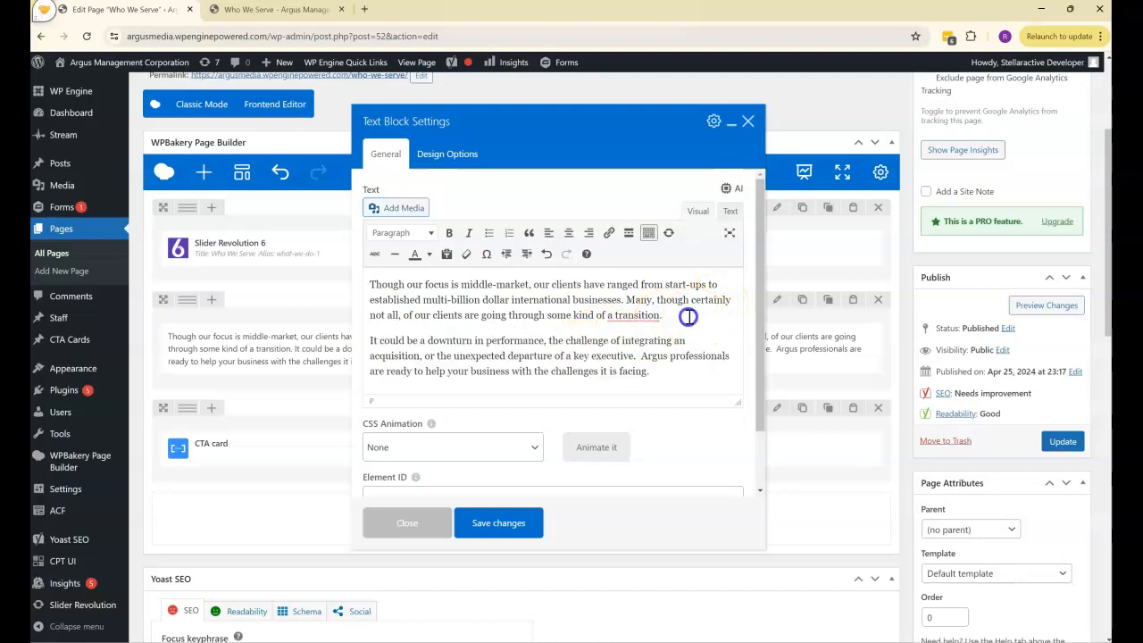
drag(689, 316, 432, 300)
click(449, 233)
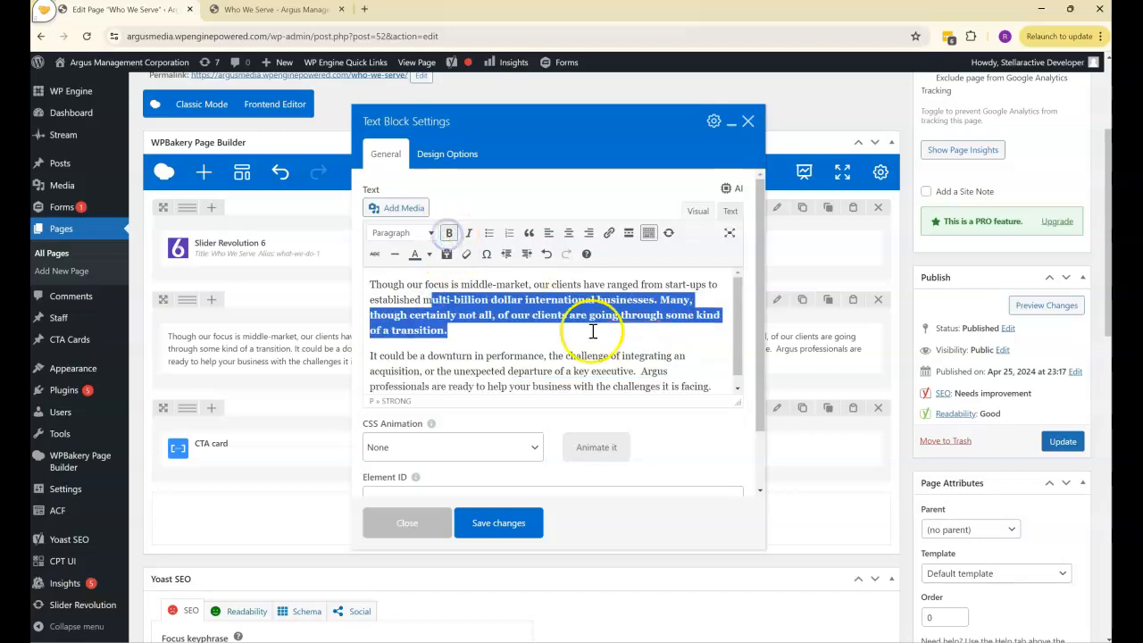
click(592, 331)
- Open the link options for the word "clients", enable opening the link in a new tab, and cancel without adding the link
drag(579, 285, 502, 284)
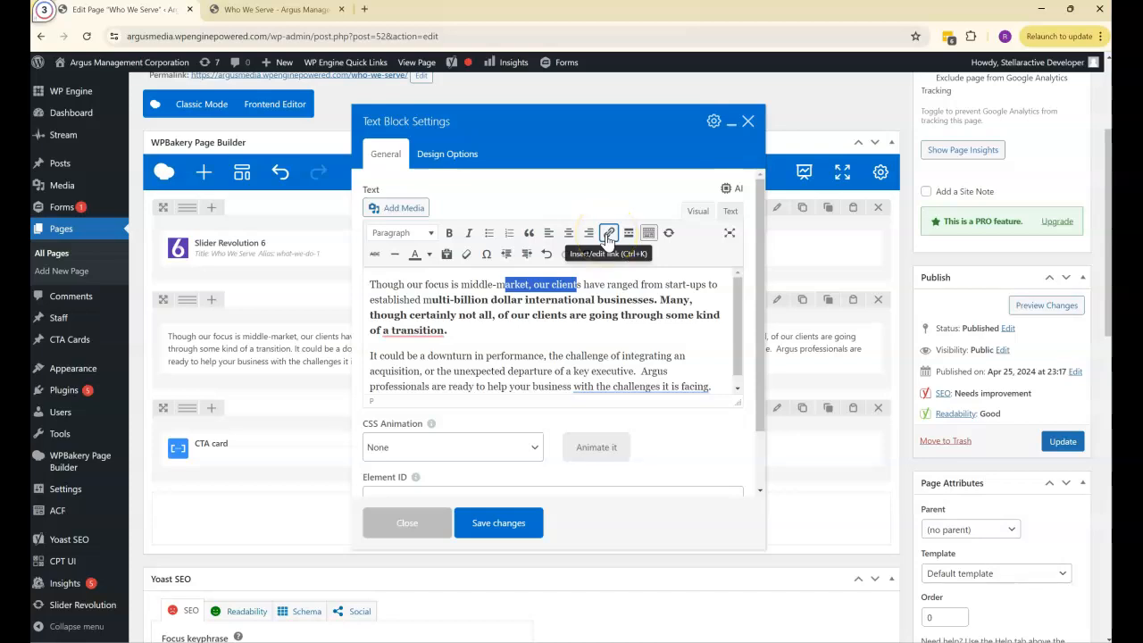
click(581, 284)
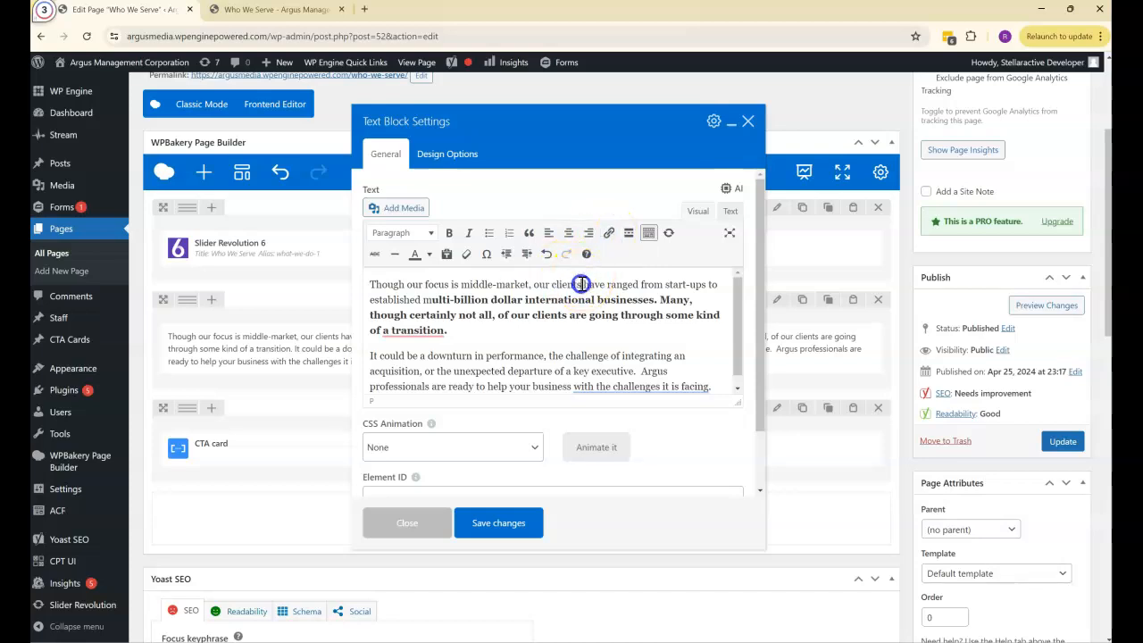
click(608, 232)
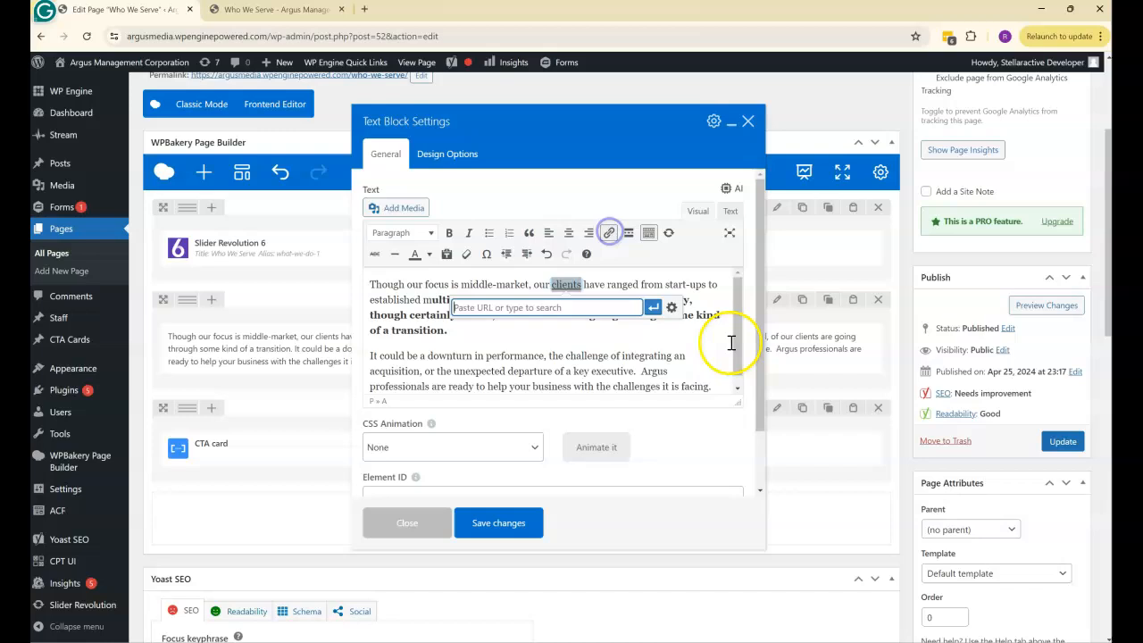
click(671, 308)
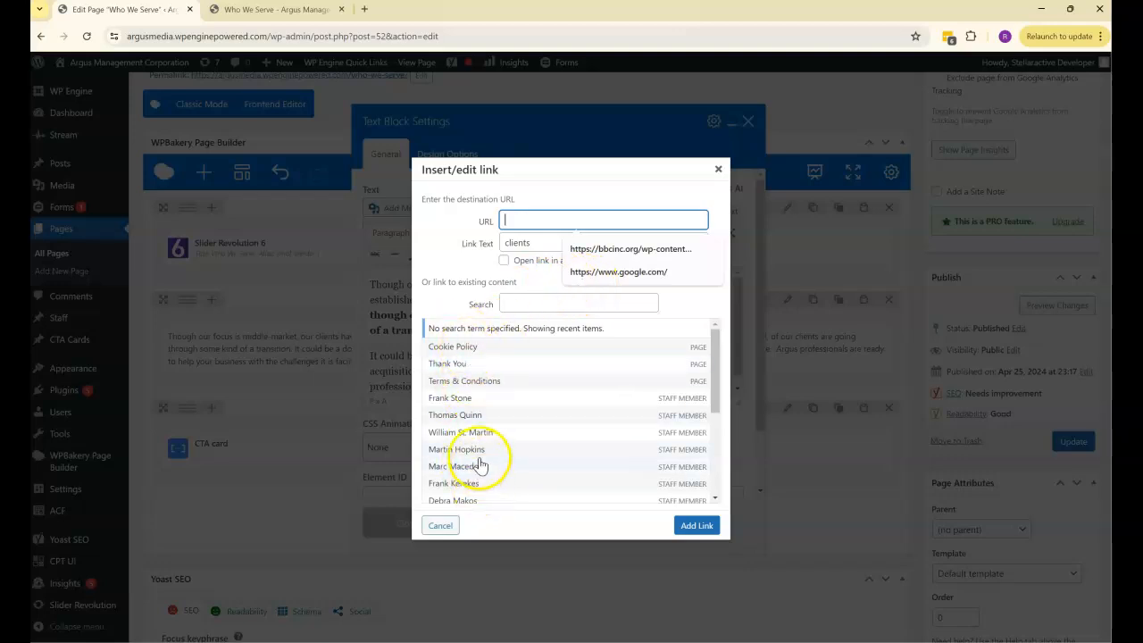
click(518, 220)
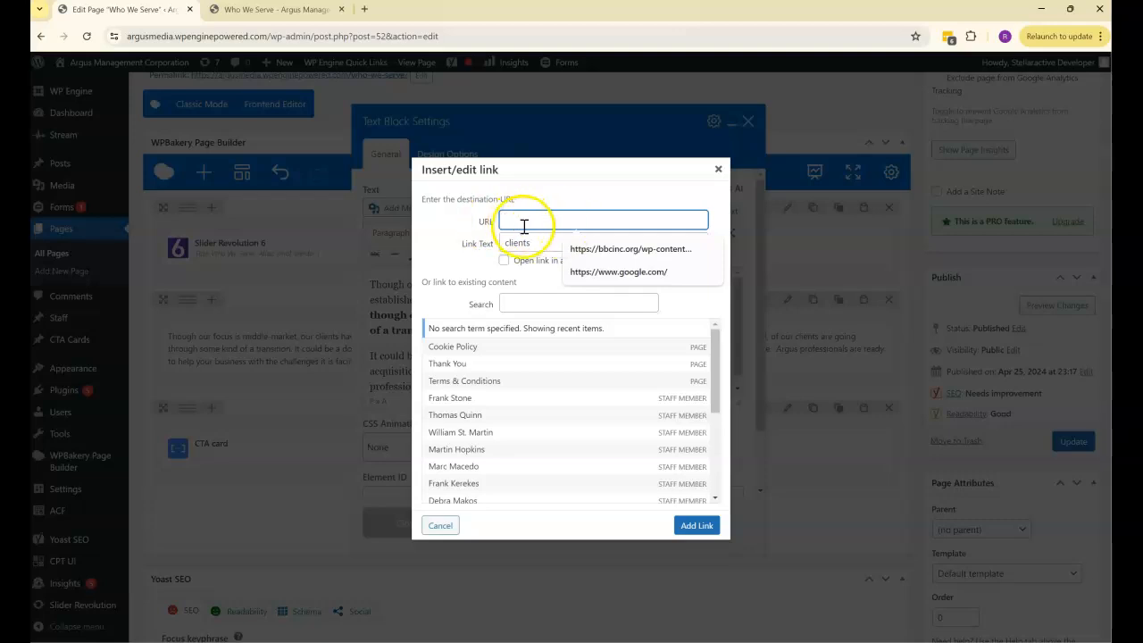
click(504, 262)
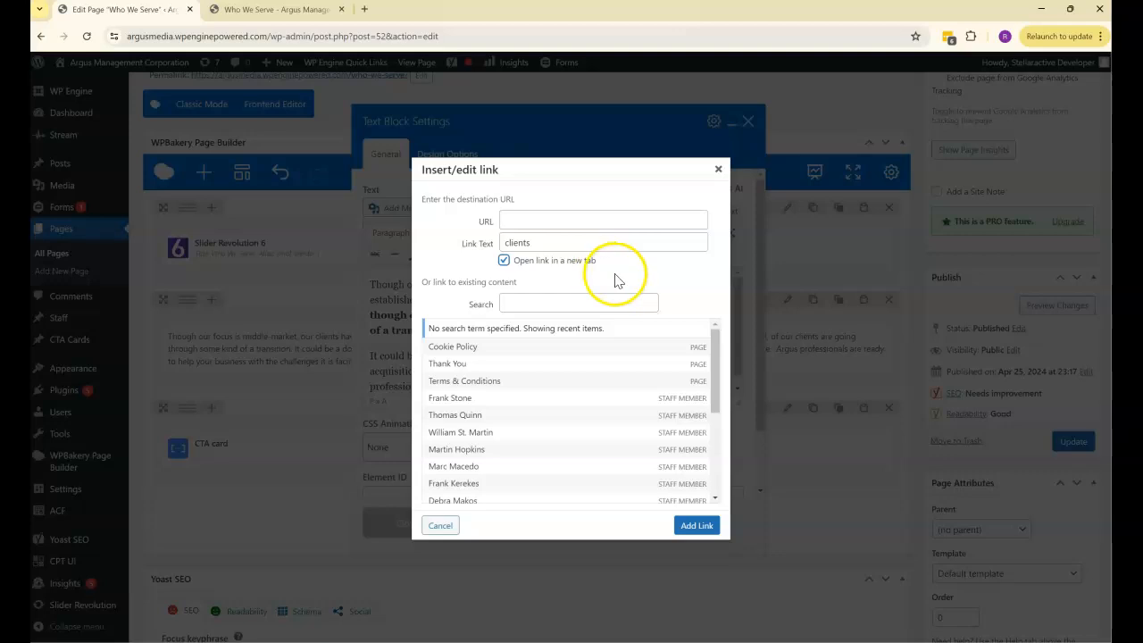
click(719, 171)
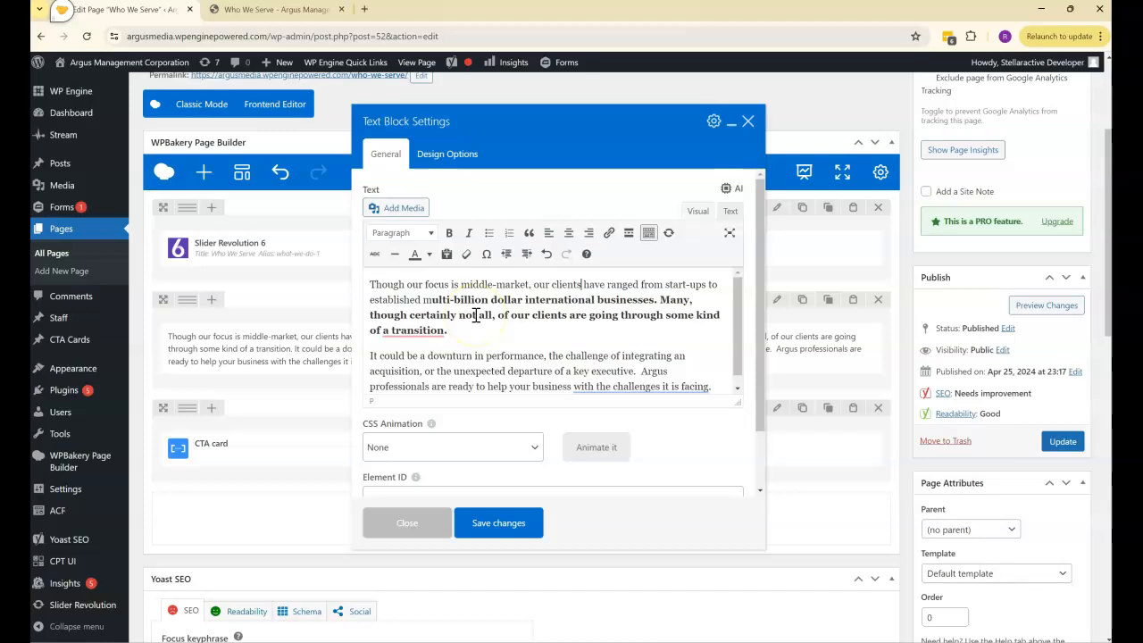
- Save the edited text block to the published page and check it on the reloaded live Who We Serve page
click(498, 528)
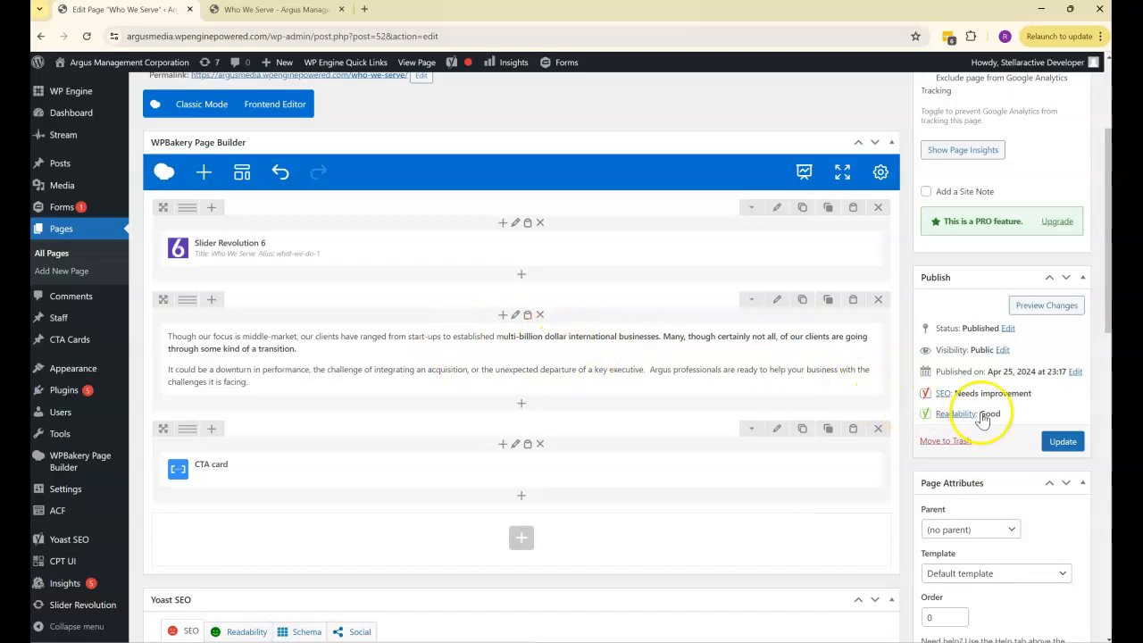
click(1061, 443)
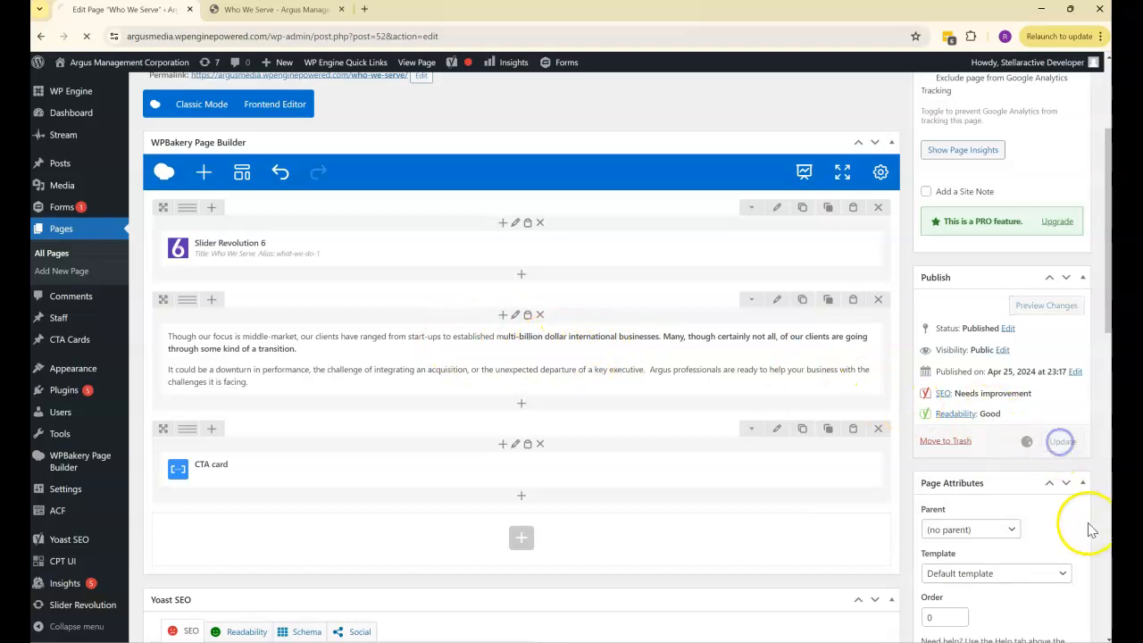
click(272, 13)
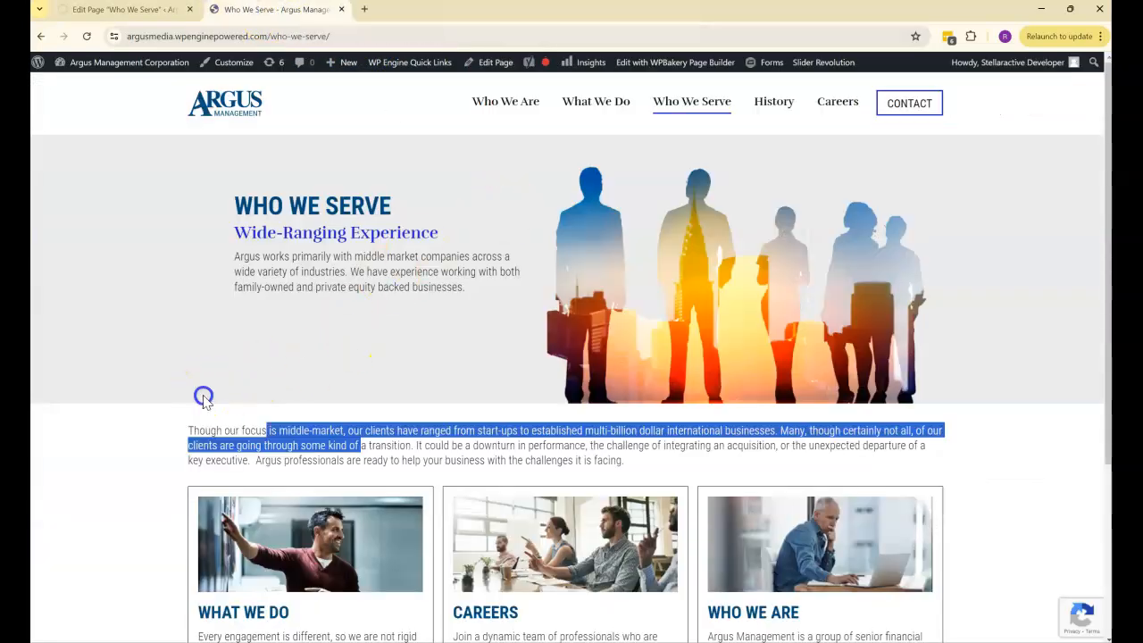
click(185, 430)
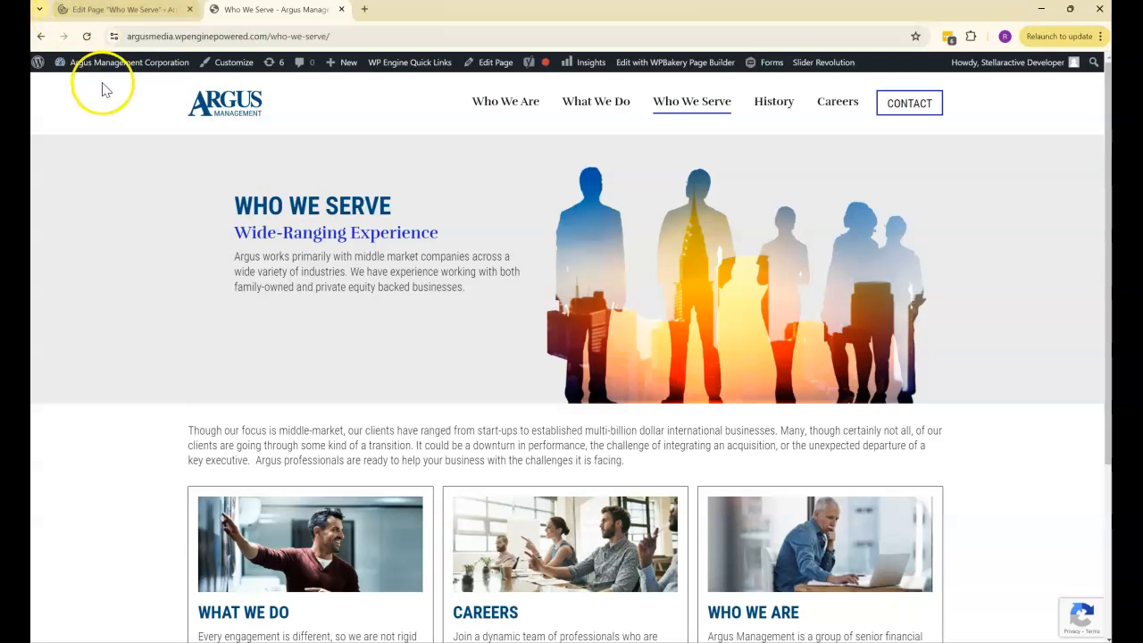
click(87, 35)
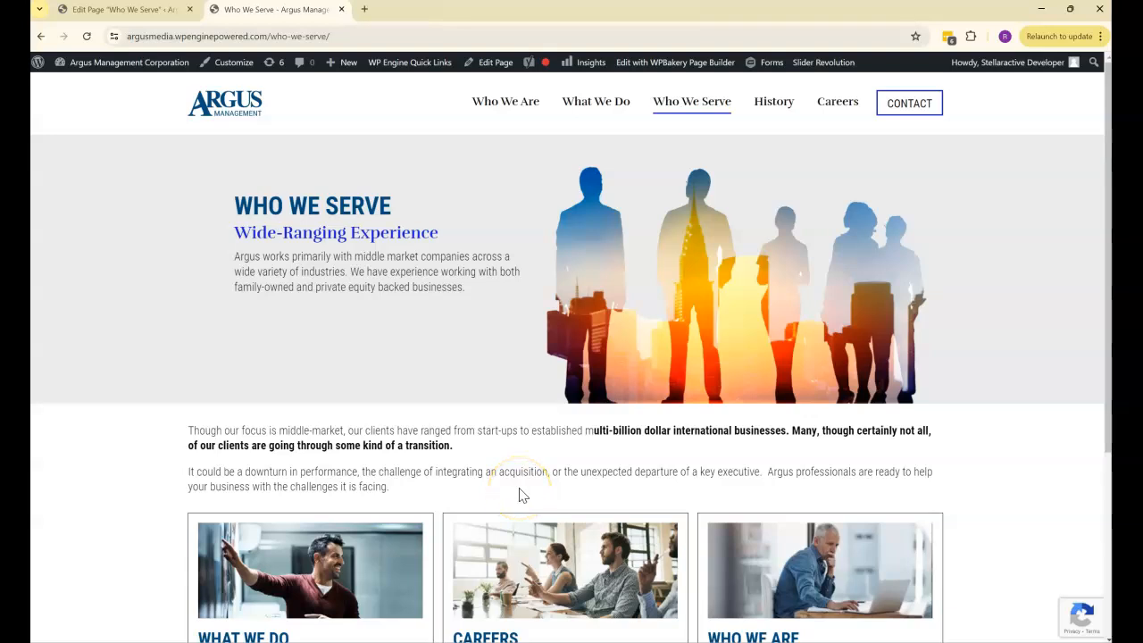
- Remove the bold formatting from the intro text block and rejoin its two paragraphs into one
click(134, 10)
scroll(459, 433, down, 2)
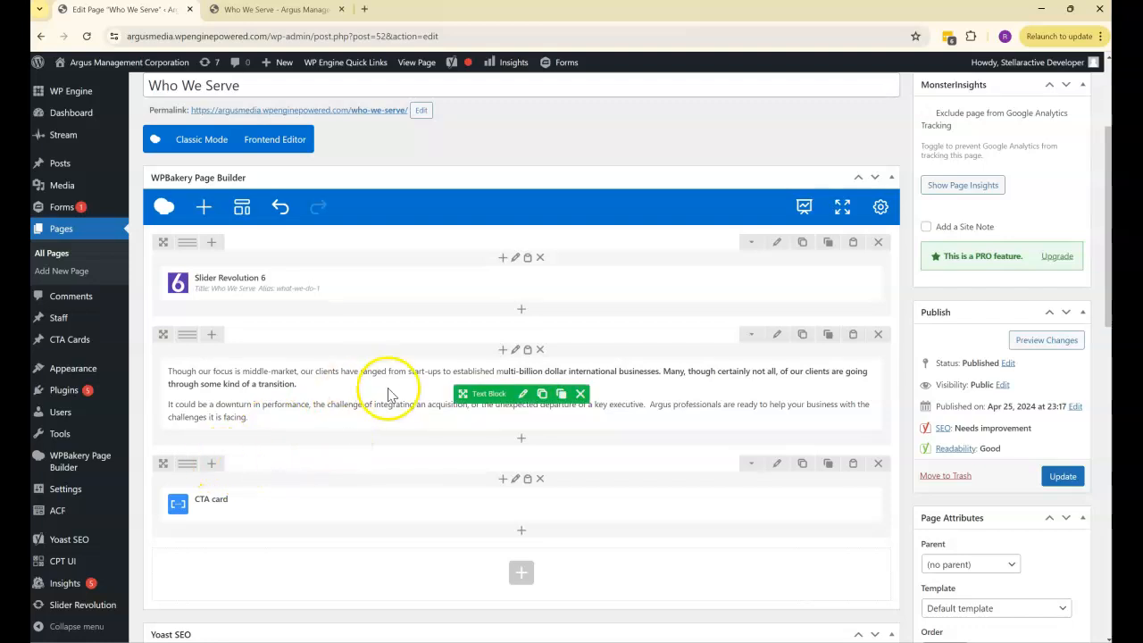
click(523, 393)
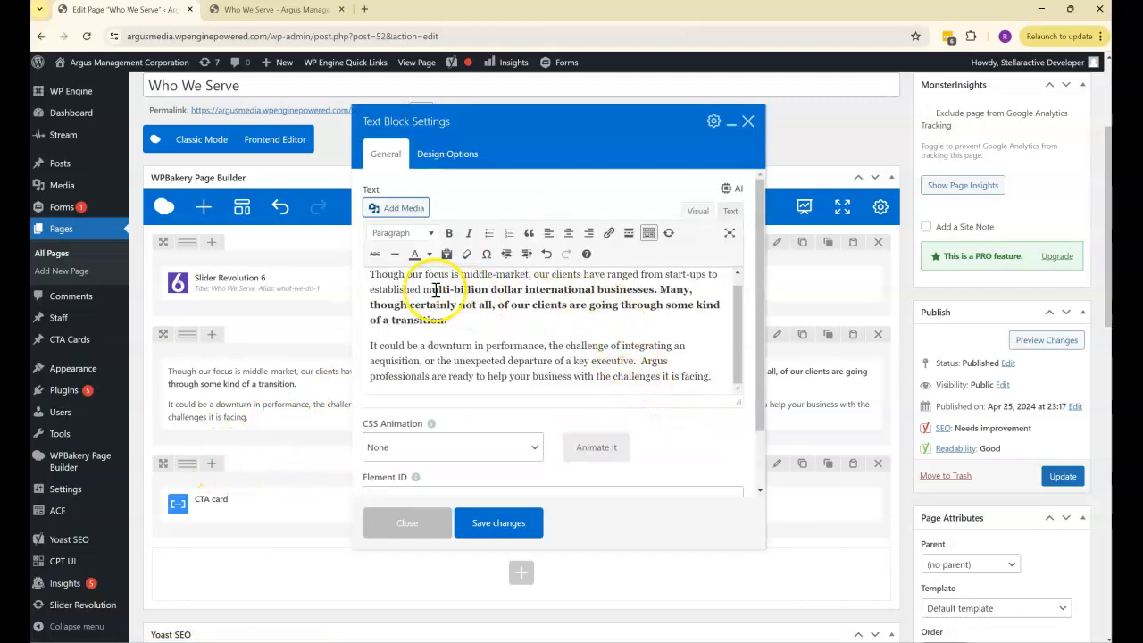
drag(436, 290, 448, 324)
click(448, 233)
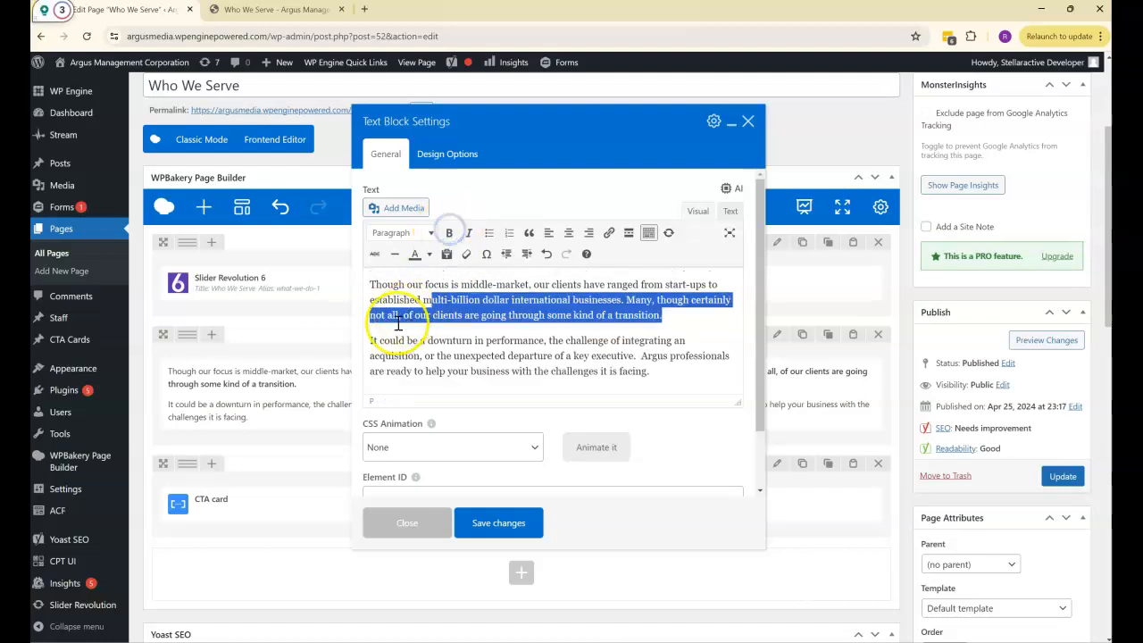
click(369, 339)
key(BackSpace)
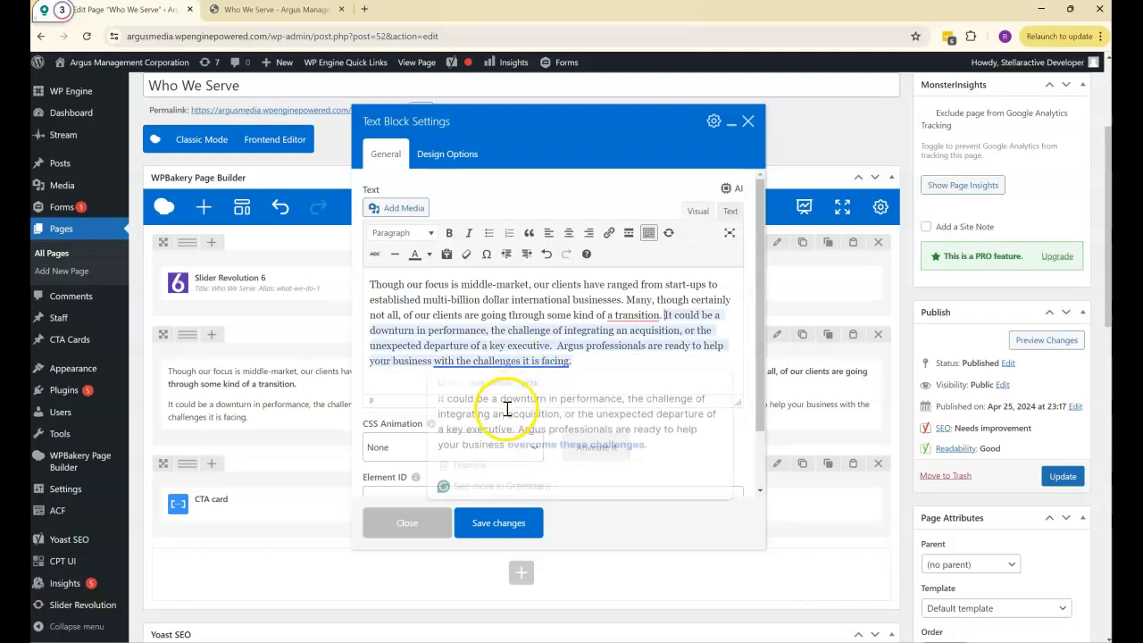
- Save the restored text block to the published page and reload the live Who We Serve page to check it
click(493, 524)
click(1053, 476)
click(339, 9)
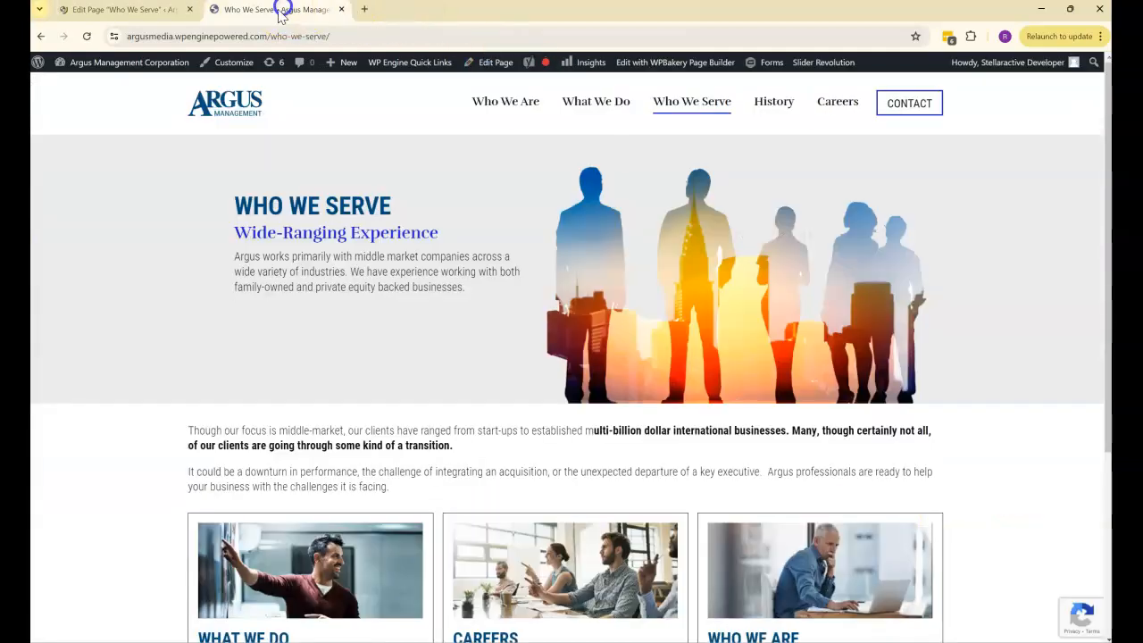
click(86, 36)
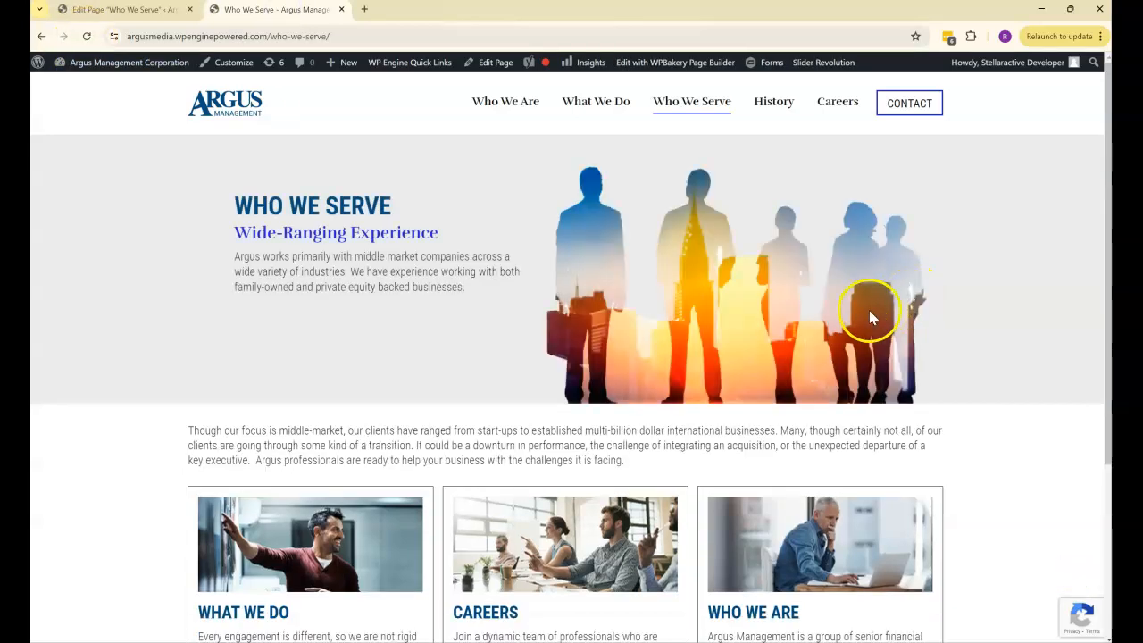
- View the three cards on the live page and open the CTA card element's settings in the page builder to examine its post IDs
scroll(693, 348, down, 2)
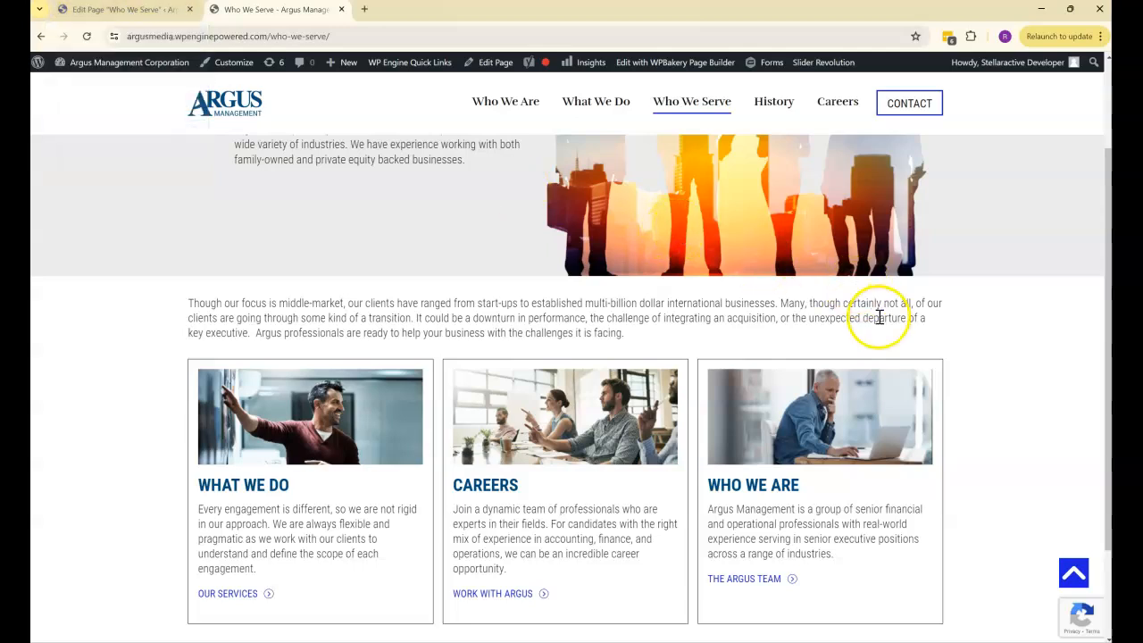
click(147, 12)
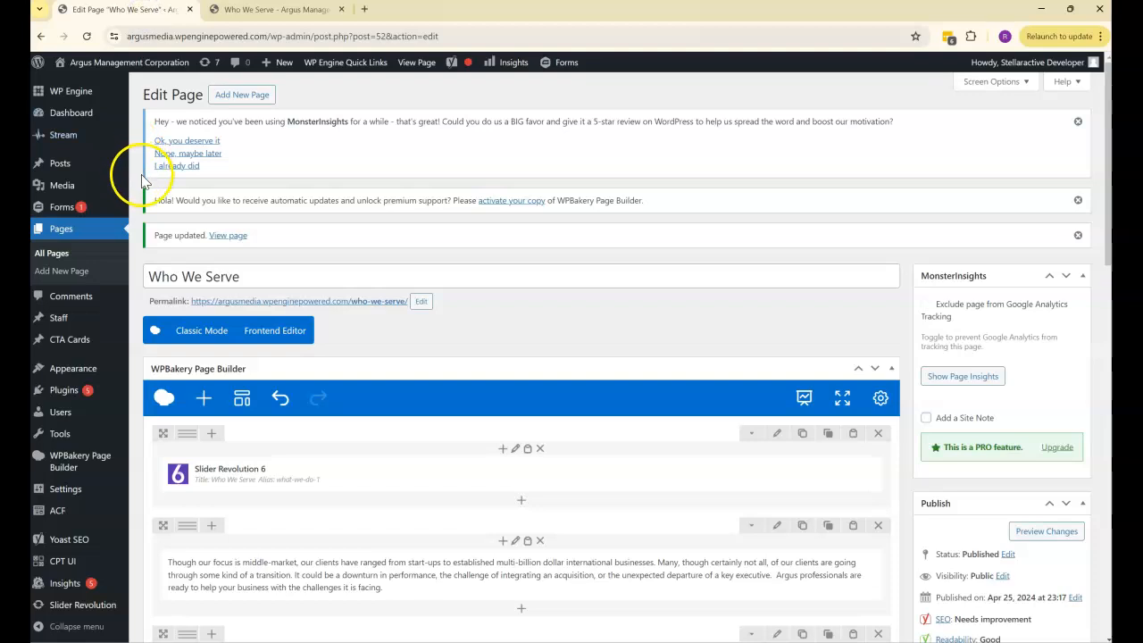
scroll(177, 259, down, 3)
mouse_move(187, 416)
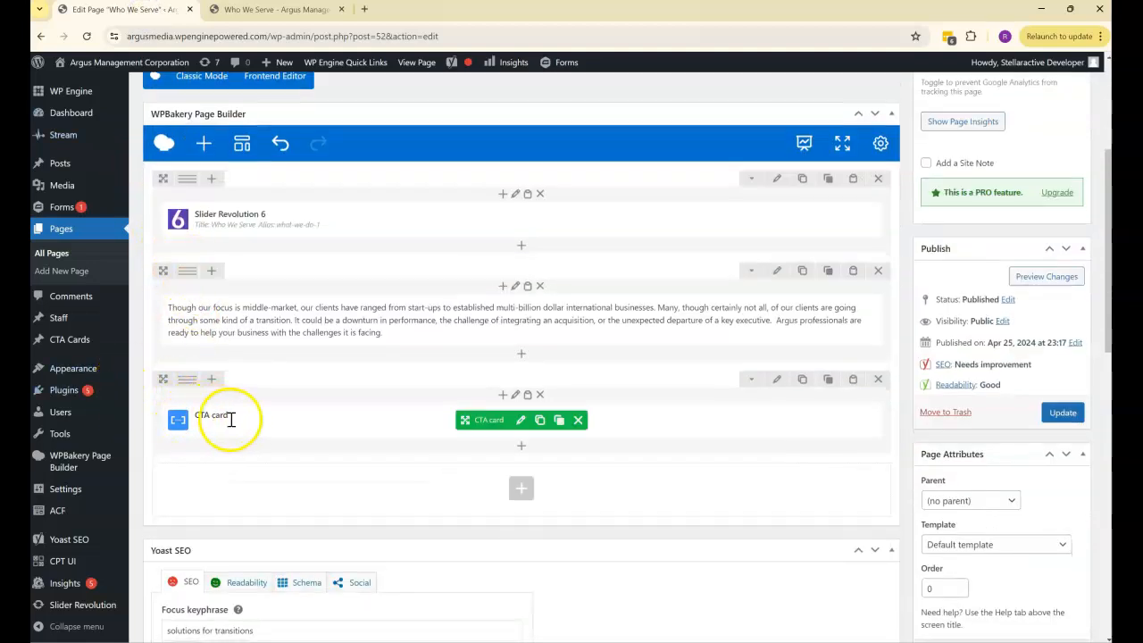
click(520, 420)
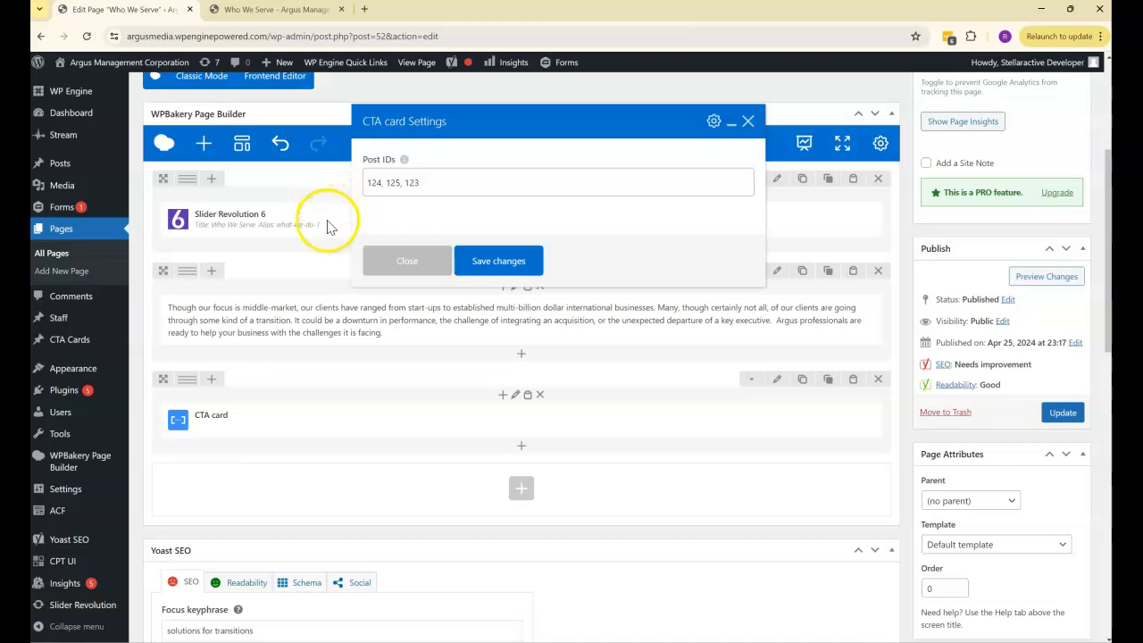
- Compare the CTA cards shown on the live Who We Serve, History, Who We Are and home pages
click(254, 11)
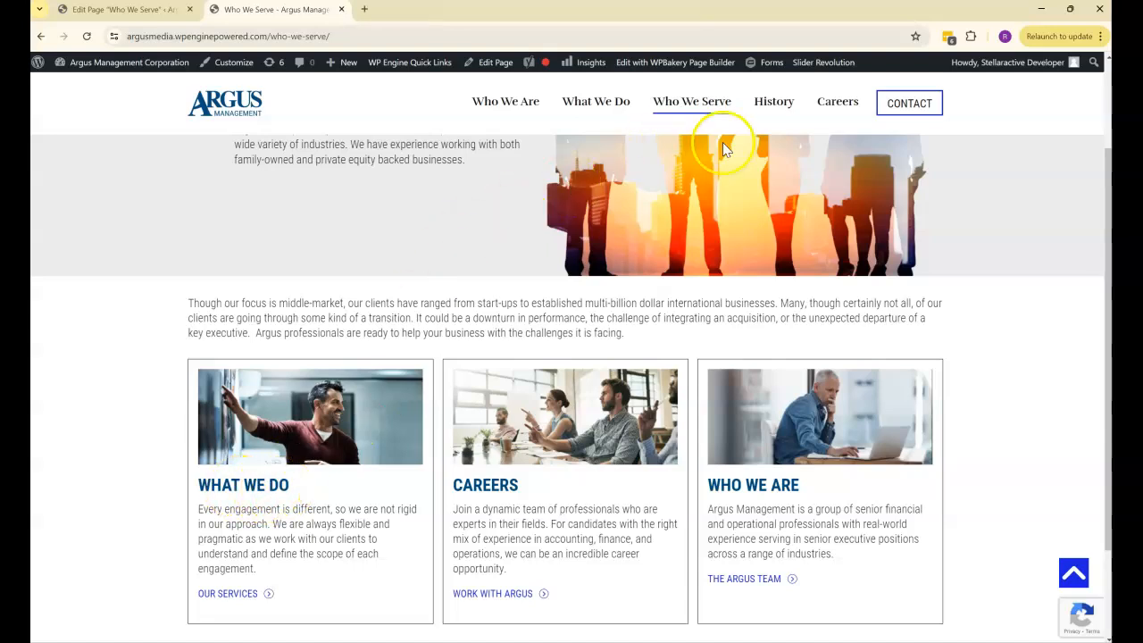
click(774, 105)
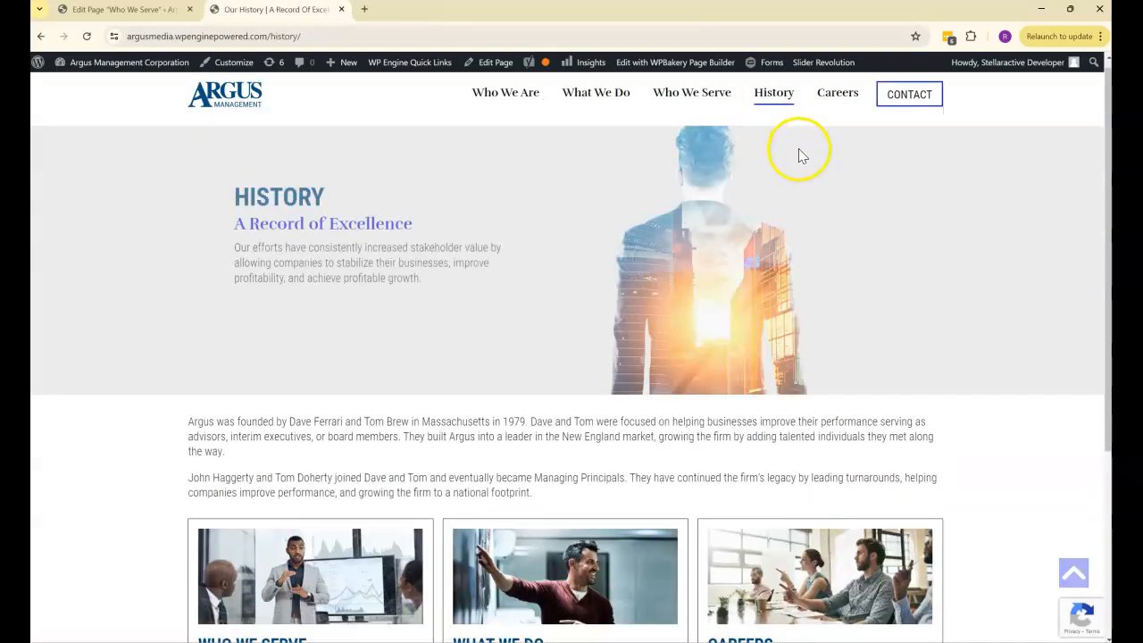
scroll(799, 152, down, 3)
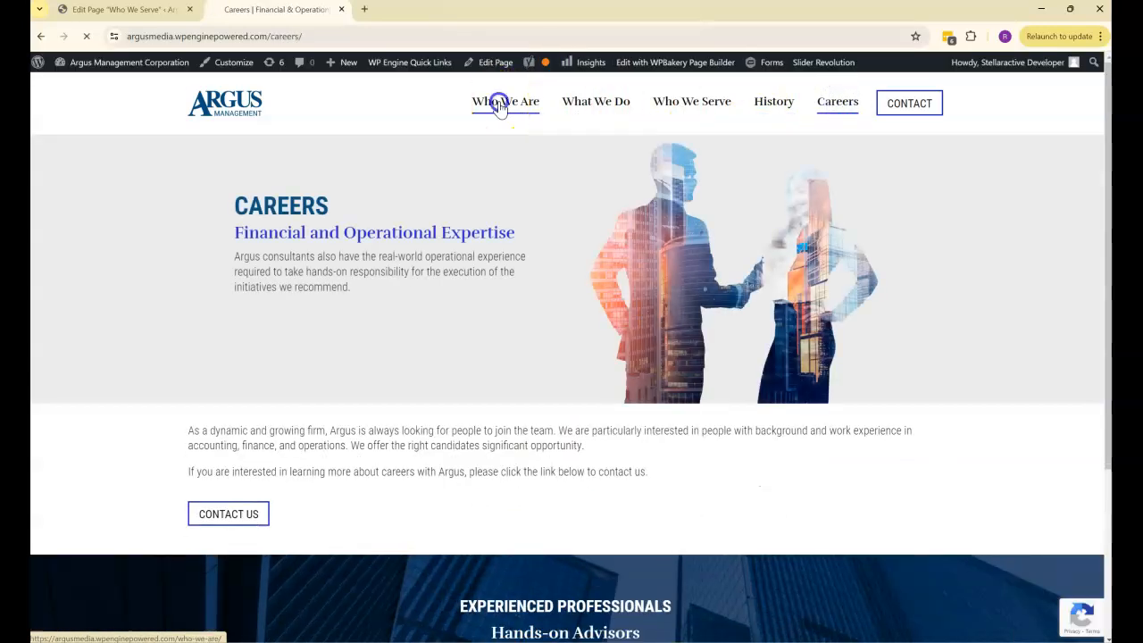
click(496, 105)
scroll(505, 133, down, 3)
scroll(268, 116, up, 2)
click(228, 106)
scroll(429, 214, down, 3)
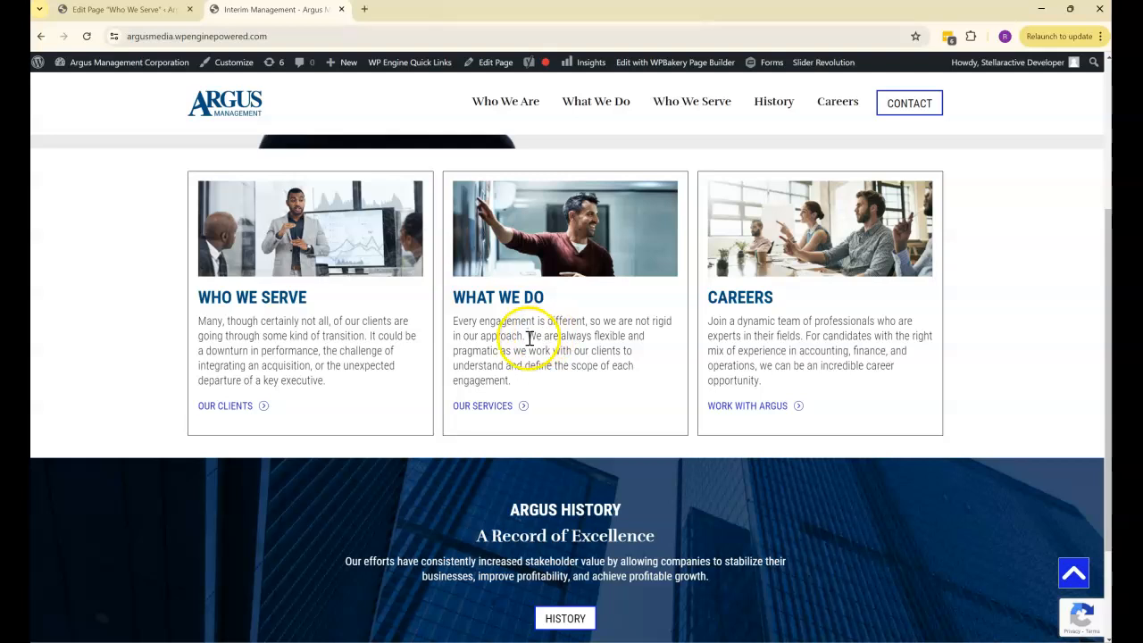
- Close the CTA card settings without saving and open the CTA Cards list in a new browser tab
click(140, 16)
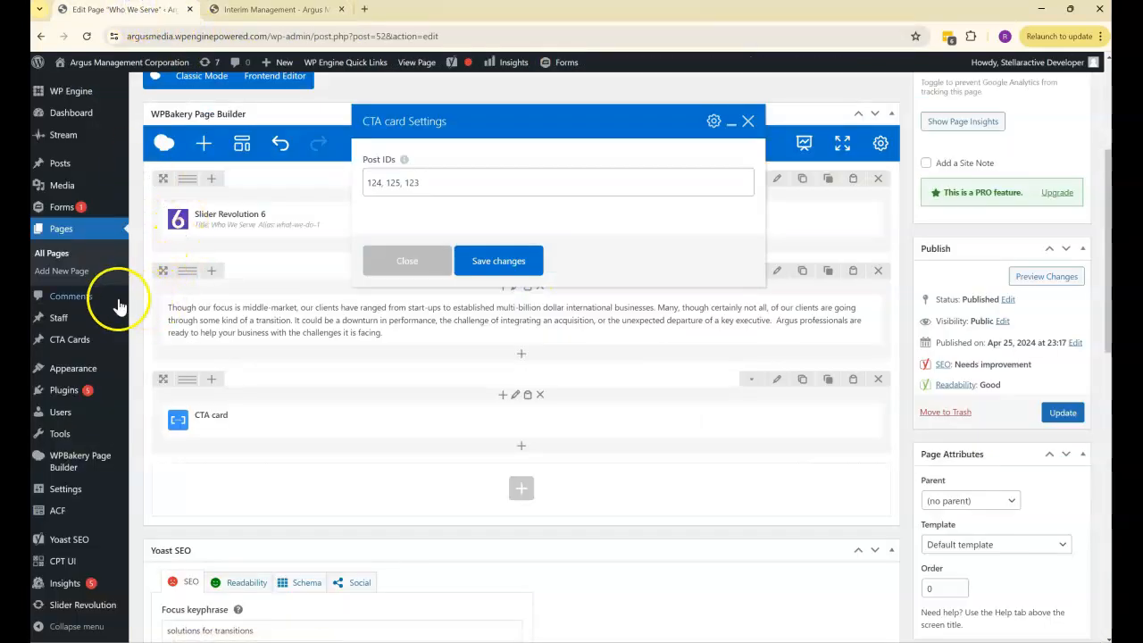
mouse_move(68, 343)
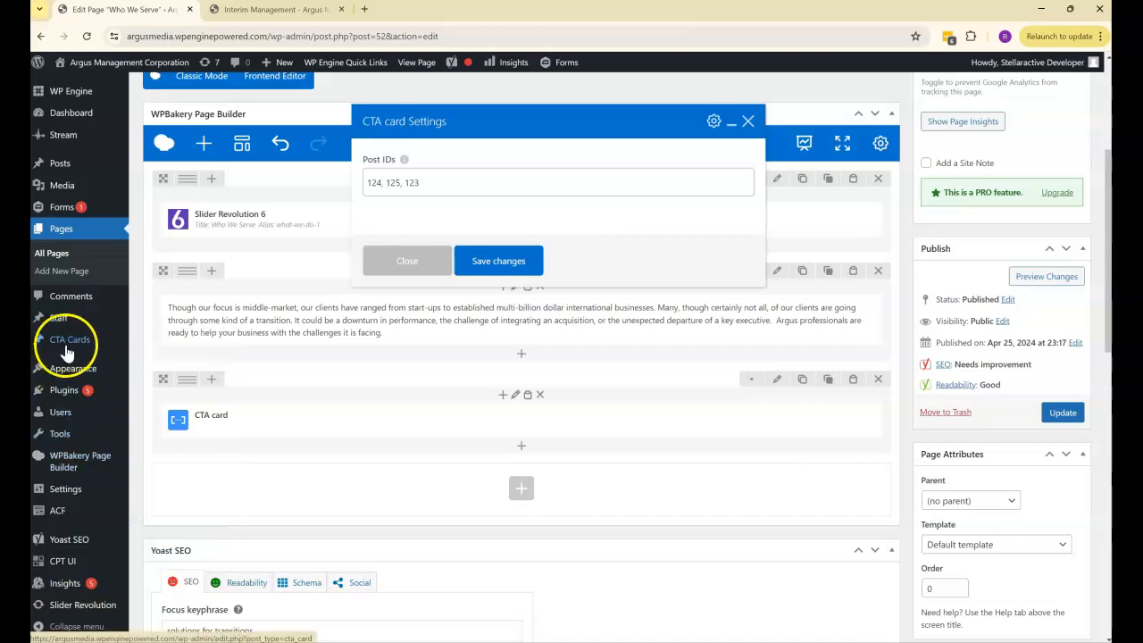
click(746, 123)
mouse_move(67, 343)
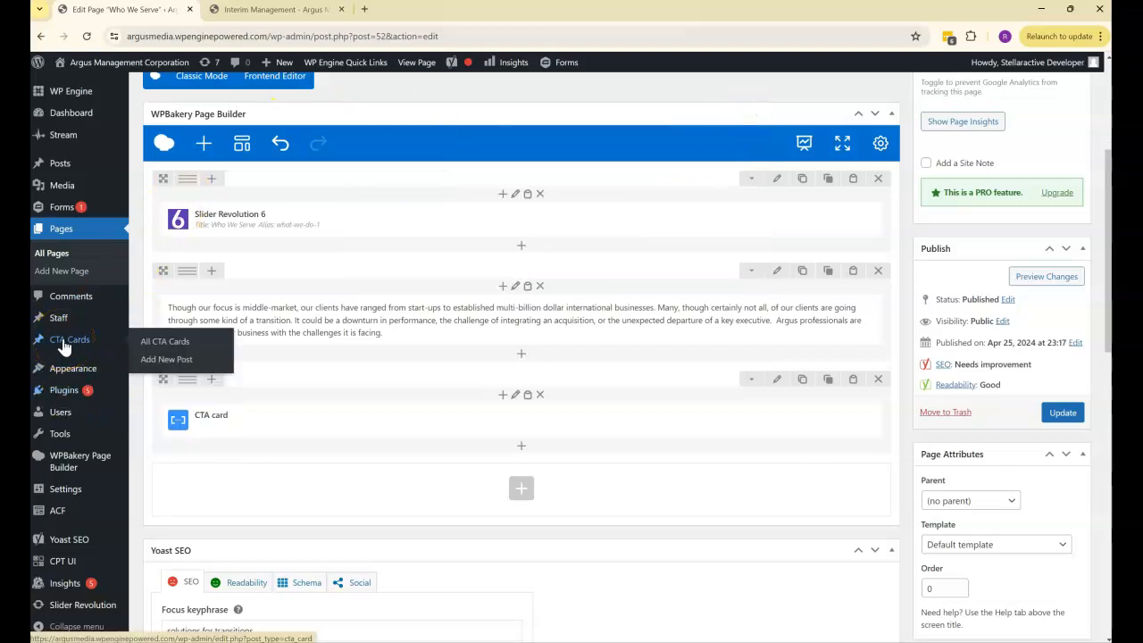
right_click(64, 344)
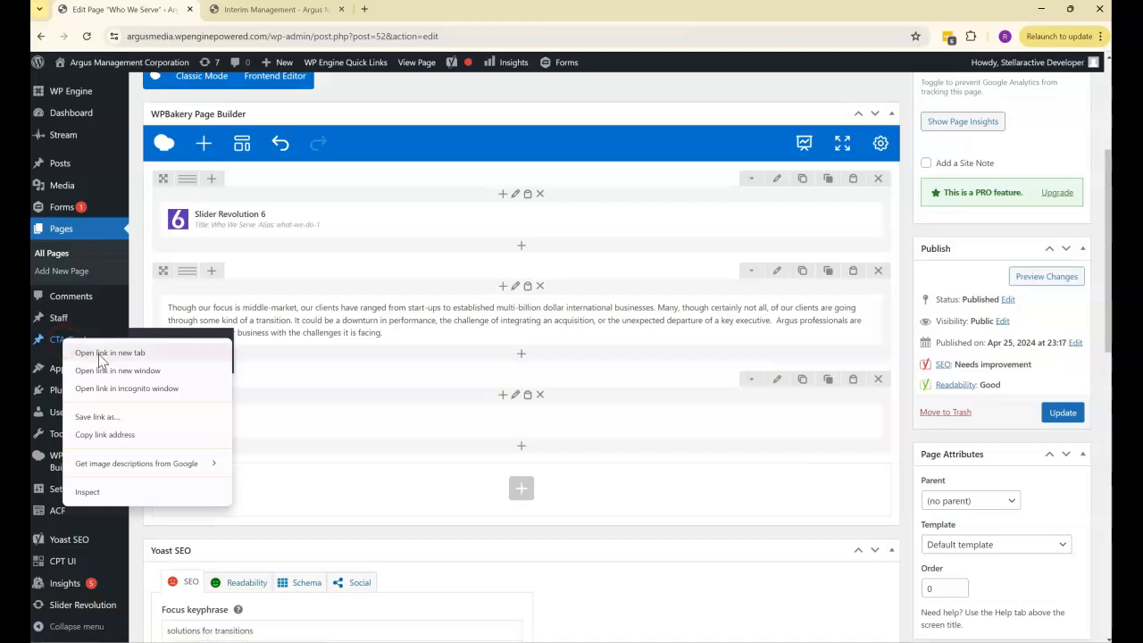
click(100, 354)
click(250, 10)
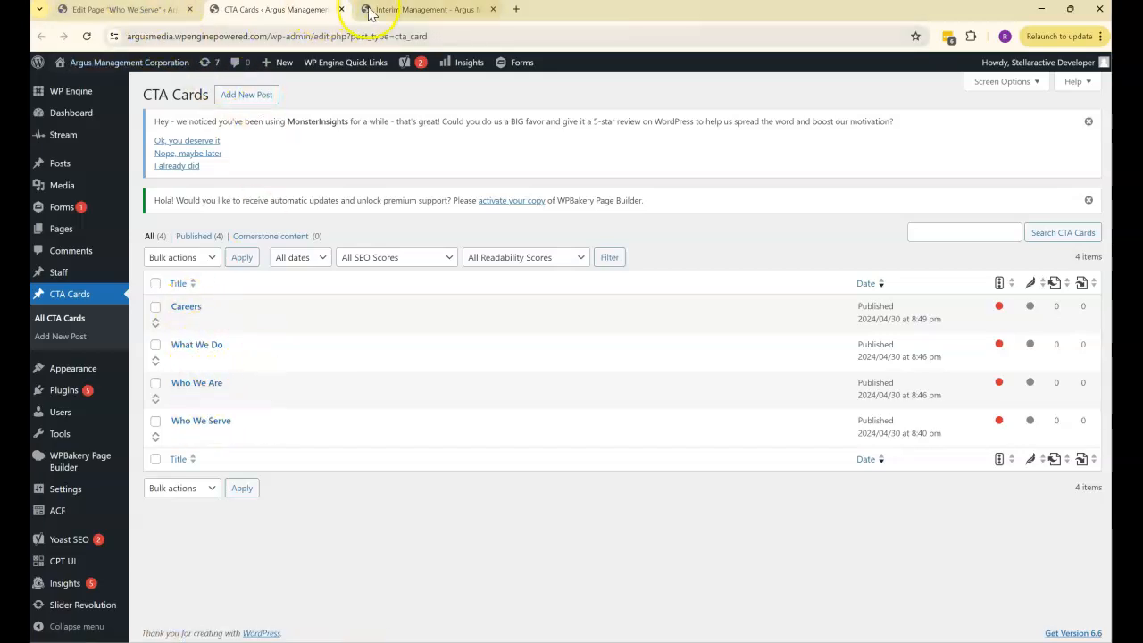
- Open the Careers CTA card for editing and compare its title with the Careers card heading on the live home page
click(420, 9)
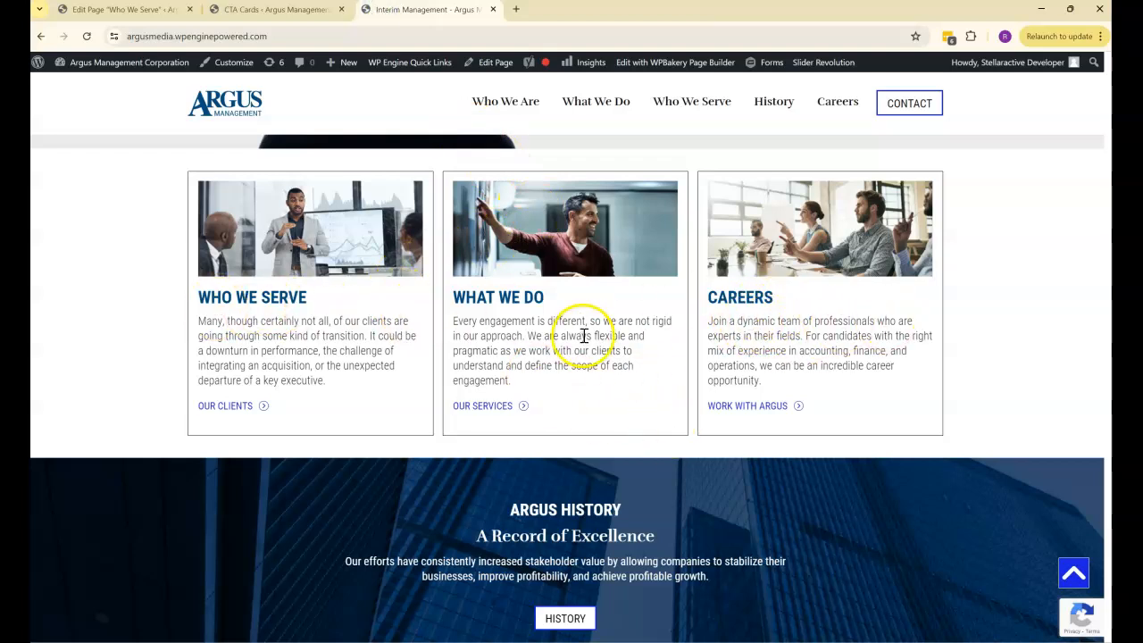
click(256, 11)
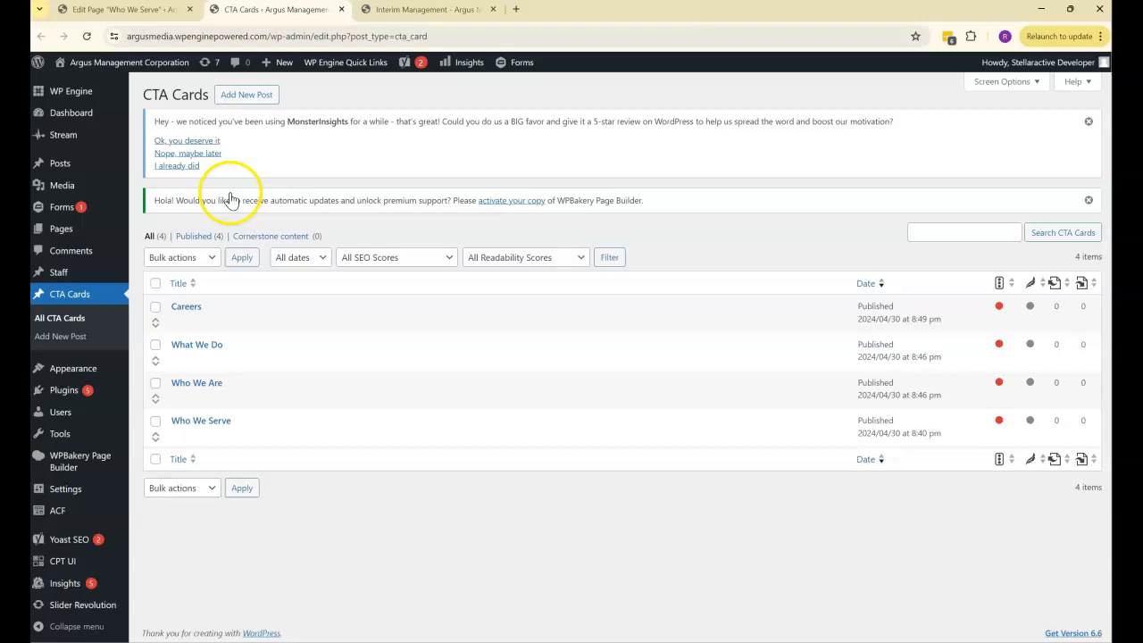
click(188, 307)
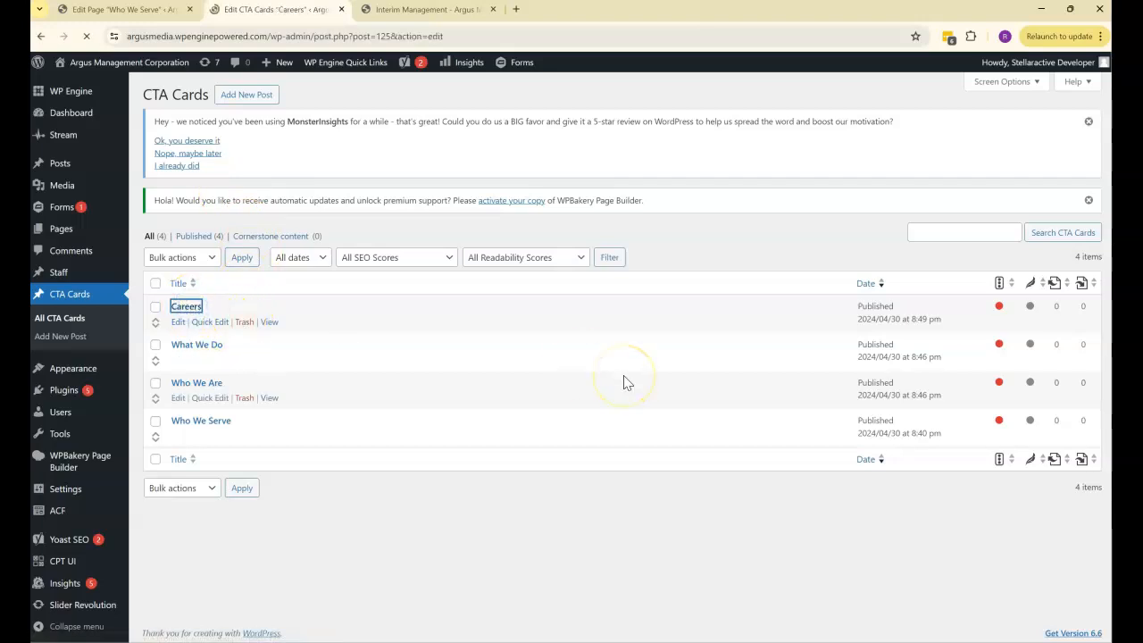
scroll(623, 382, down, 1)
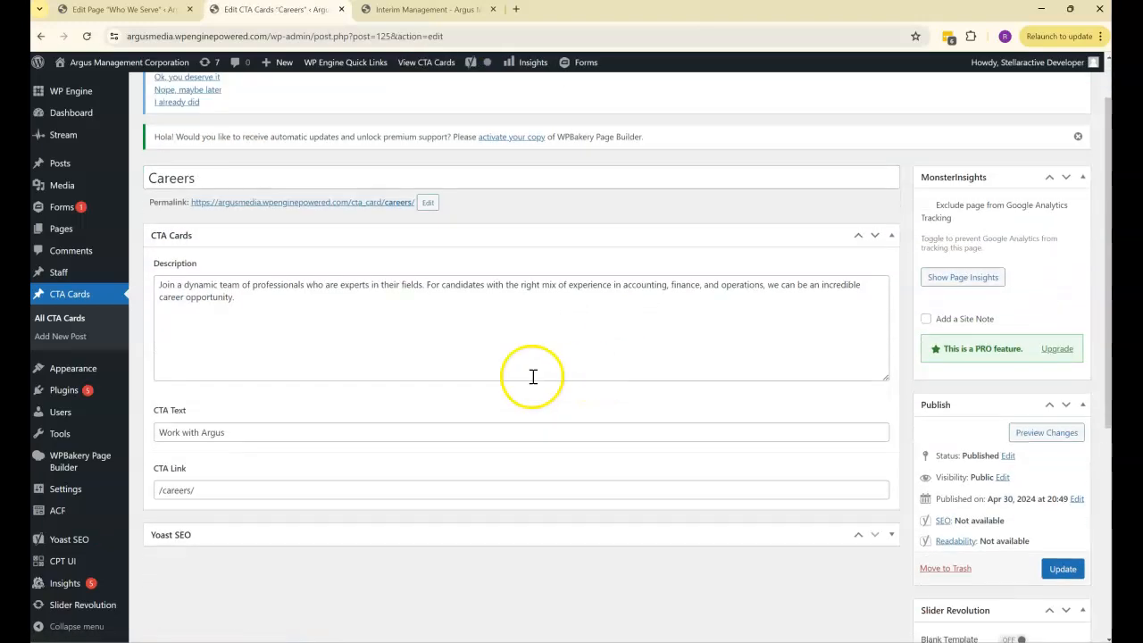
click(220, 181)
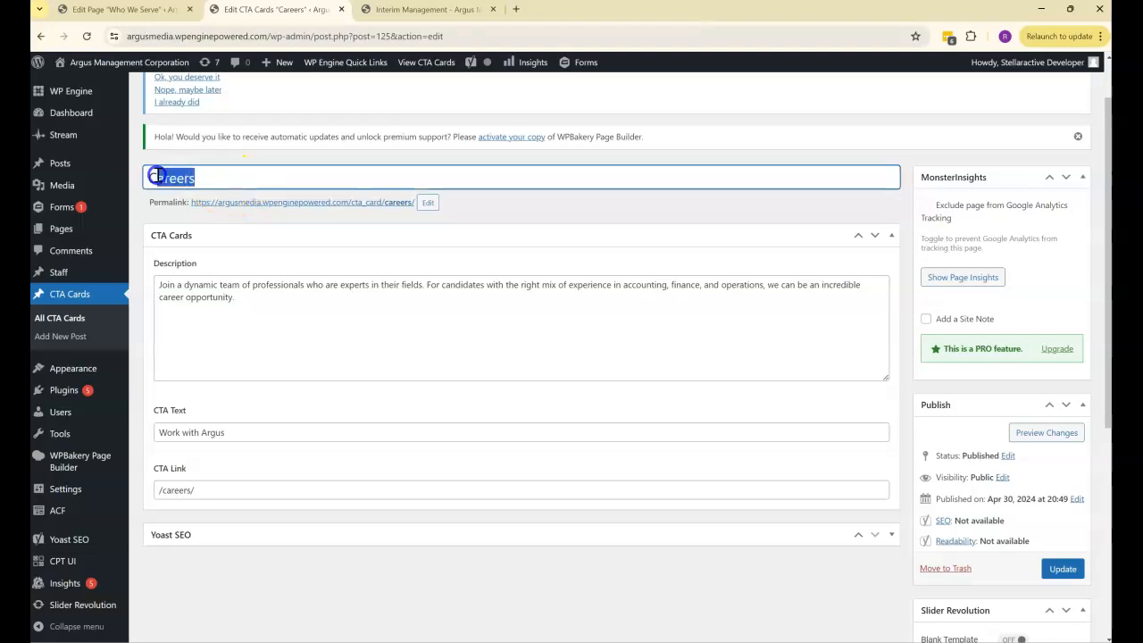
click(382, 11)
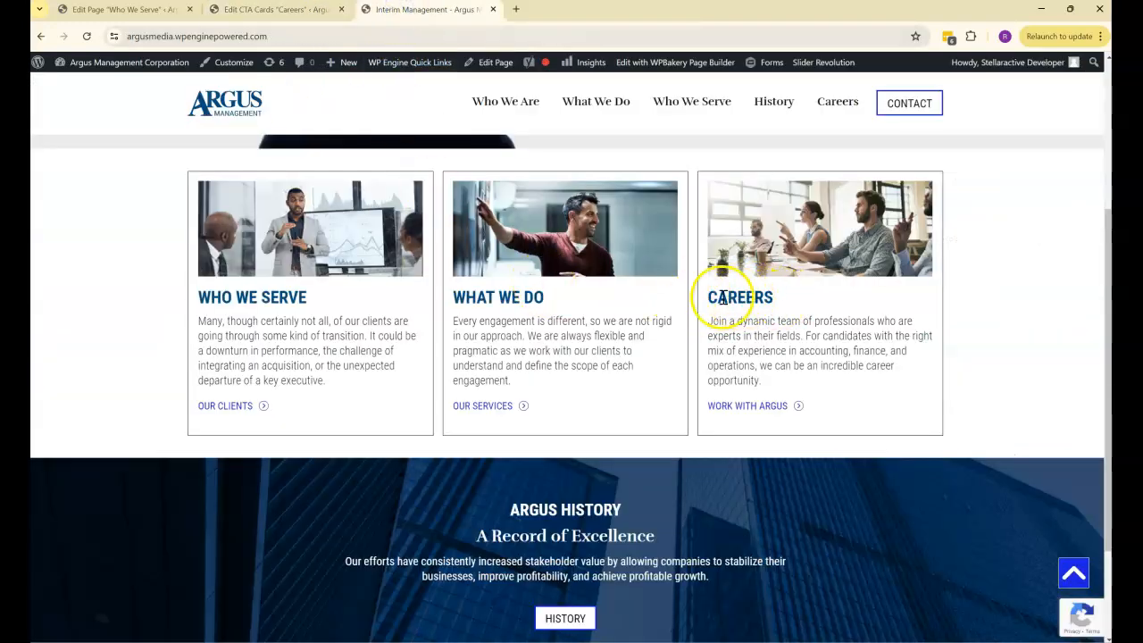
drag(773, 297, 703, 299)
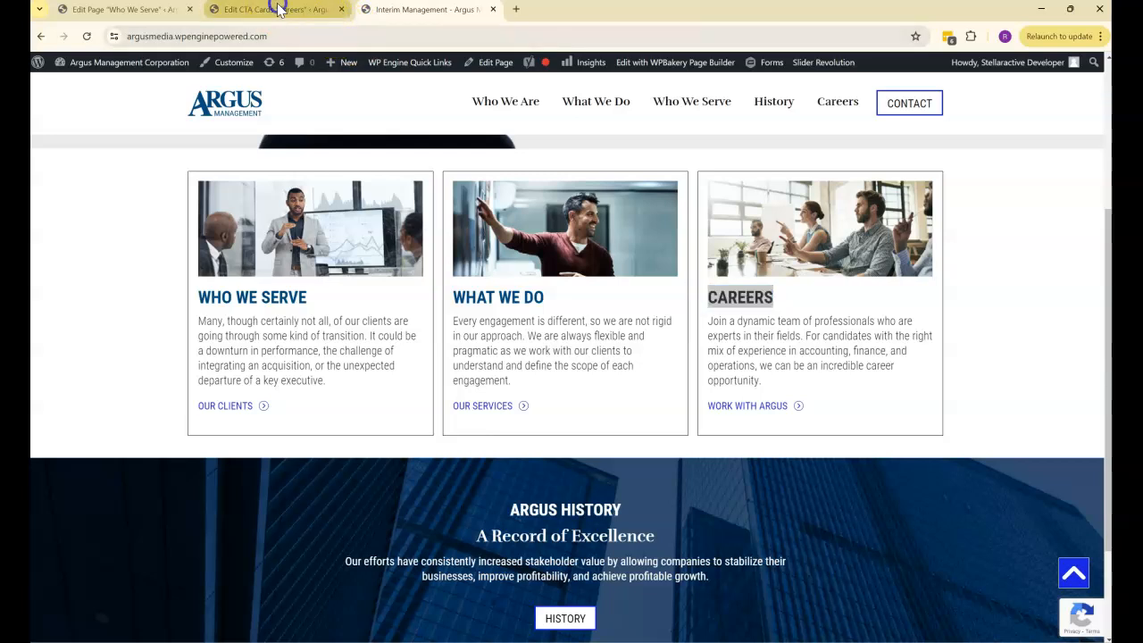
- Compare the Careers card's Description field with the paragraph in the Careers card on the live home page
click(275, 10)
drag(235, 298, 154, 278)
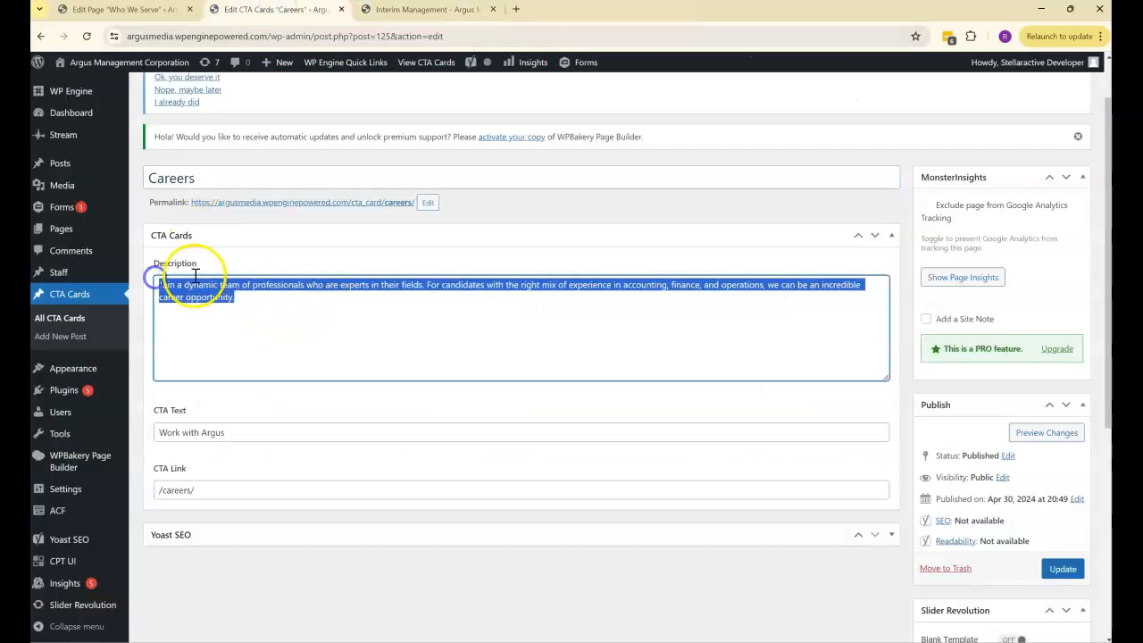
click(383, 10)
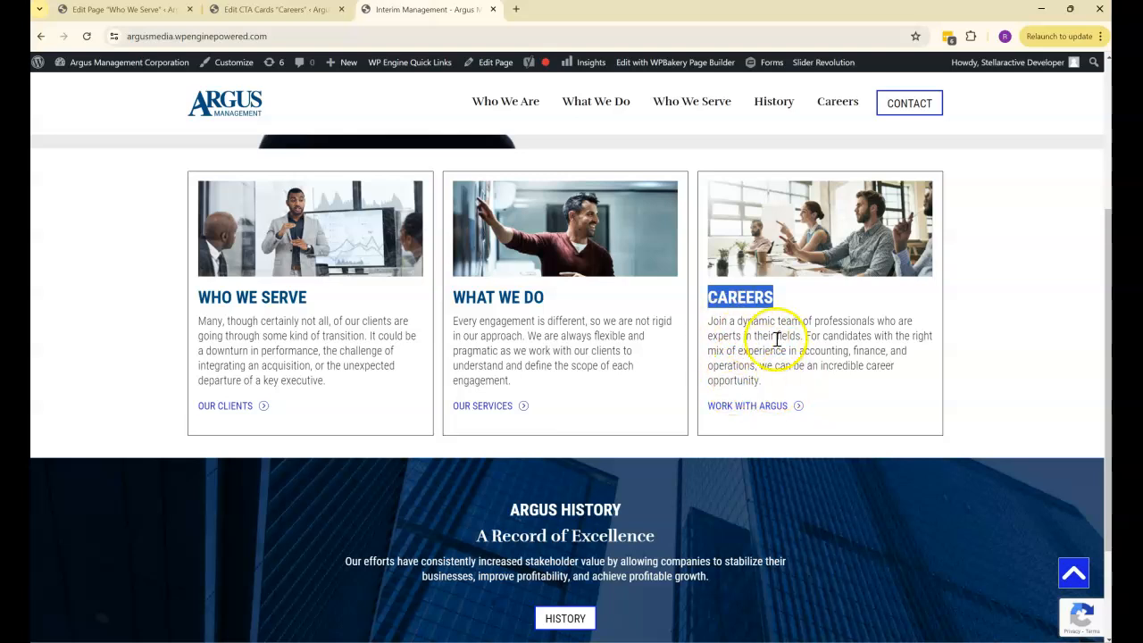
drag(773, 380, 697, 327)
click(235, 9)
click(432, 325)
- Compare the Careers card's CTA Text and CTA Link fields with the link at the bottom of the live Careers card
scroll(432, 325, down, 1)
drag(241, 369, 138, 371)
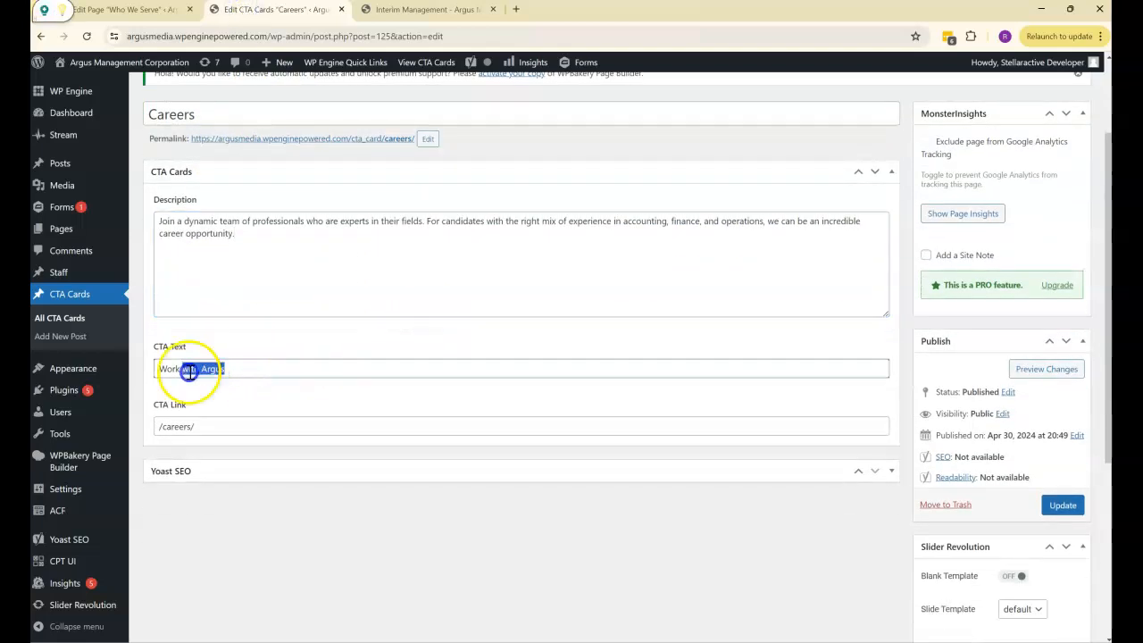
click(397, 9)
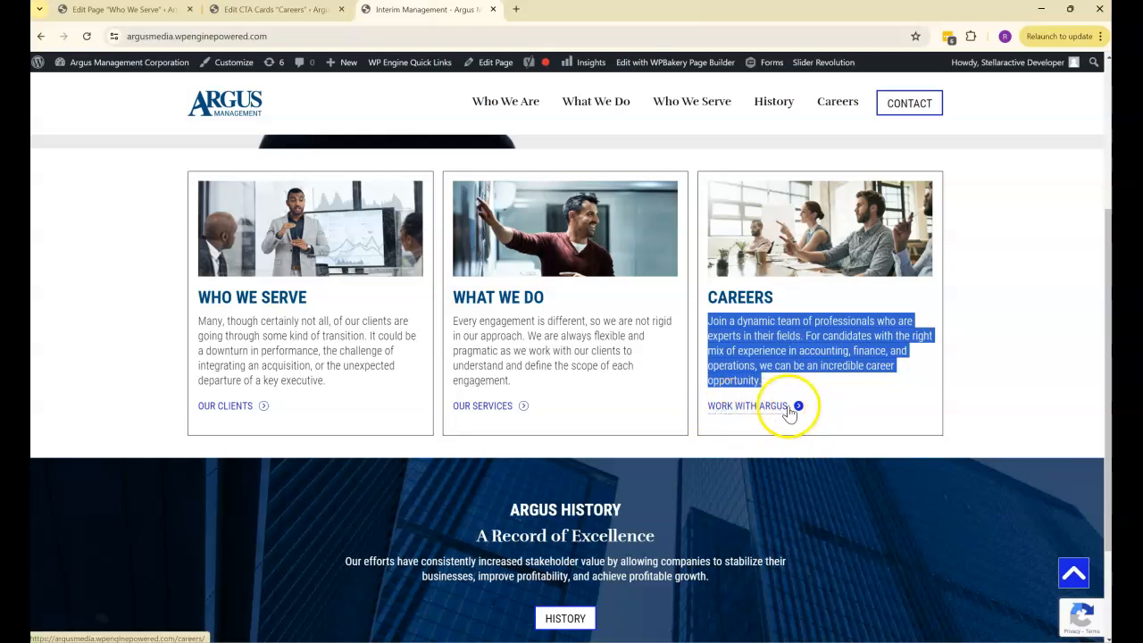
click(295, 18)
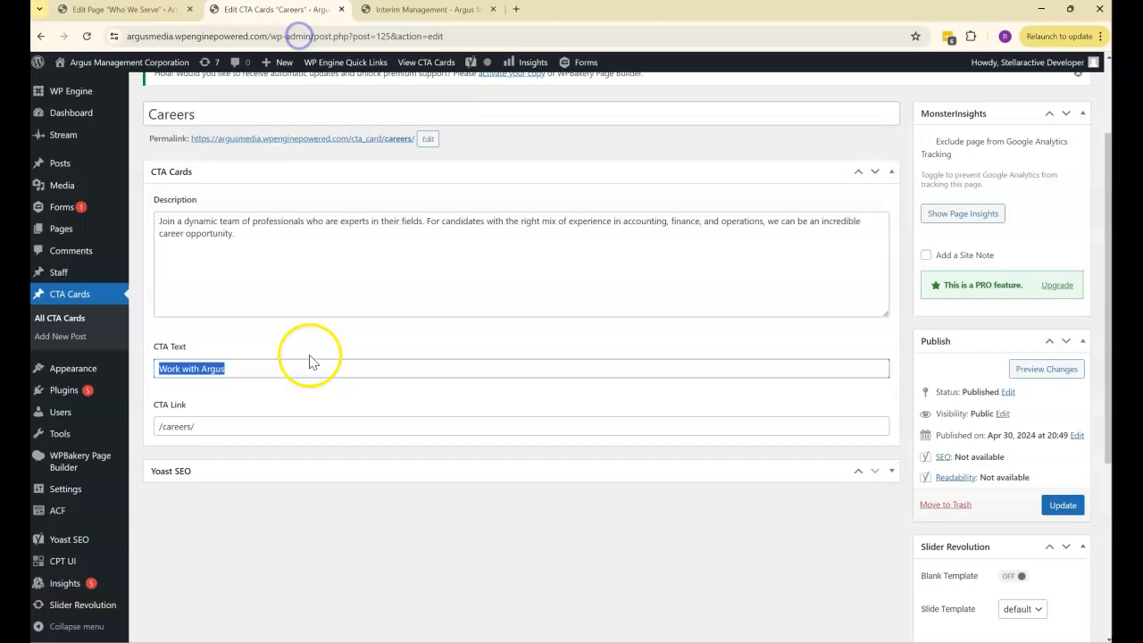
click(250, 367)
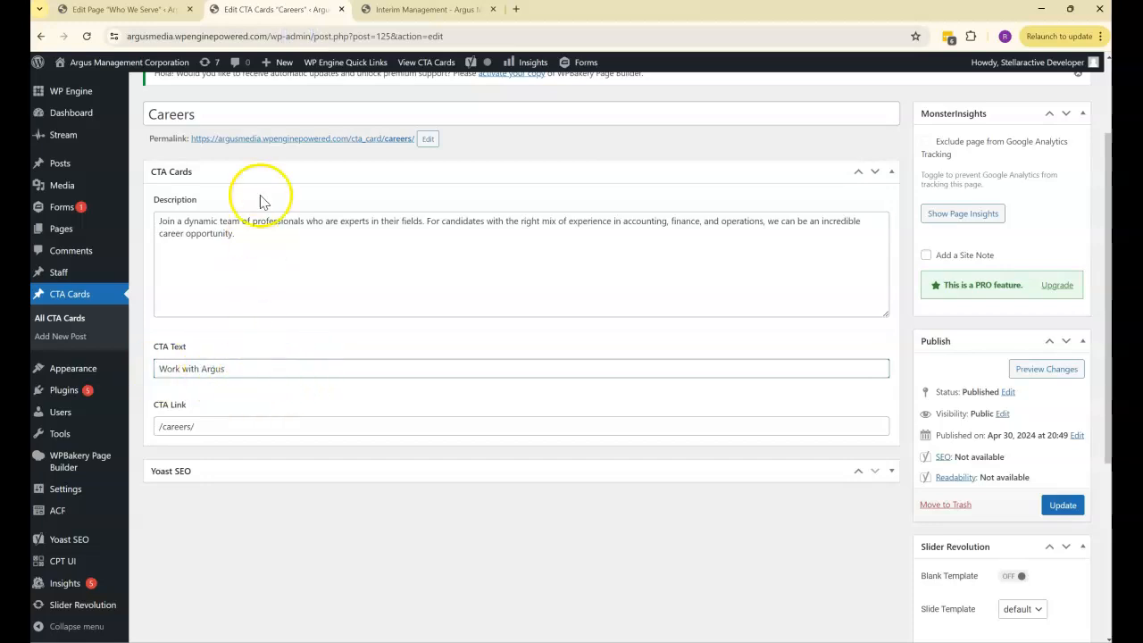
click(393, 11)
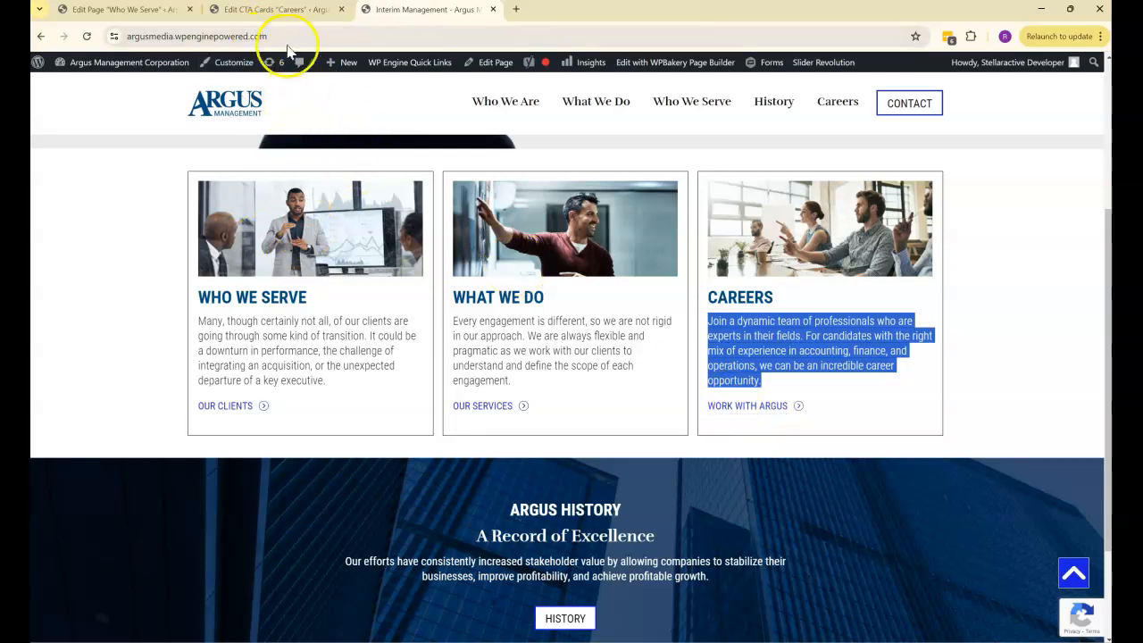
click(275, 10)
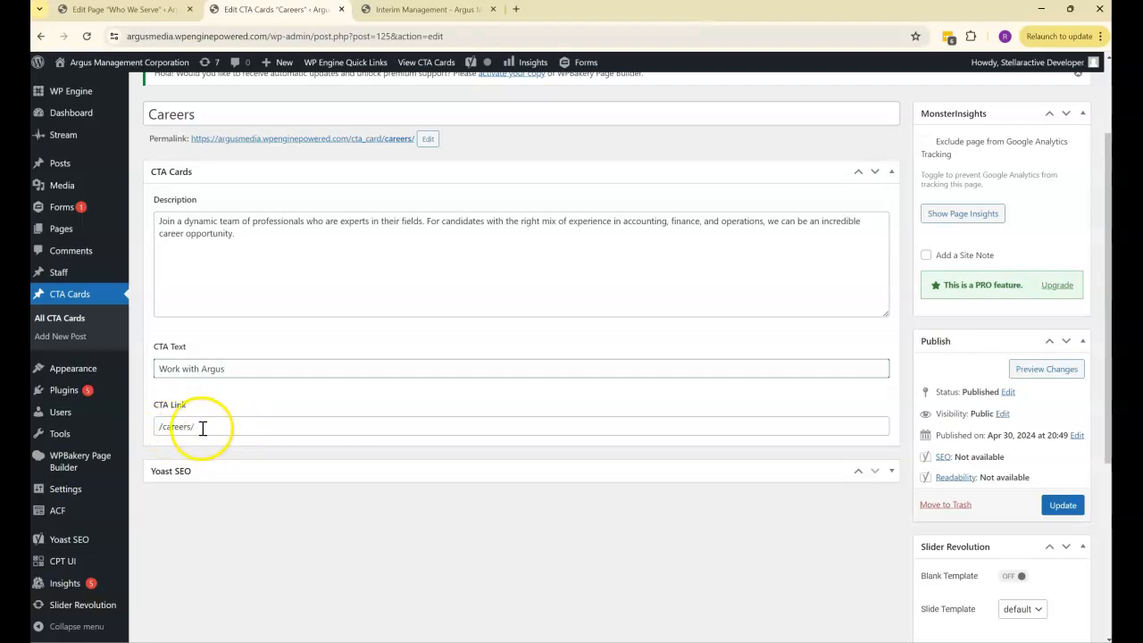
click(387, 13)
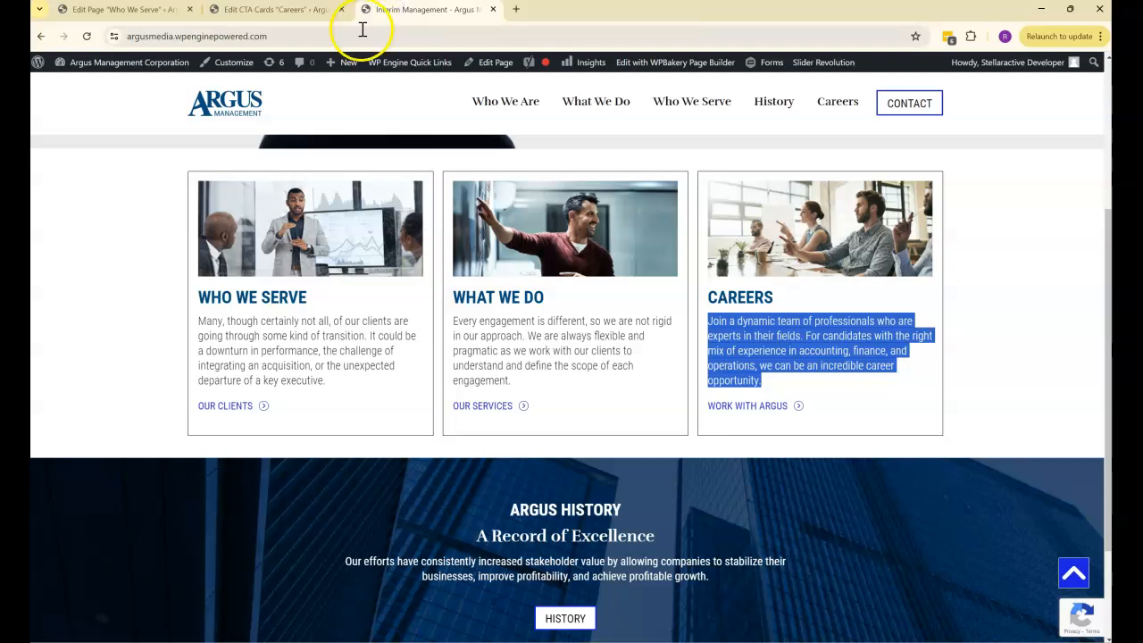
- Open the live Careers page from the site navigation in a new browser tab and switch to it
right_click(838, 102)
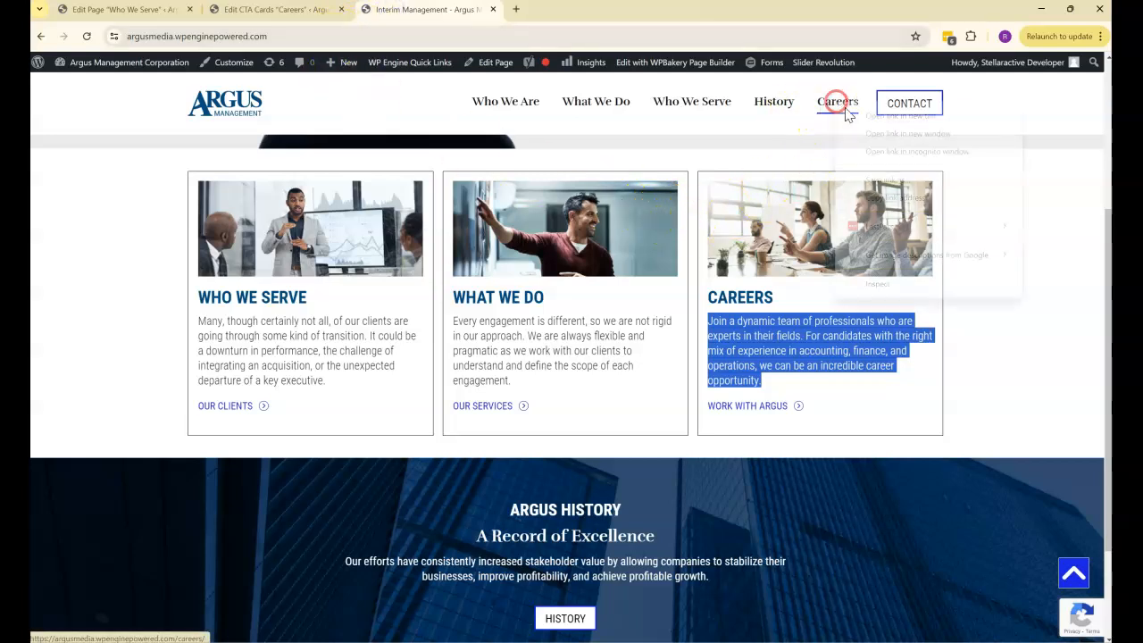
click(859, 116)
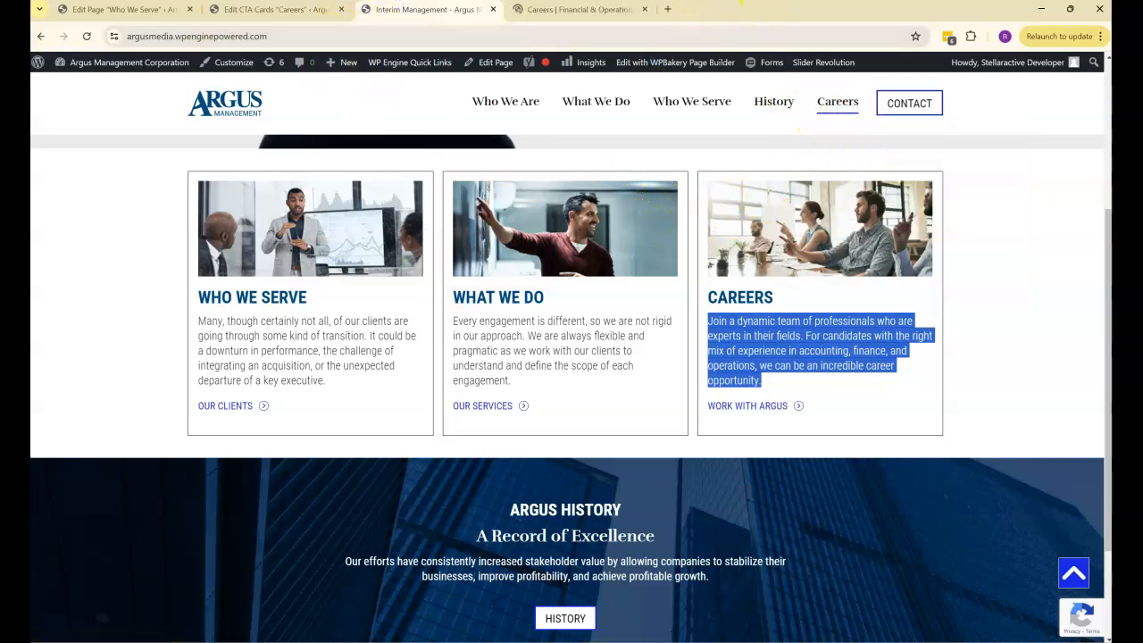
key(alt+Tab)
click(722, 19)
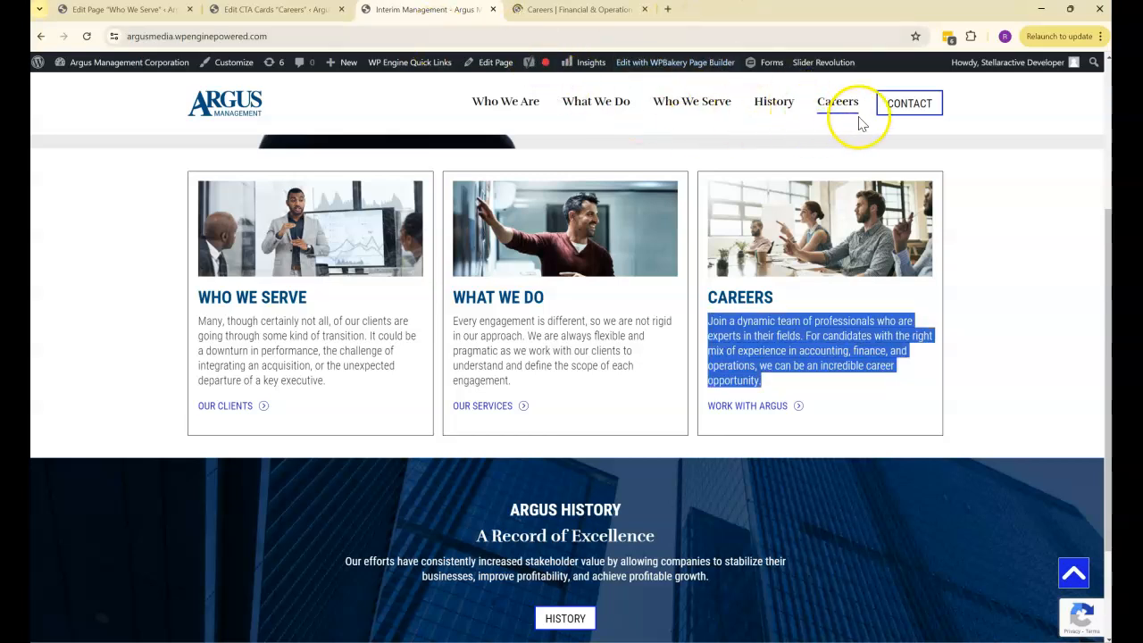
click(812, 27)
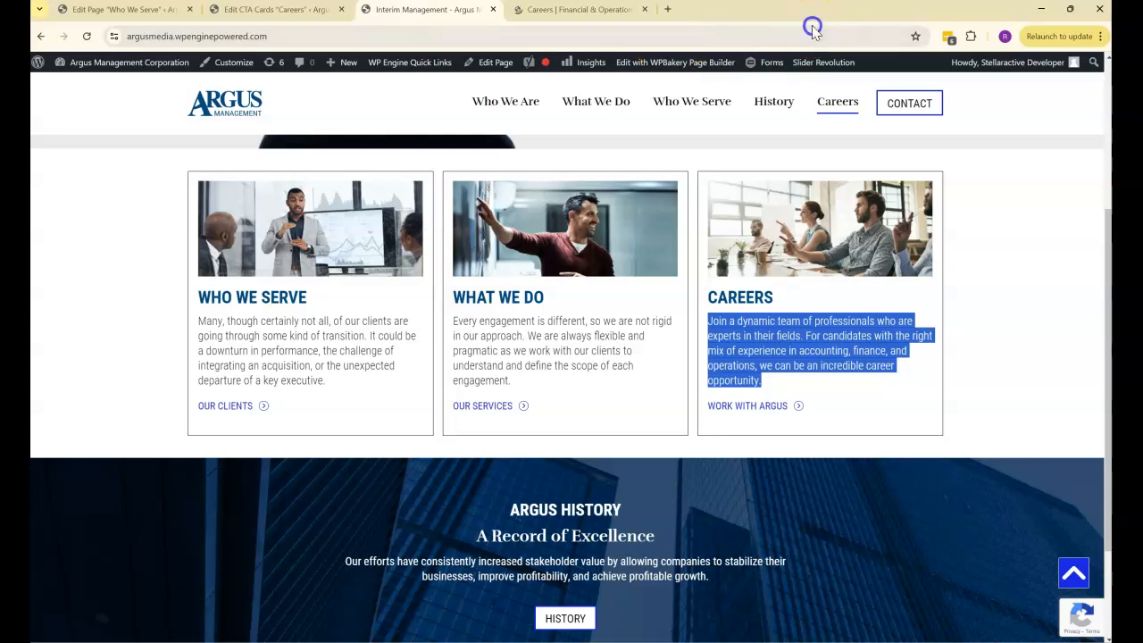
click(814, 12)
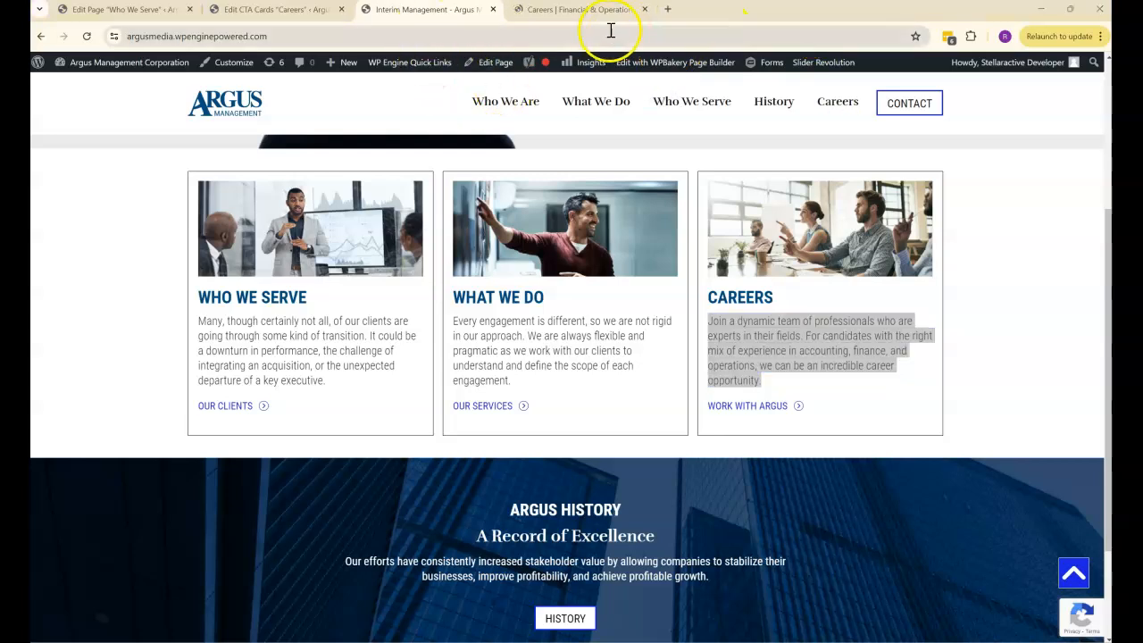
click(585, 10)
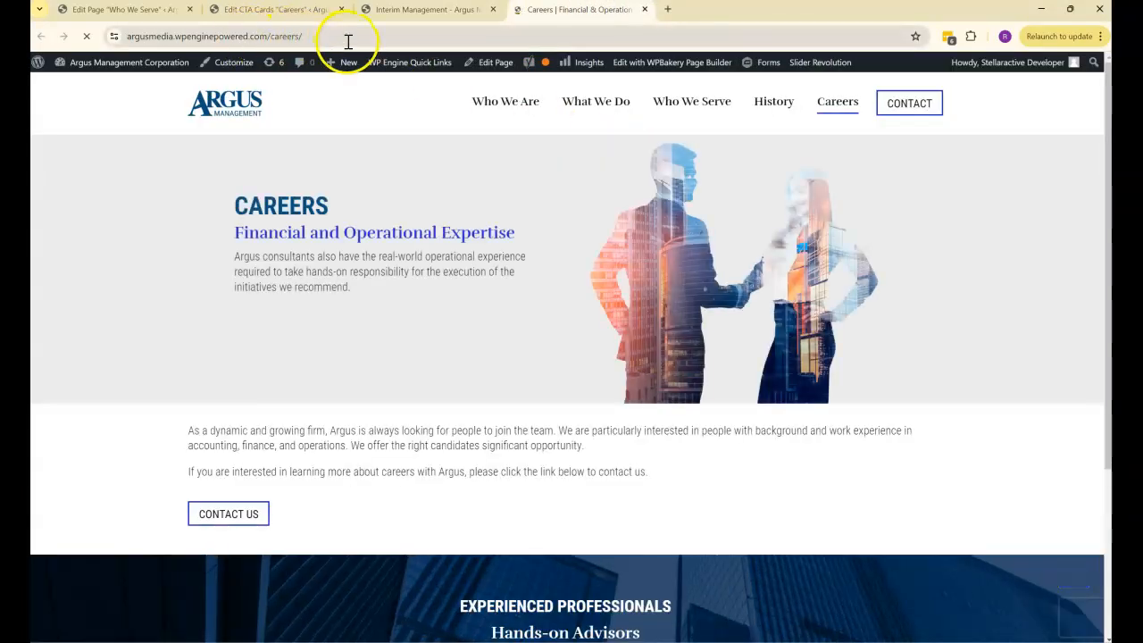
- Compare the /careers/ part of the Careers page's URL with the CTA Link field in the Careers card editor
drag(348, 41, 131, 24)
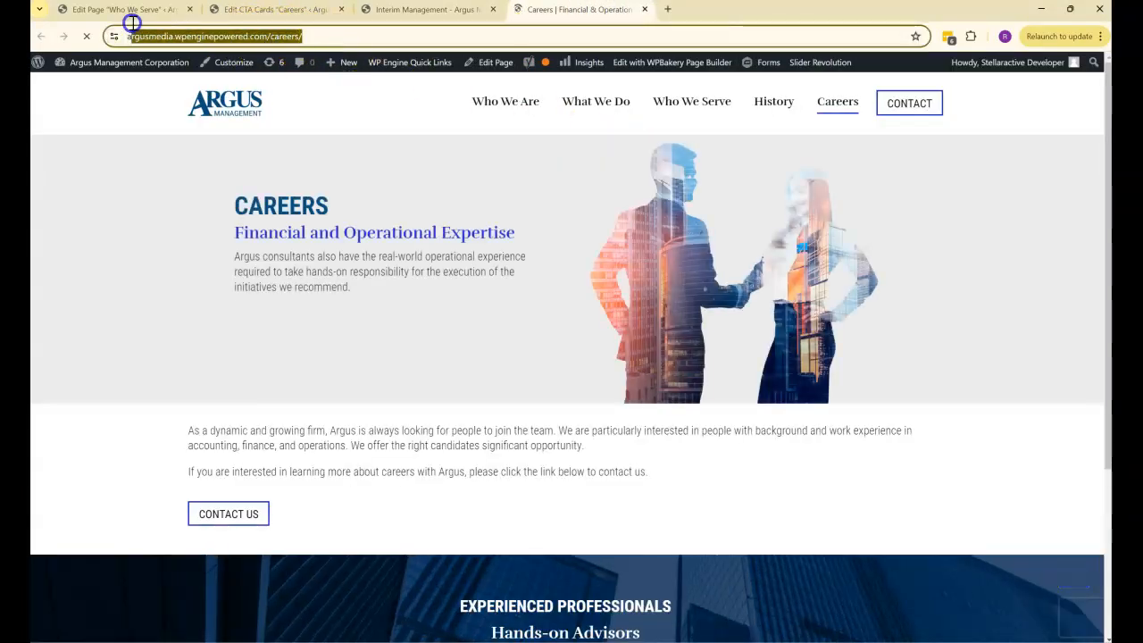
click(306, 11)
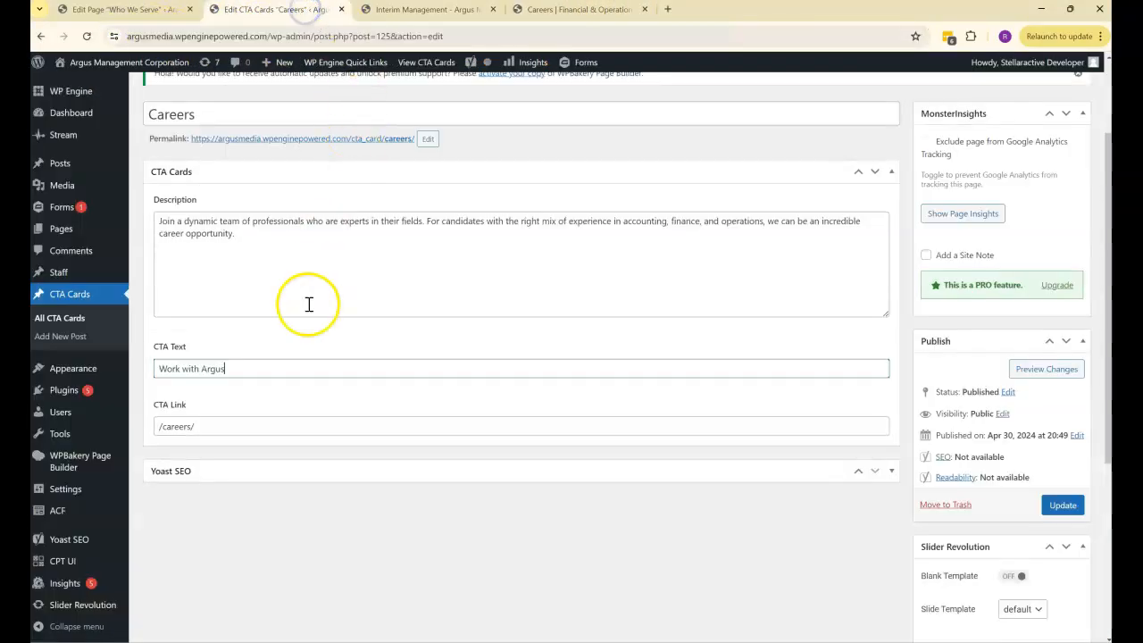
click(548, 9)
click(304, 34)
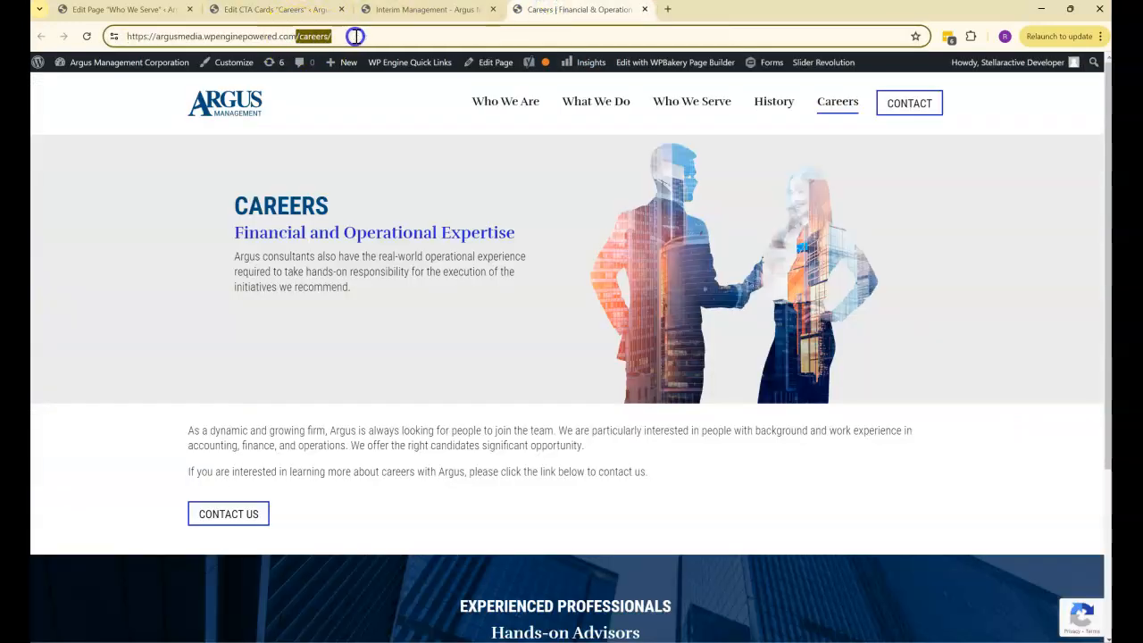
drag(376, 36, 295, 38)
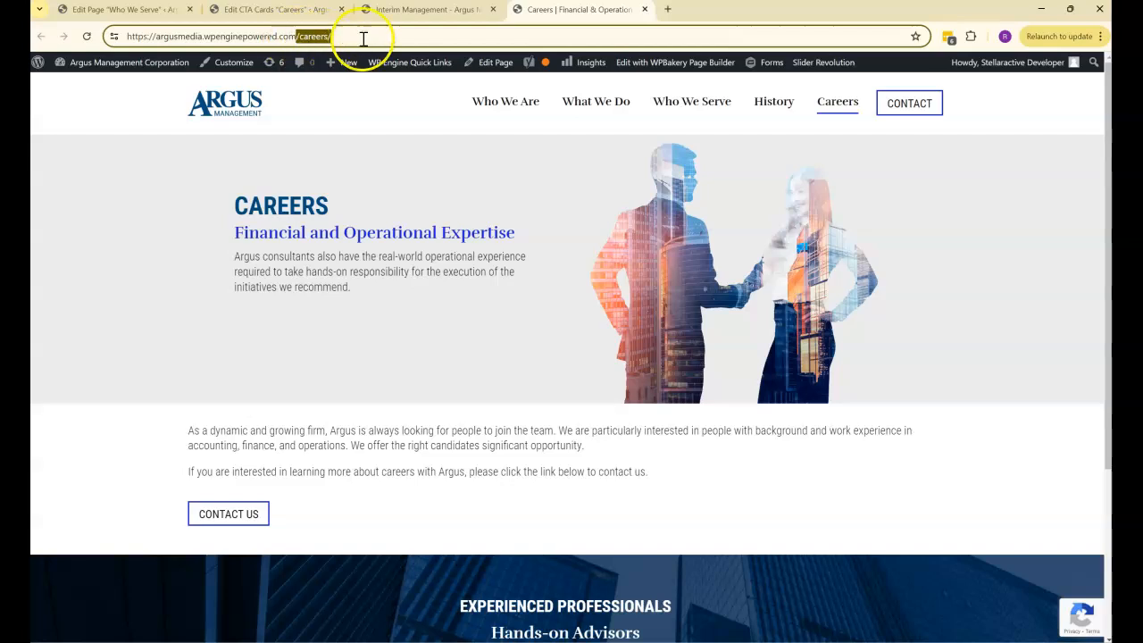
click(424, 10)
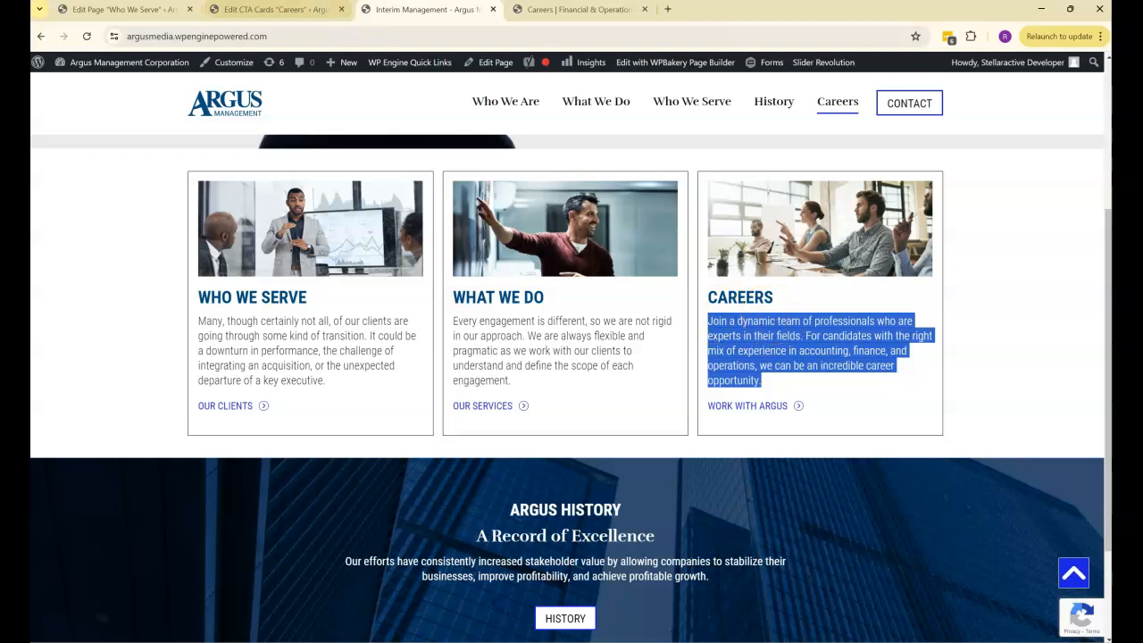
click(259, 11)
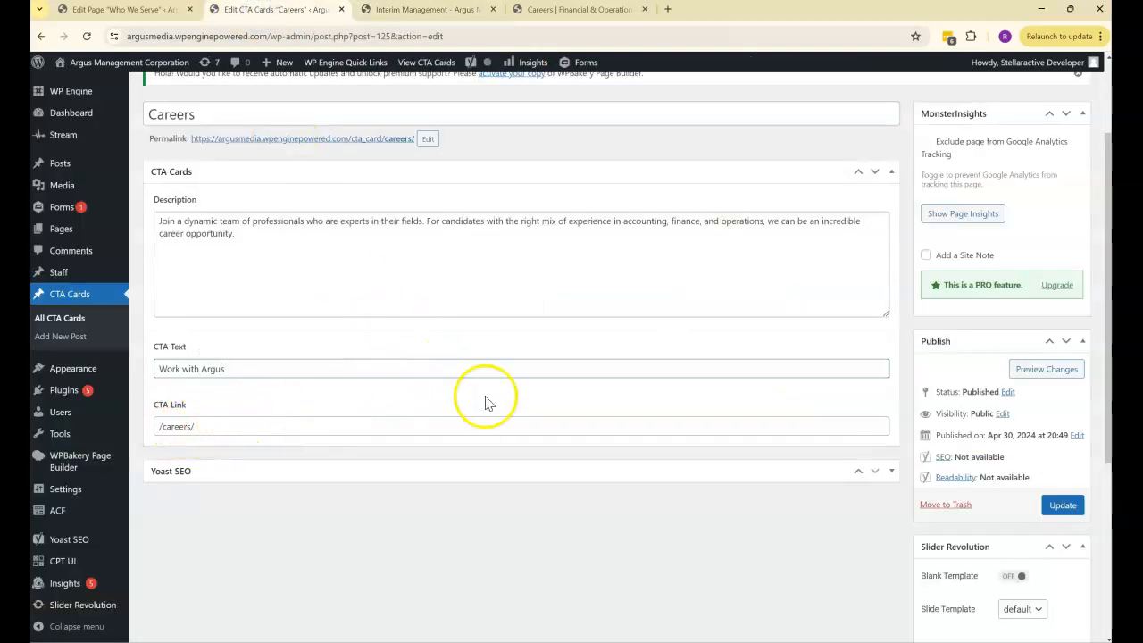
- View the Careers card's featured image and examine its attachment details in the Media Library in a new browser tab
scroll(580, 397, down, 4)
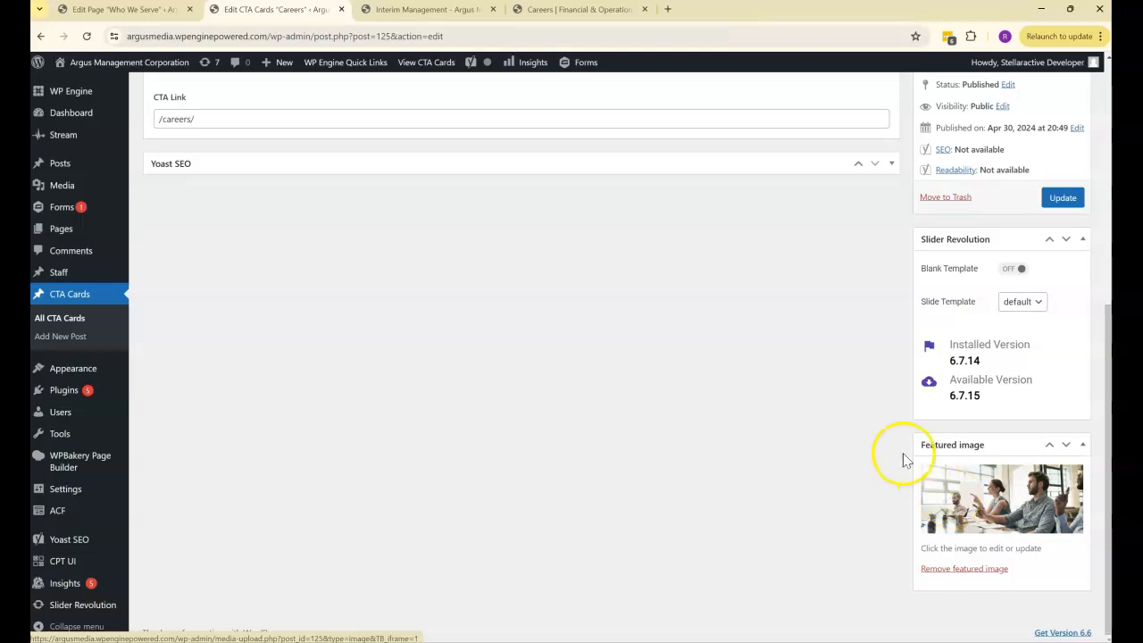
right_click(67, 189)
click(134, 194)
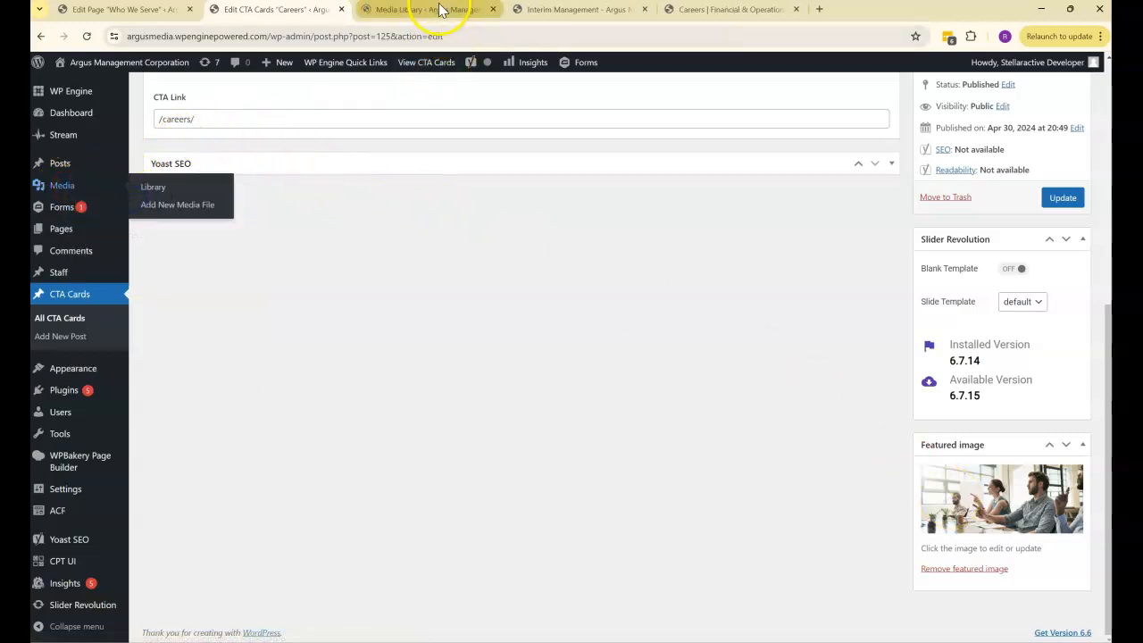
click(439, 8)
click(948, 320)
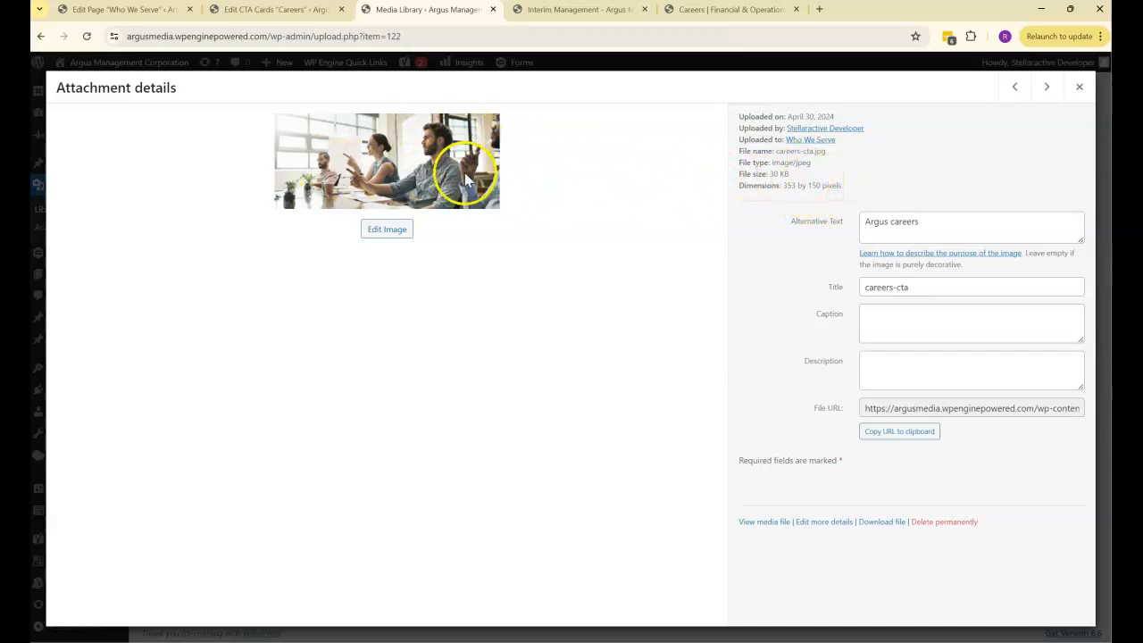
click(1081, 91)
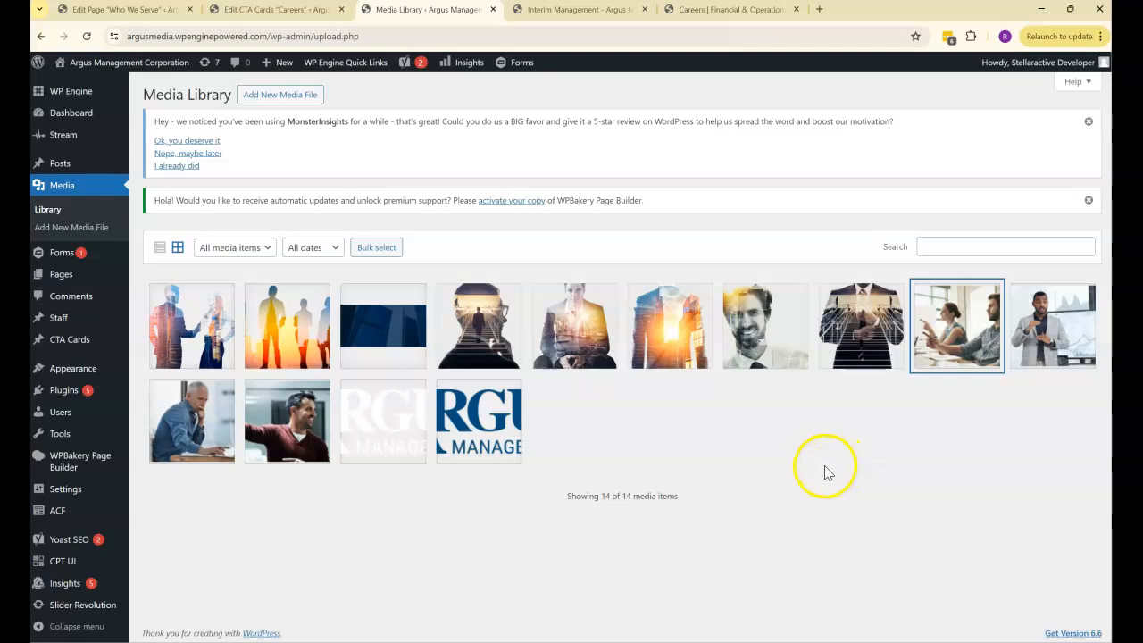
- Return to the live home page, clear the text selection and view the hero banner above the cards
click(546, 10)
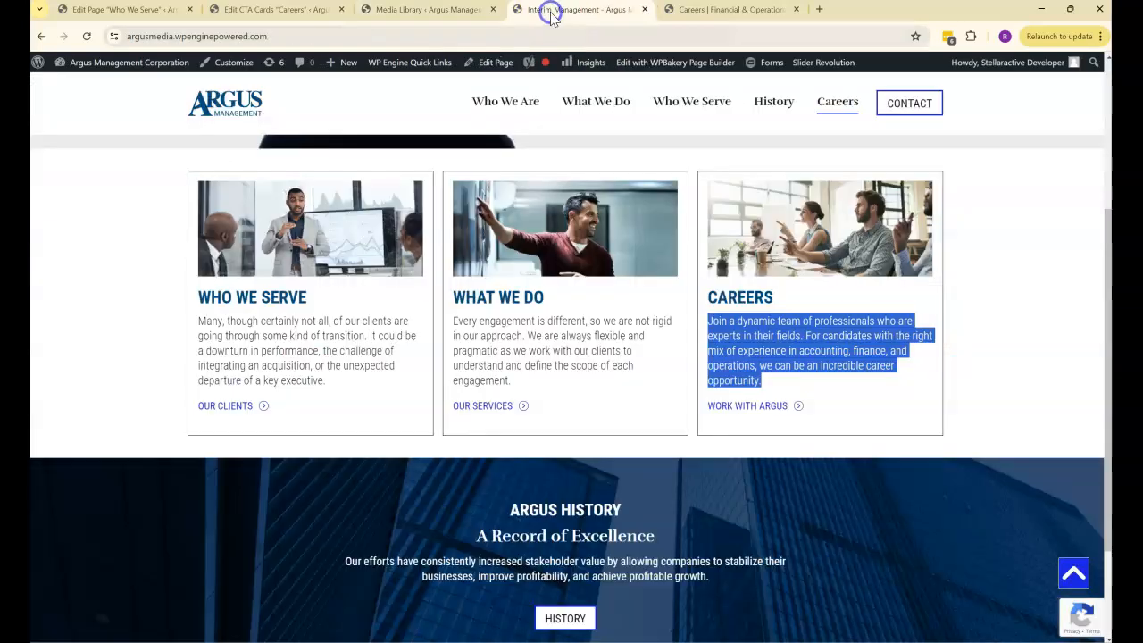
click(990, 331)
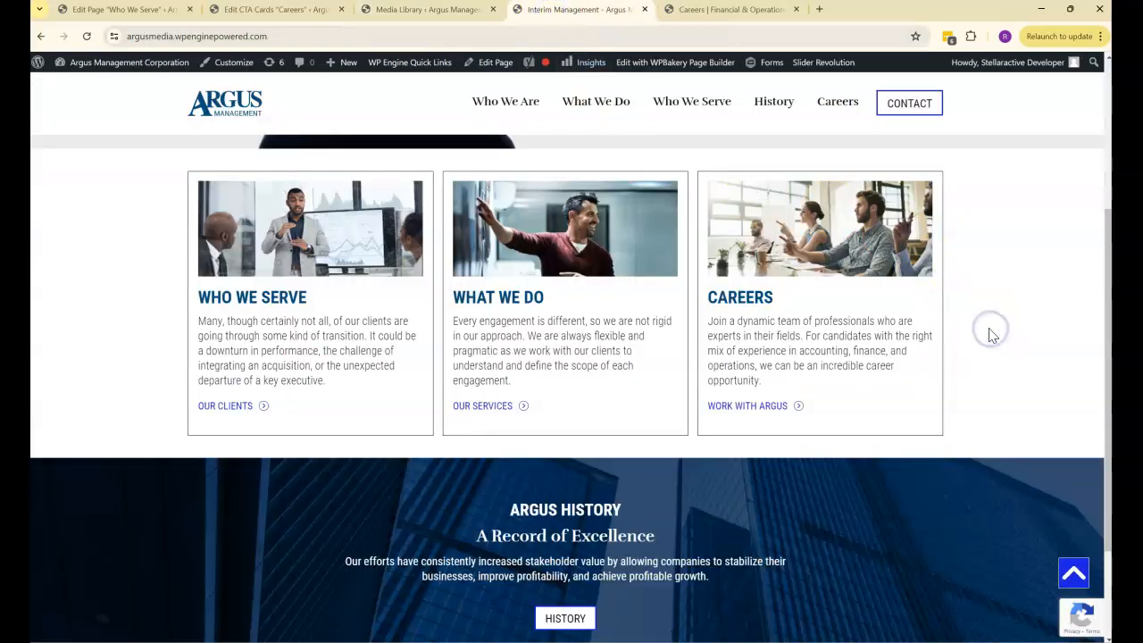
scroll(991, 334, up, 3)
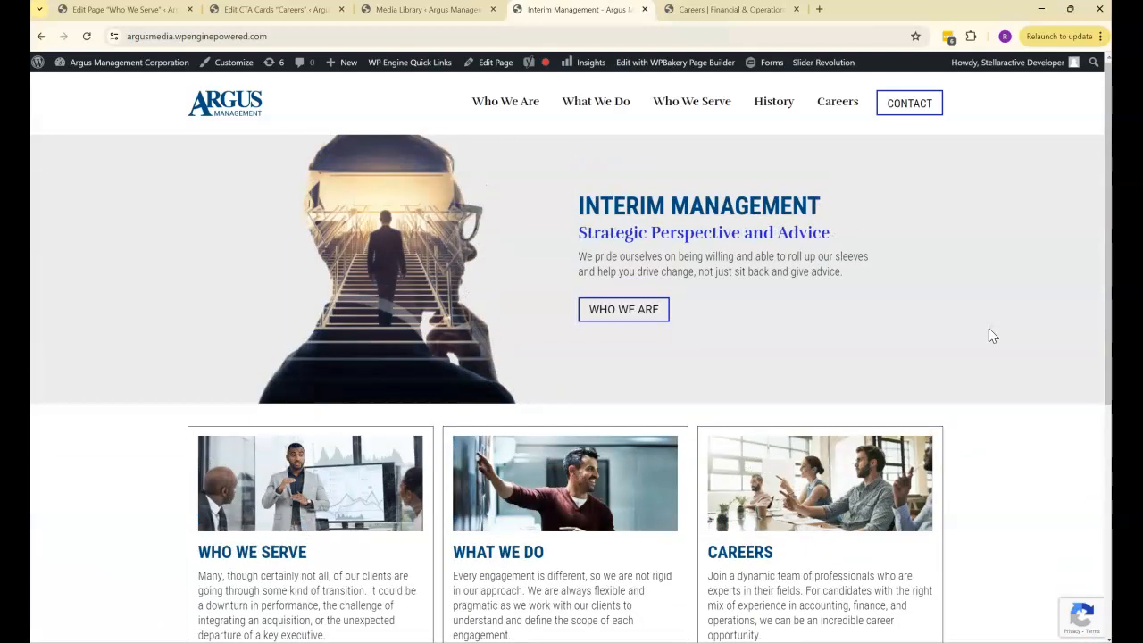
- View the home page's card row and examine the Post IDs in the CTA card element's settings on the Who We Serve page
scroll(991, 335, down, 2)
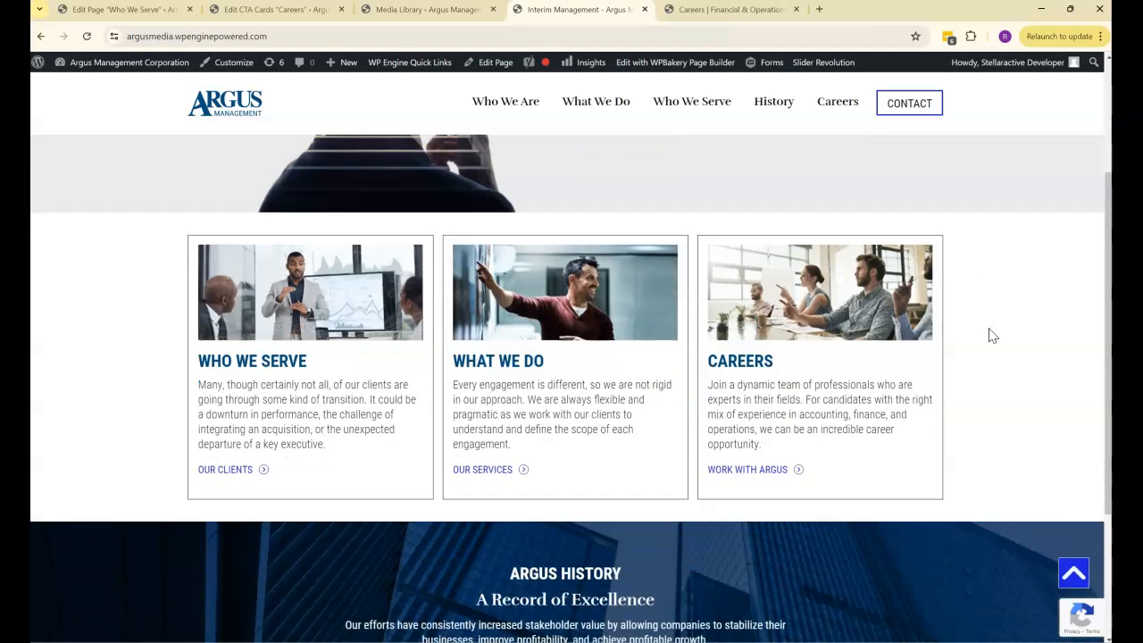
scroll(991, 335, up, 2)
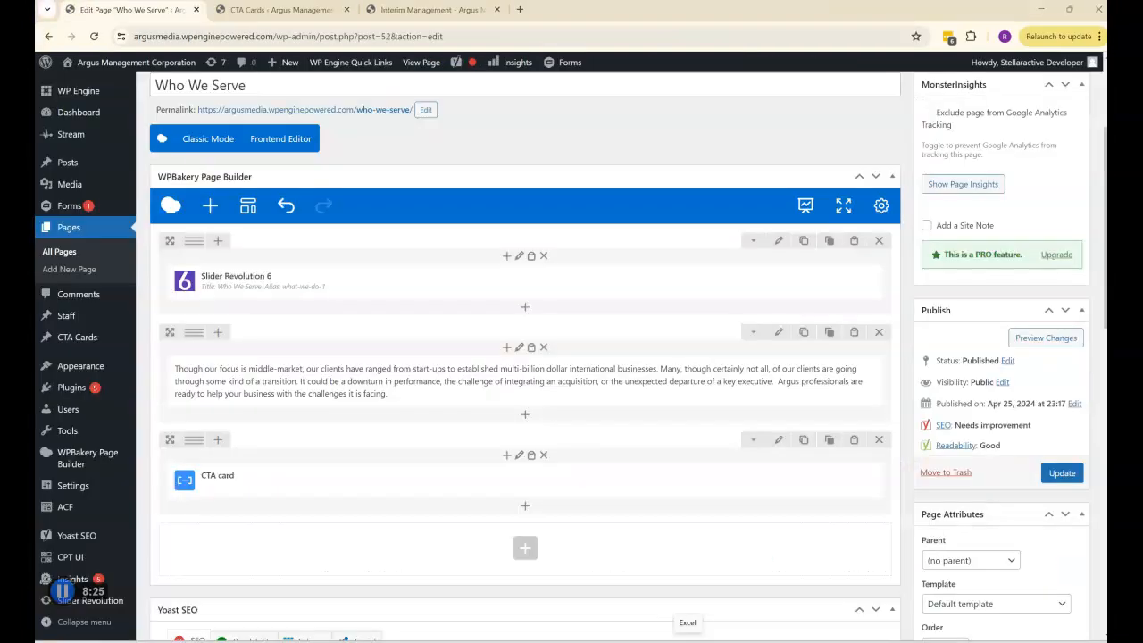
mouse_move(204, 477)
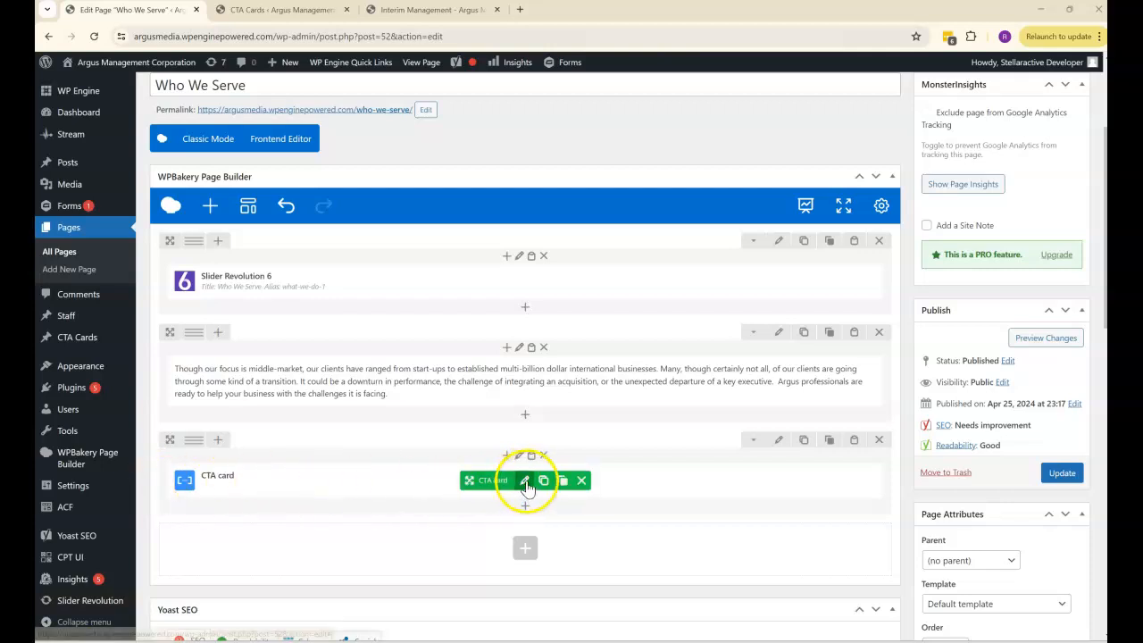
click(523, 480)
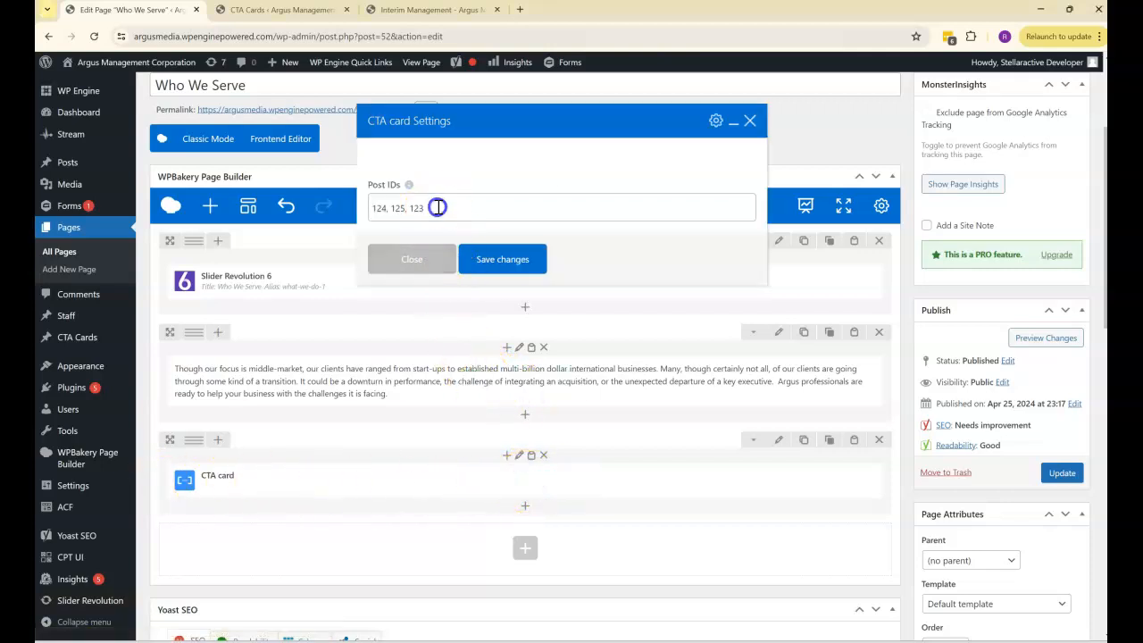
drag(438, 208, 366, 208)
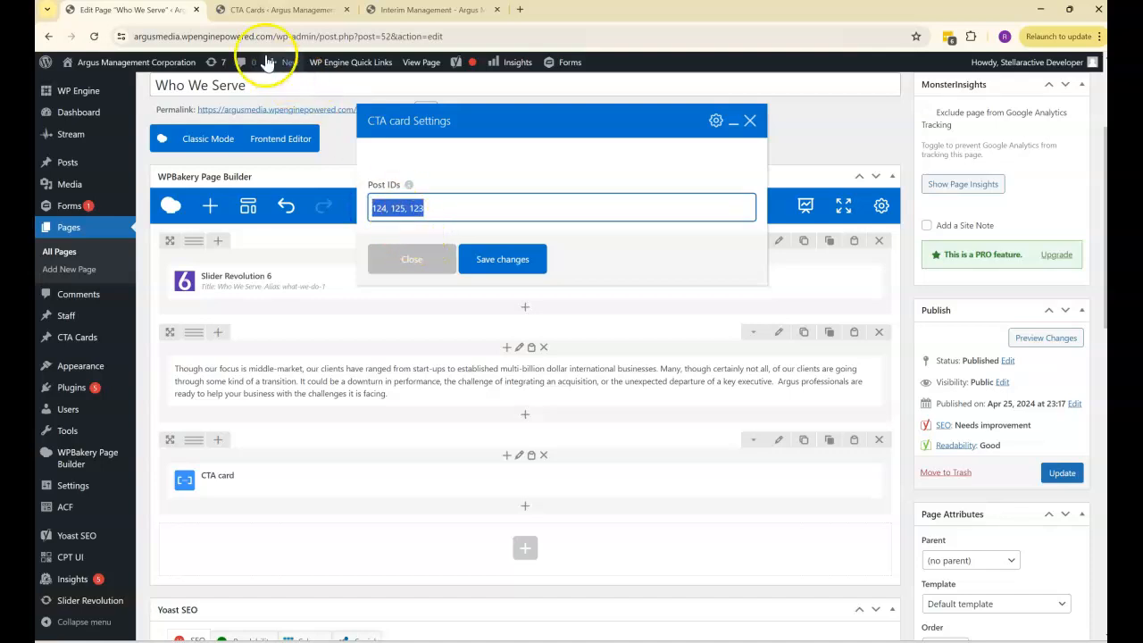
- Compare the CTA Cards list with the cards on the live home page and look up the Who We Are card's post ID
click(251, 10)
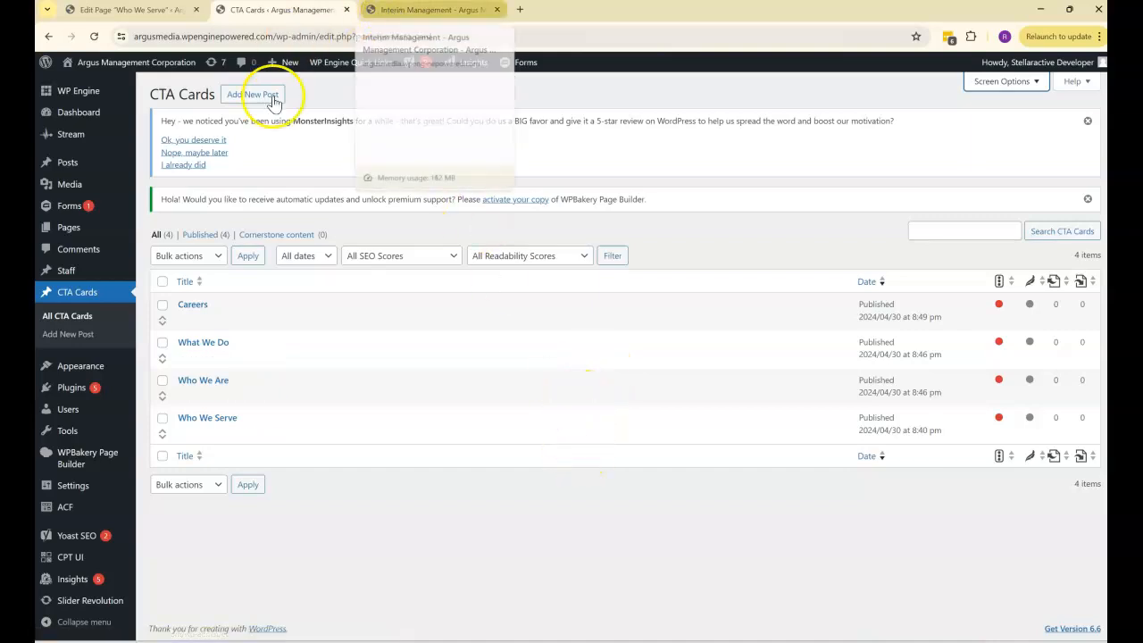
click(420, 12)
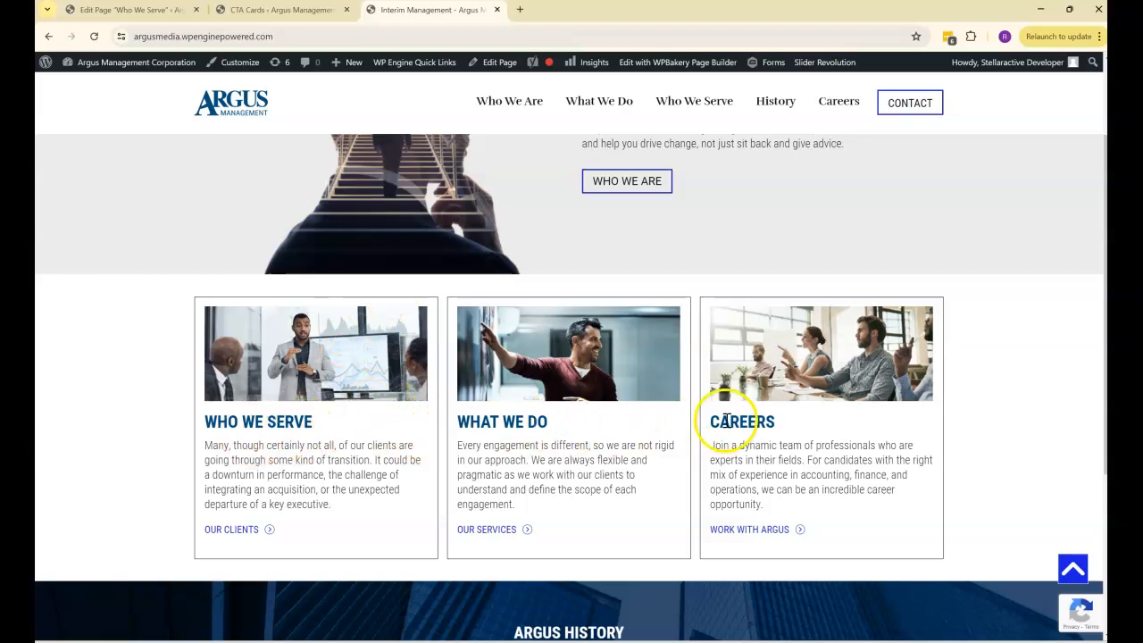
click(278, 12)
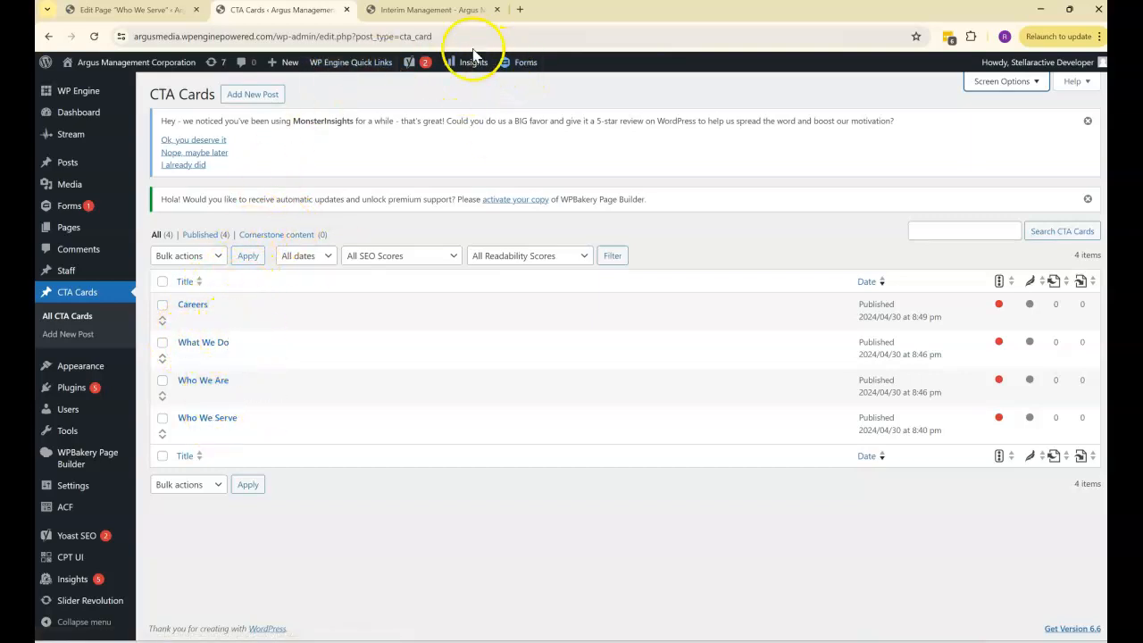
click(435, 9)
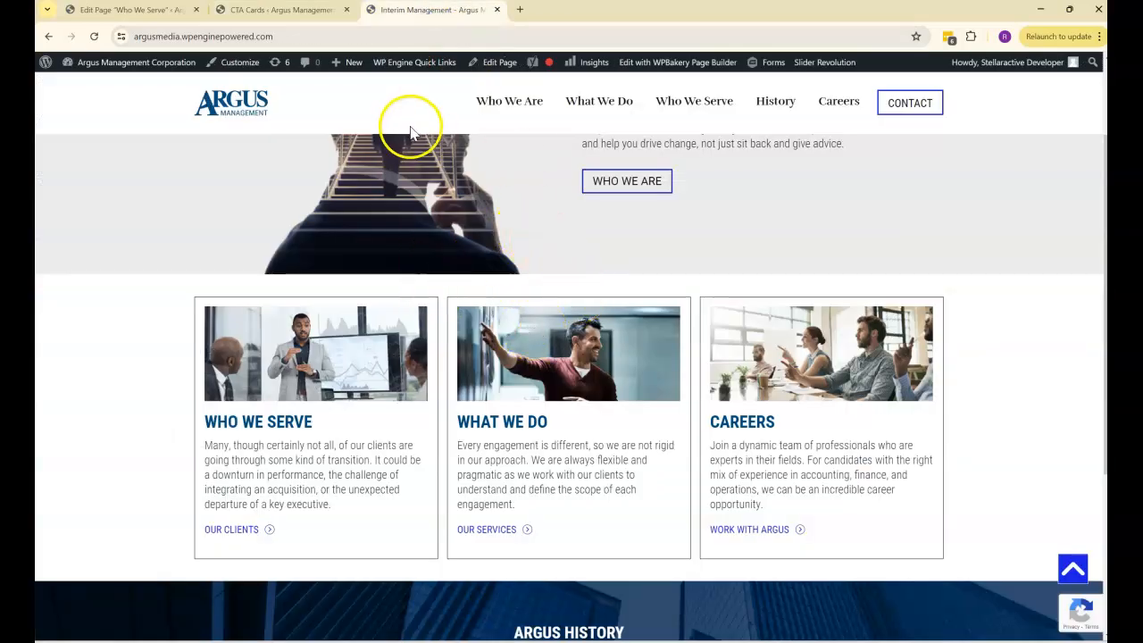
click(272, 10)
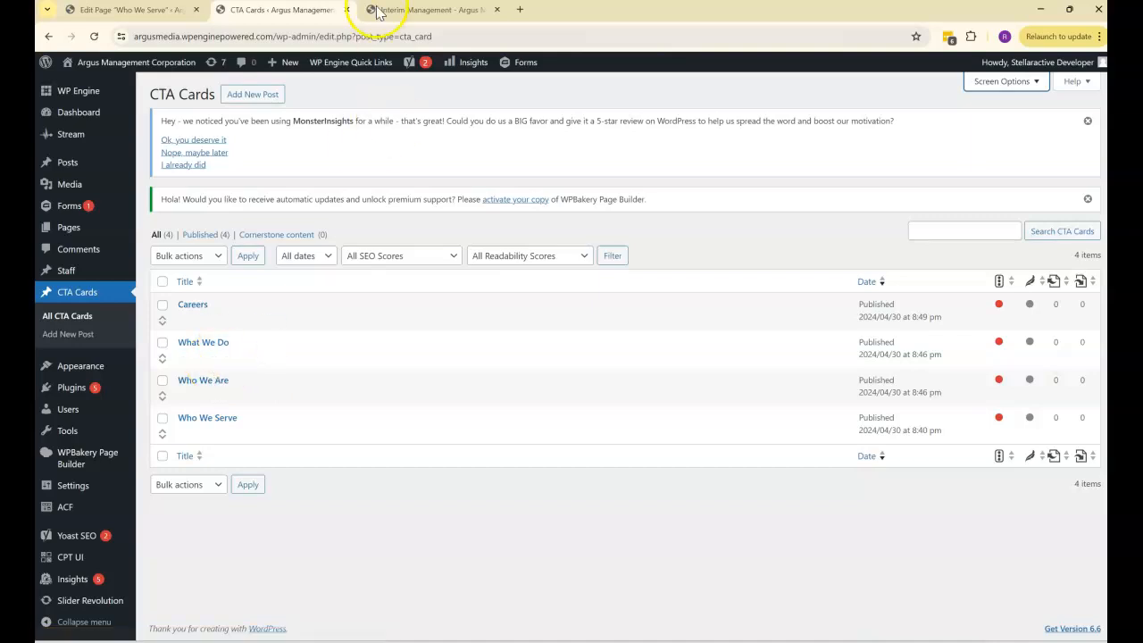
click(420, 11)
scroll(639, 226, up, 1)
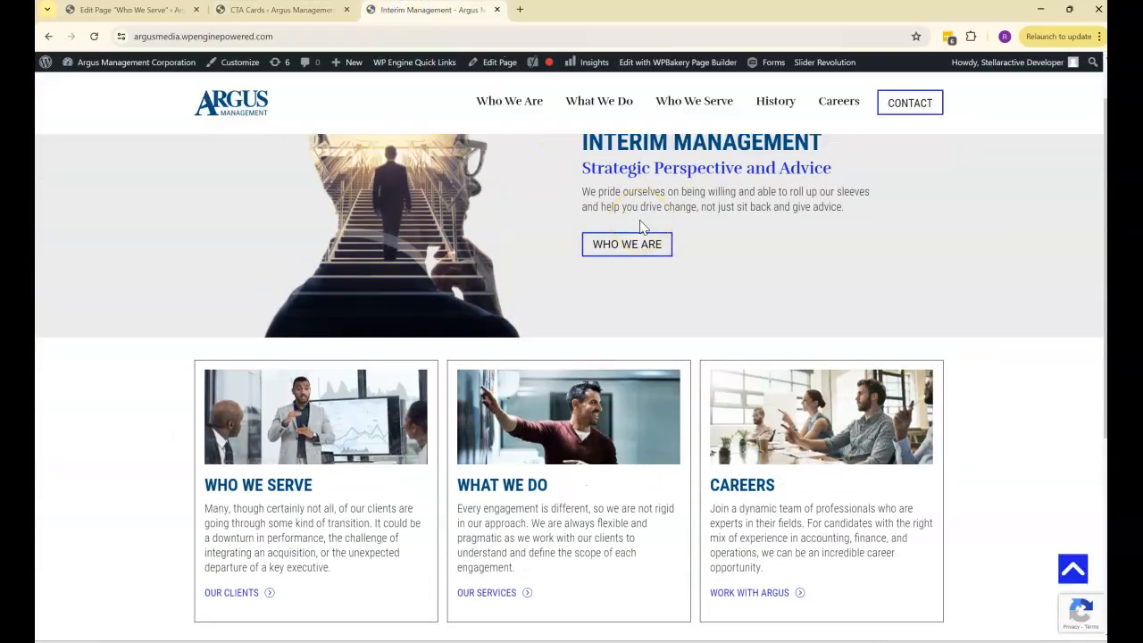
scroll(639, 227, up, 1)
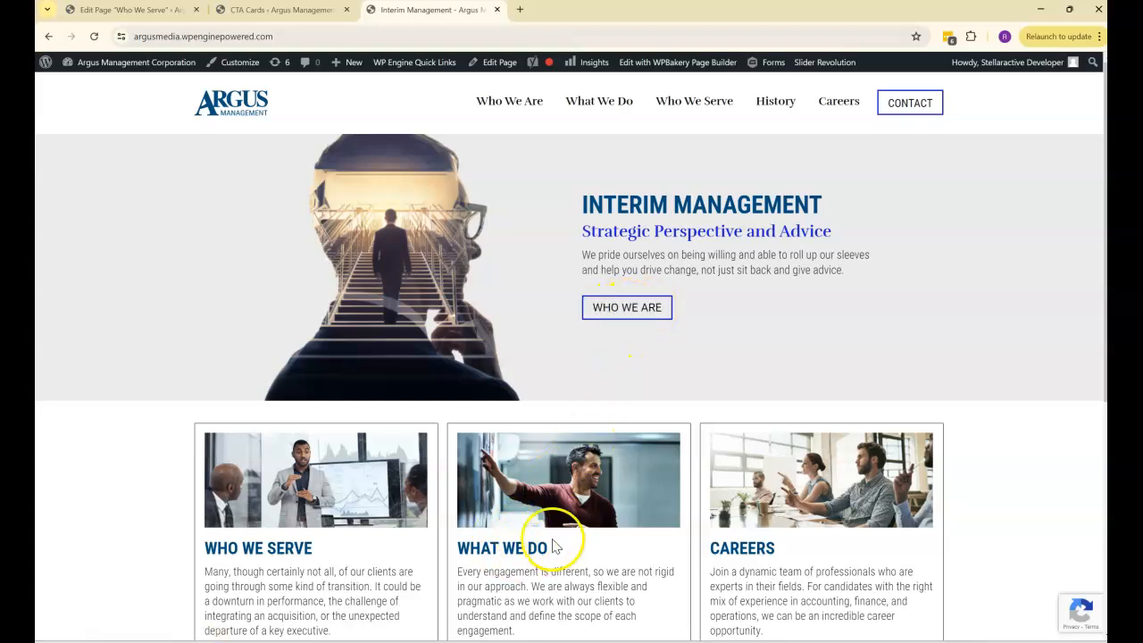
click(275, 12)
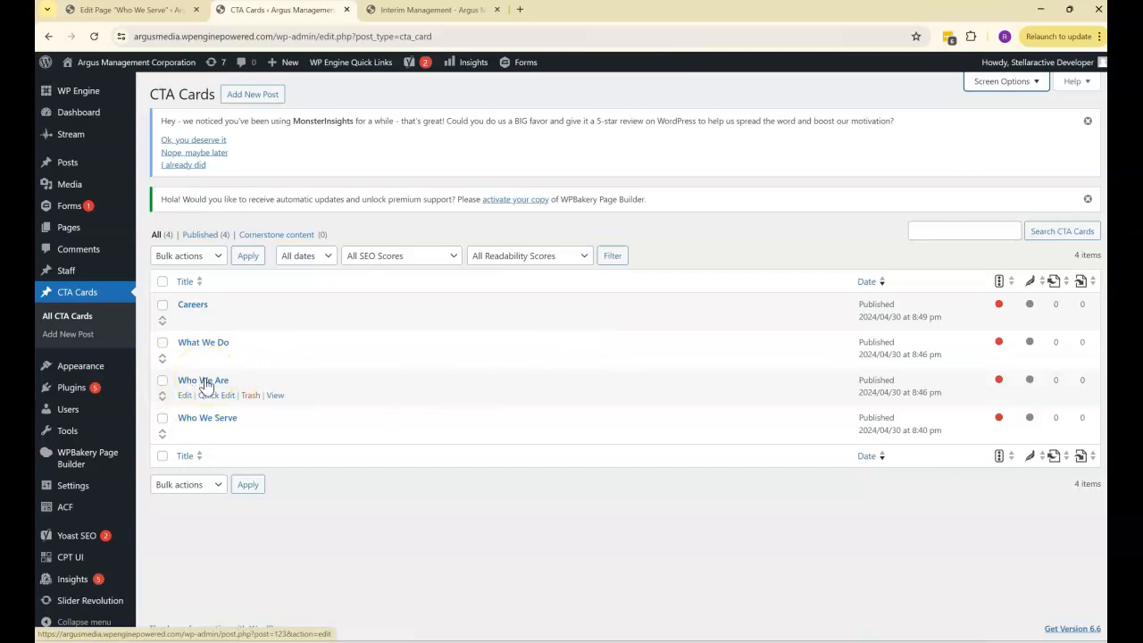
- Open the Home page's editor from the live site in a new browser tab, close the Who We Serve editor tab and switch to the Home editor
click(420, 11)
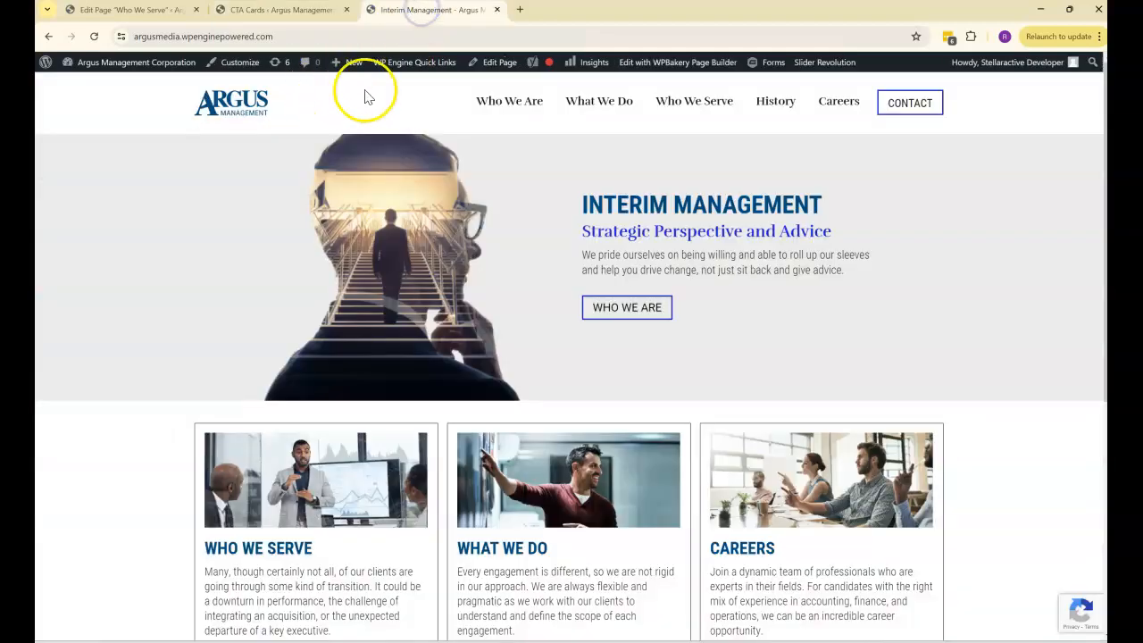
right_click(497, 77)
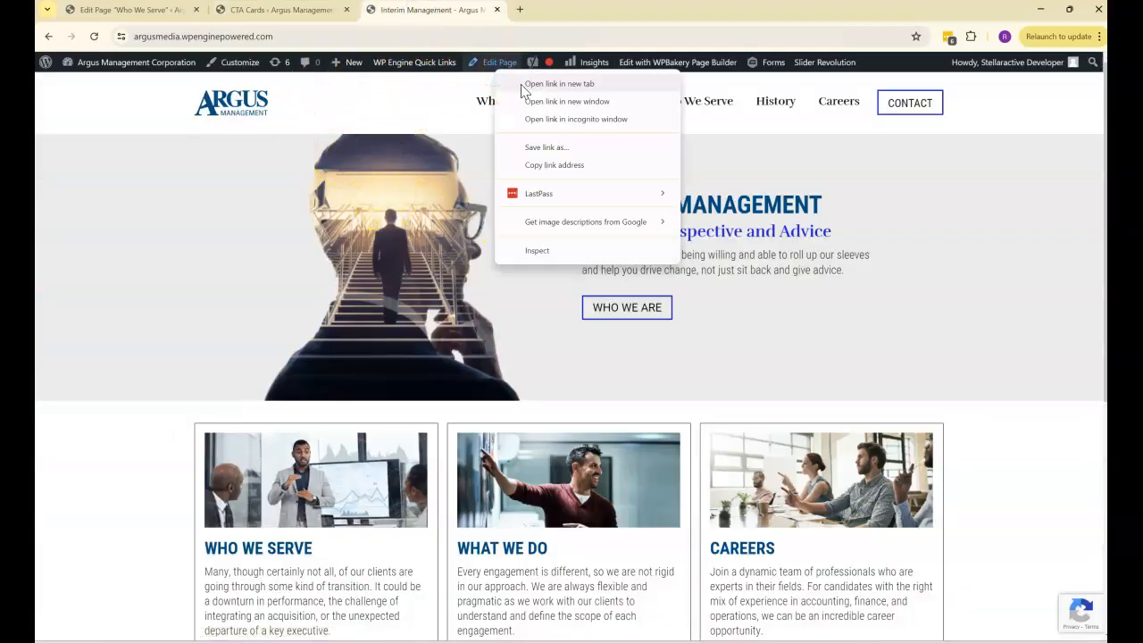
click(535, 84)
click(177, 15)
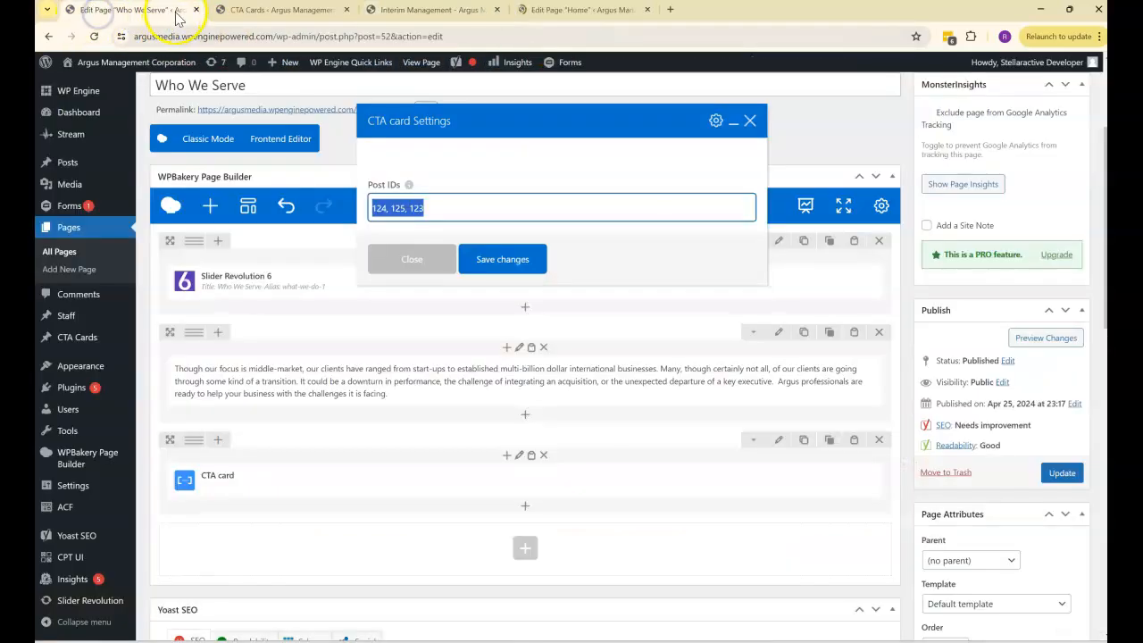
click(198, 11)
click(434, 9)
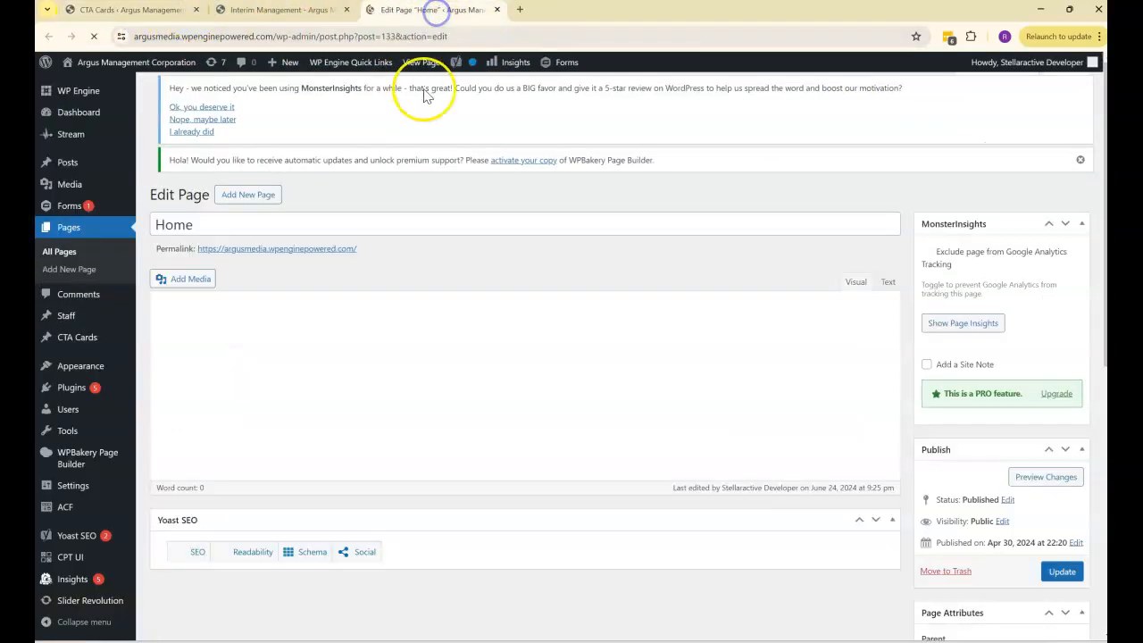
- Set the Post IDs of the Home page's CTA card element to 114, 124, 123 and update the page
scroll(502, 224, down, 3)
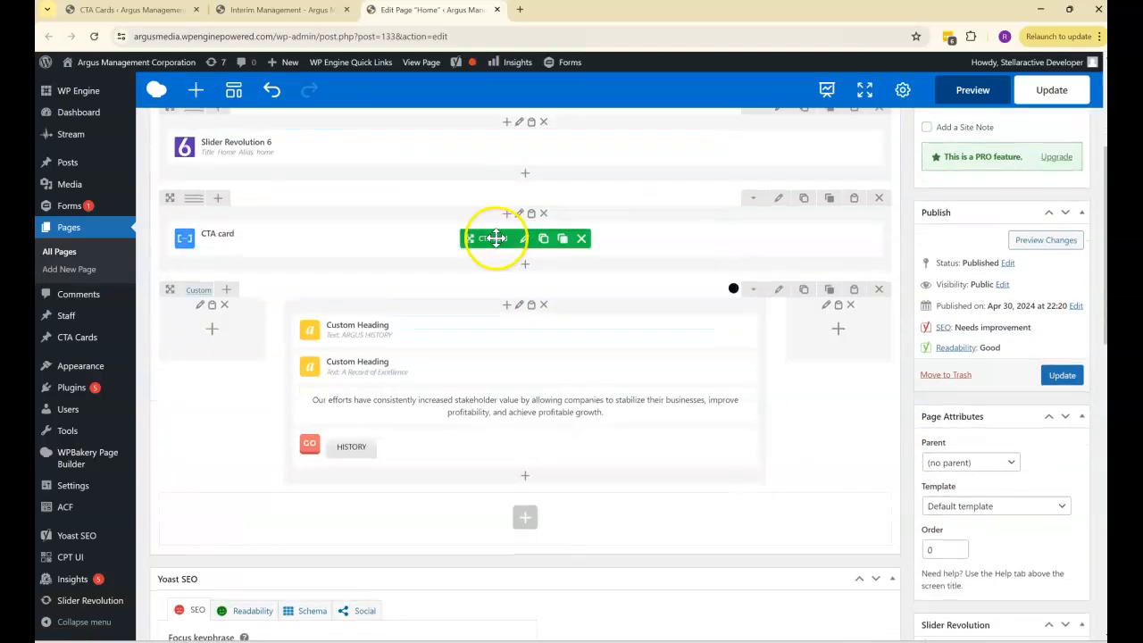
scroll(464, 242, up, 3)
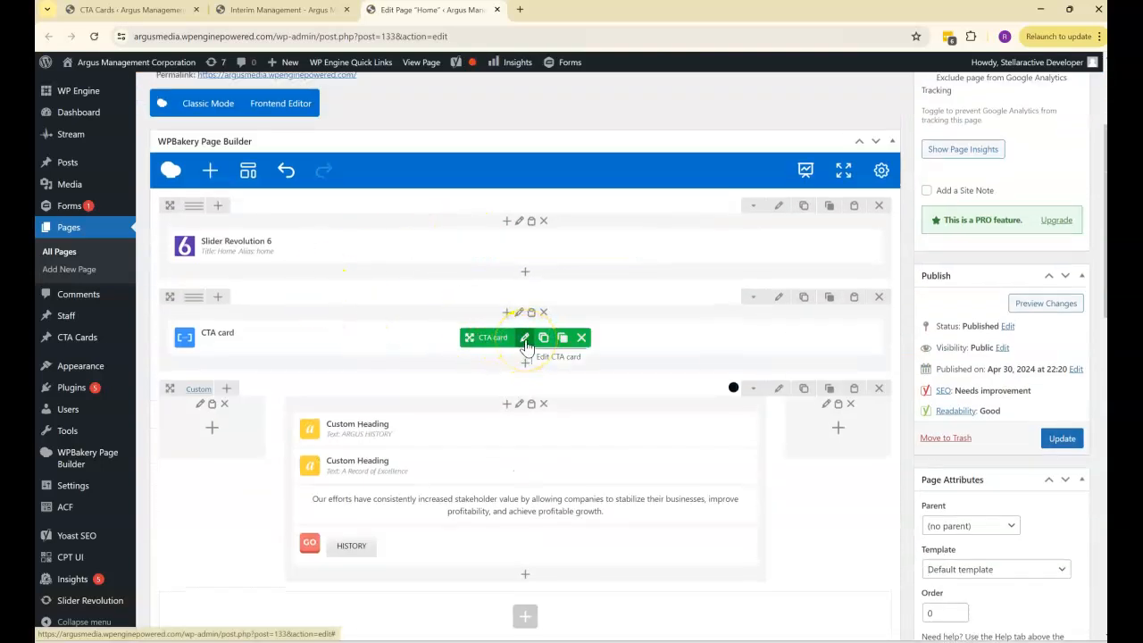
click(525, 340)
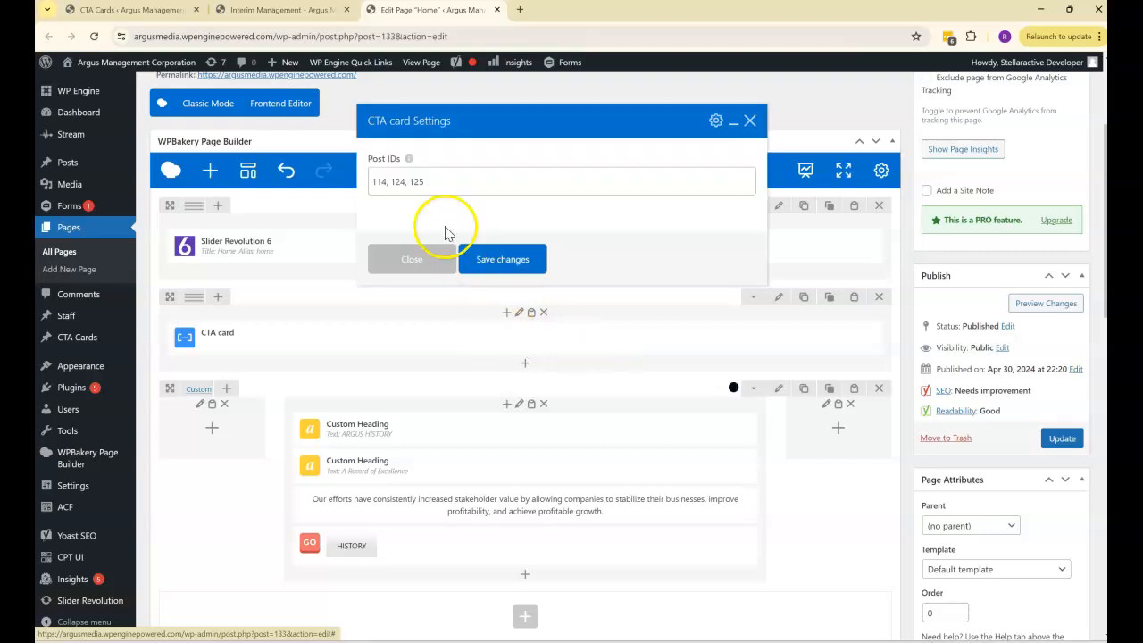
click(425, 182)
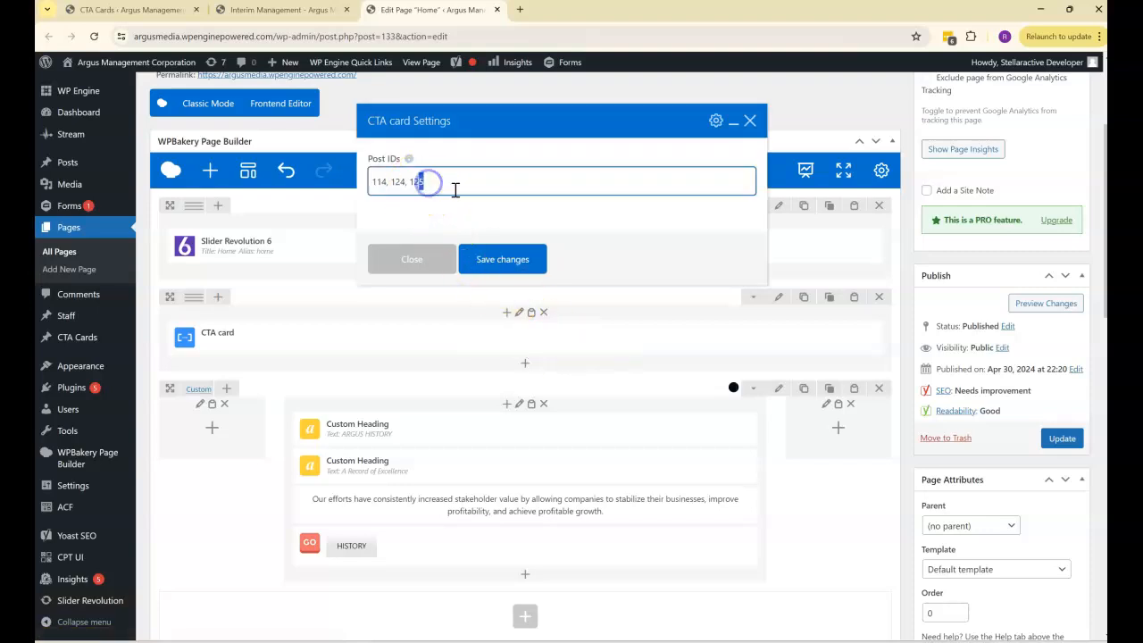
click(506, 261)
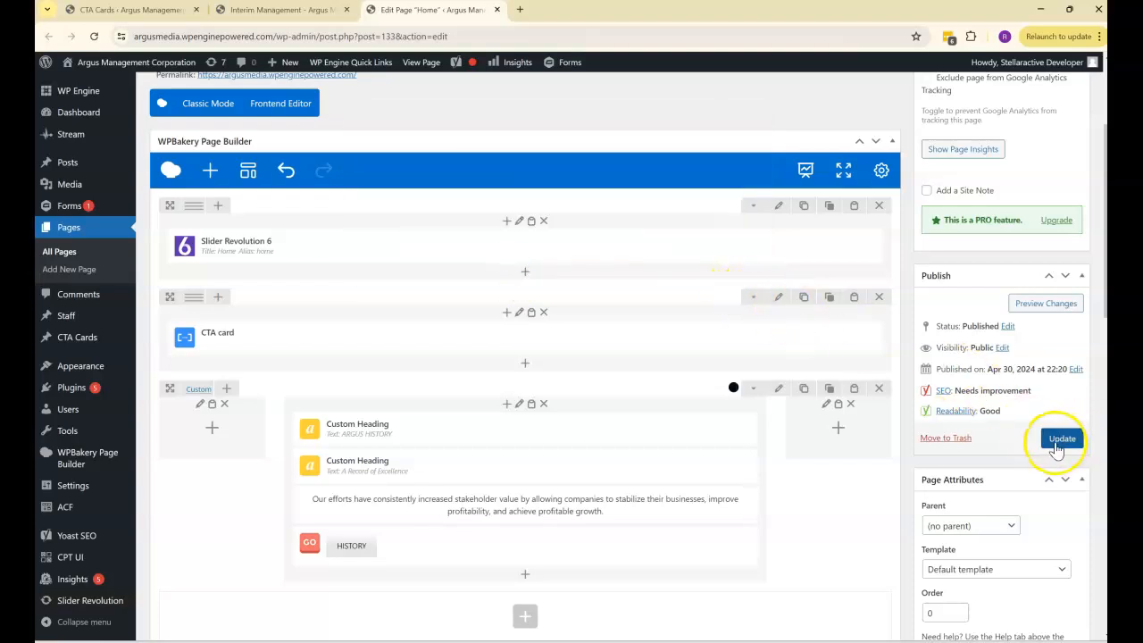
click(1058, 443)
- Reload the live home page and examine its row of three cards
right_click(424, 72)
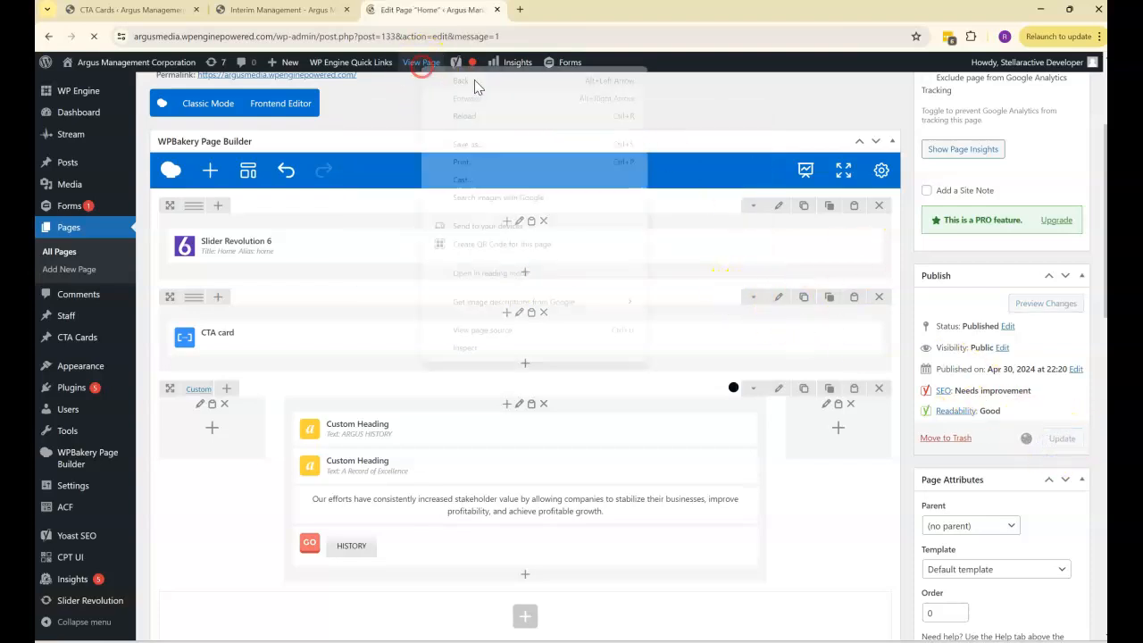
click(271, 11)
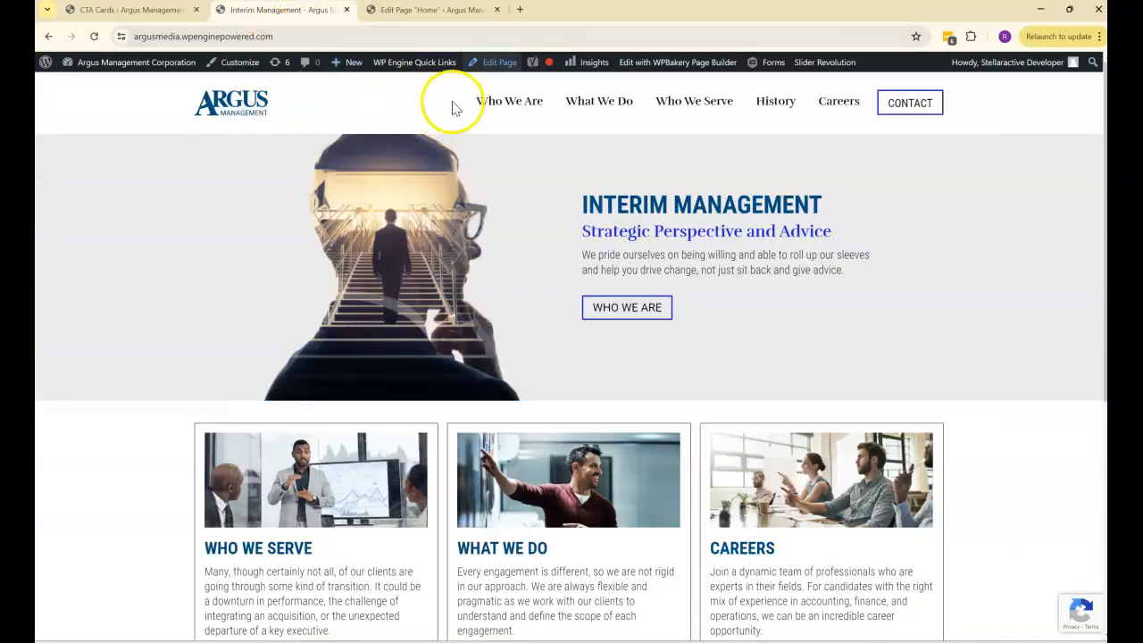
scroll(857, 442, down, 2)
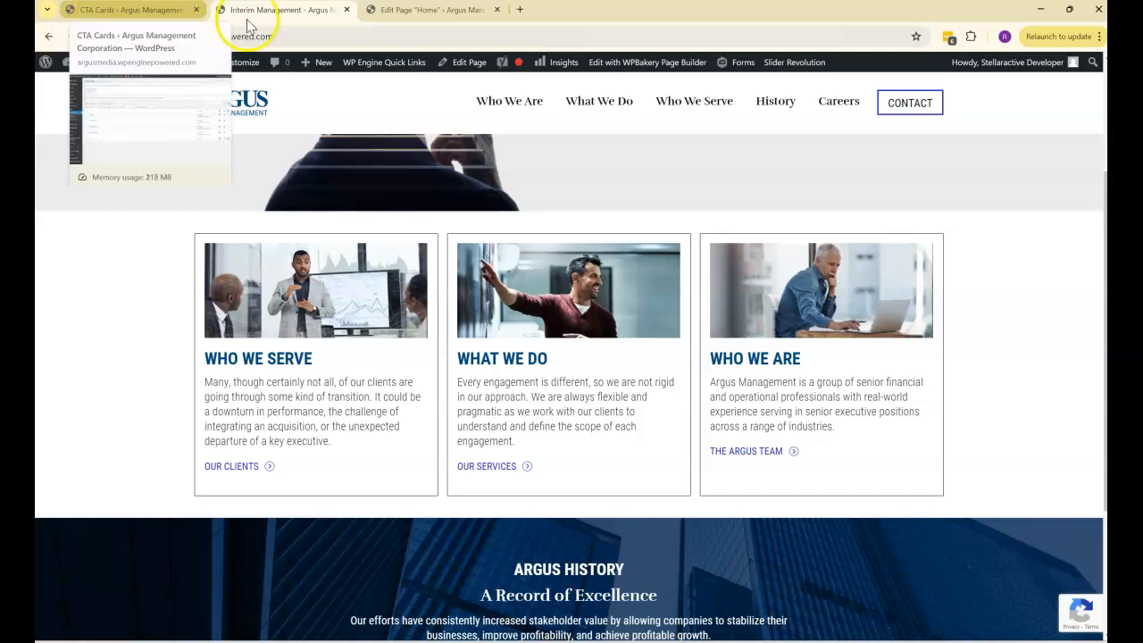
- Restore the Home page CTA card element's Post IDs to 114, 124, 125, update the page and reload the live home page
click(412, 9)
scroll(547, 287, down, 1)
scroll(545, 286, down, 2)
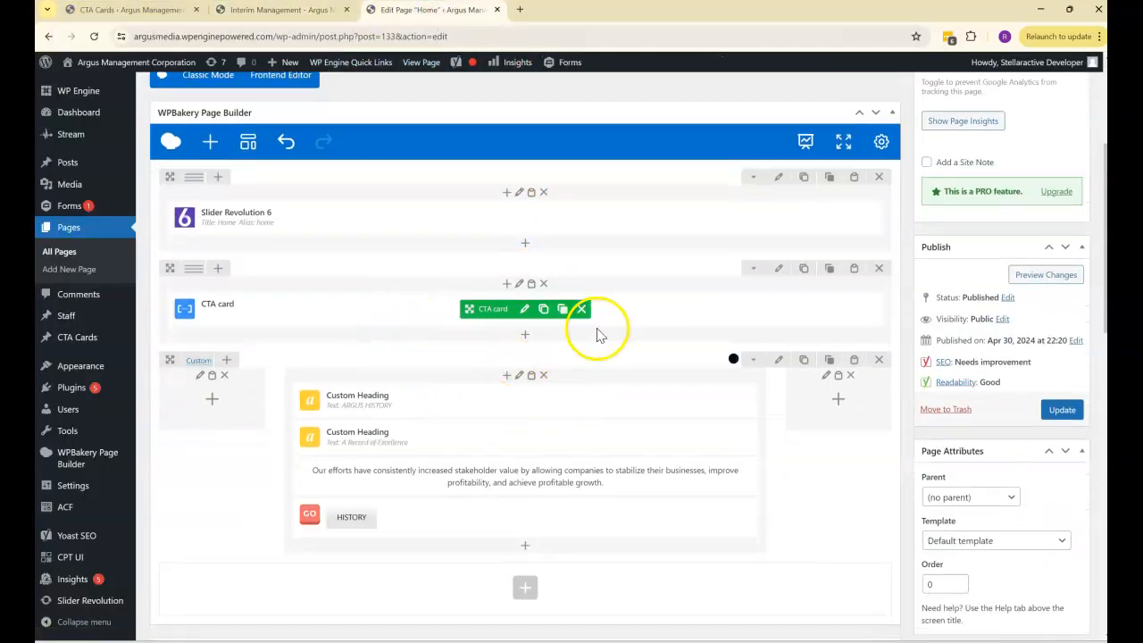
click(524, 309)
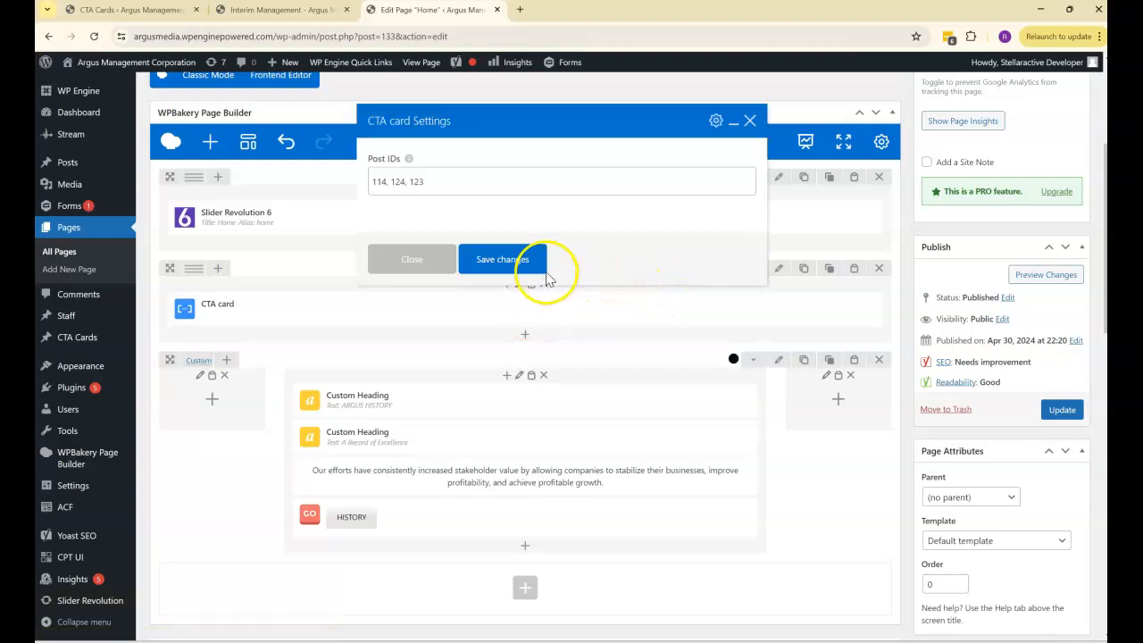
drag(422, 181, 428, 180)
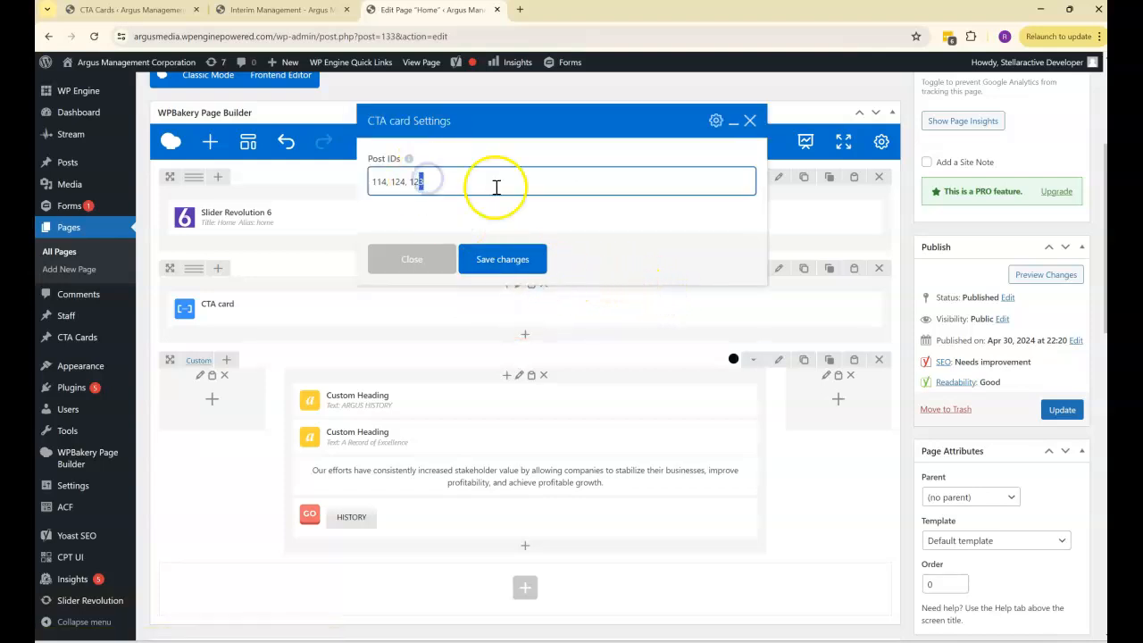
click(501, 259)
click(1061, 409)
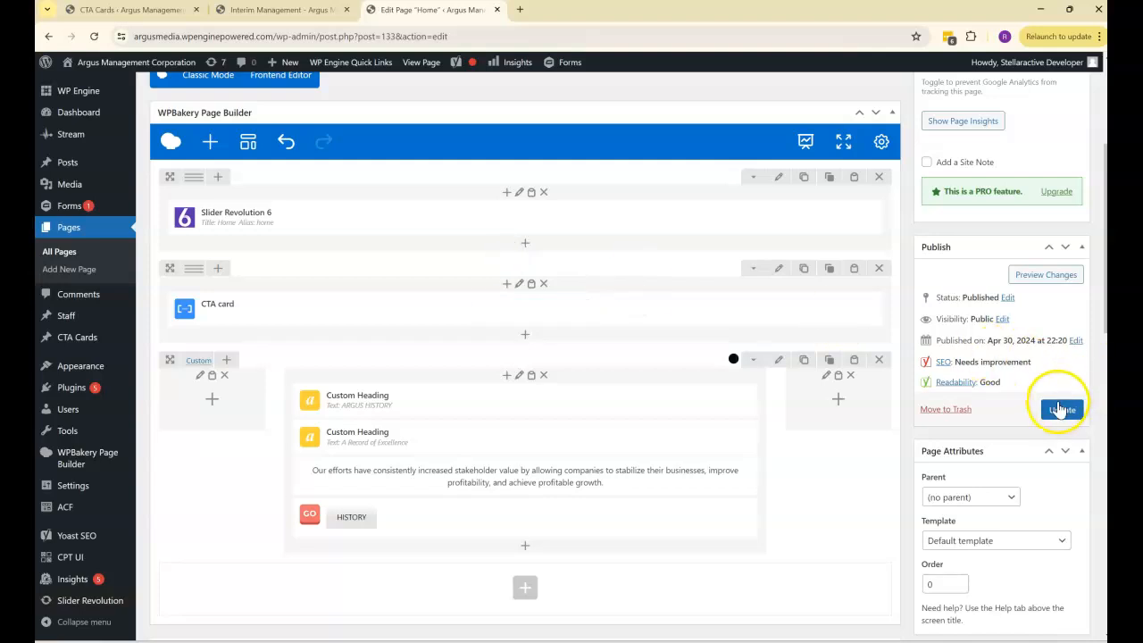
click(284, 10)
click(94, 37)
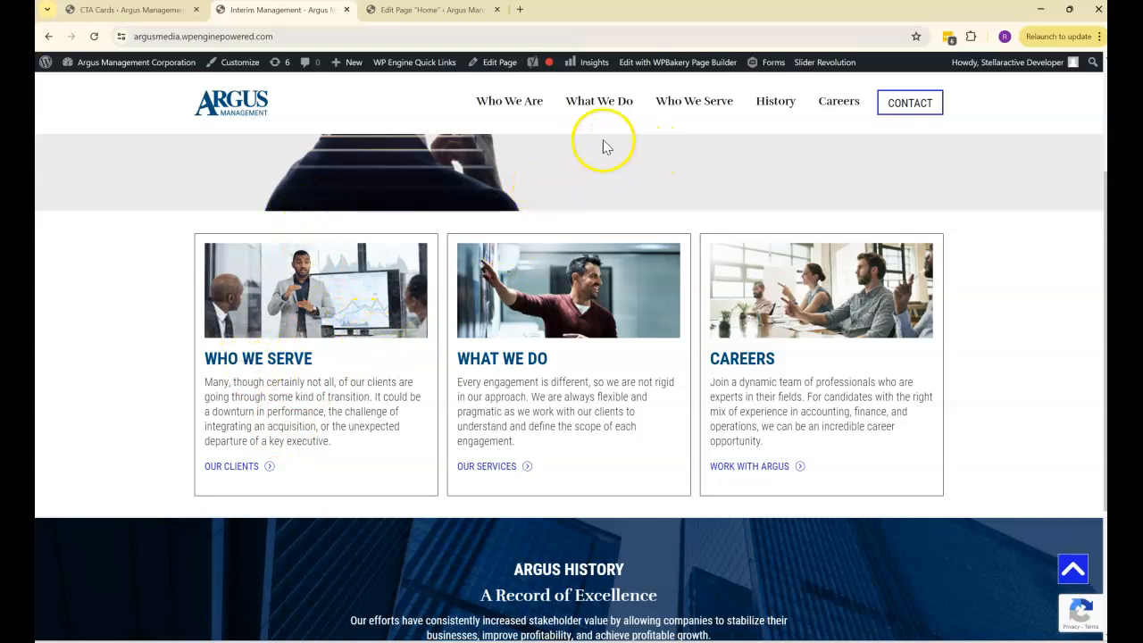
- Open the live What We Do page from the site navigation in a new browser tab and switch to it
right_click(597, 115)
click(646, 122)
click(437, 11)
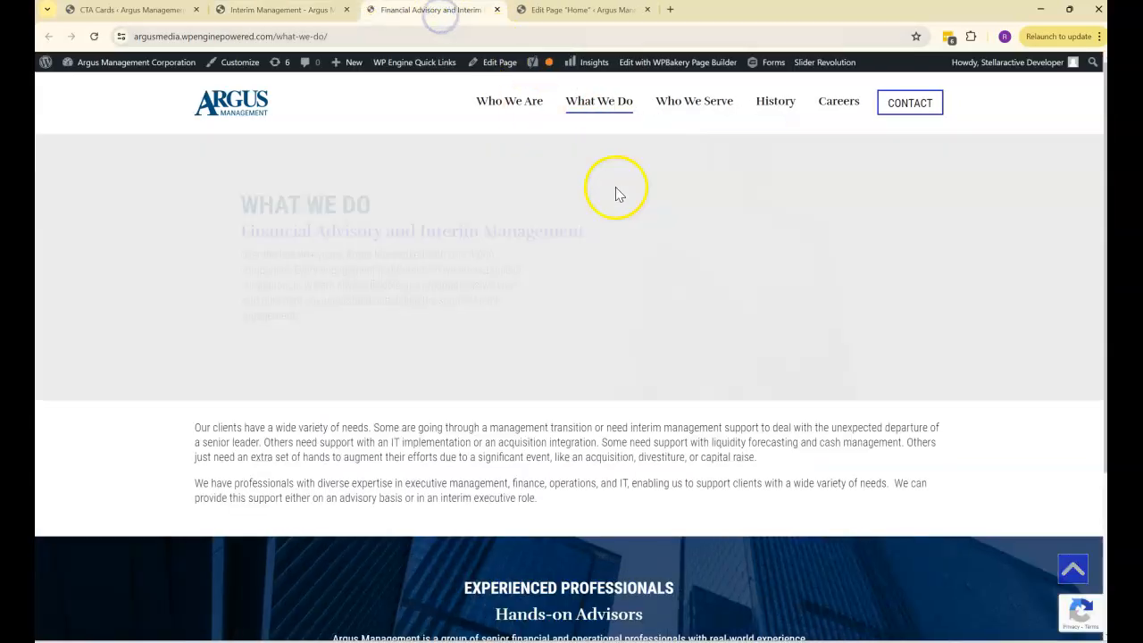
- Examine the CTA cards on the live Who We Serve page and on the live History page
click(675, 101)
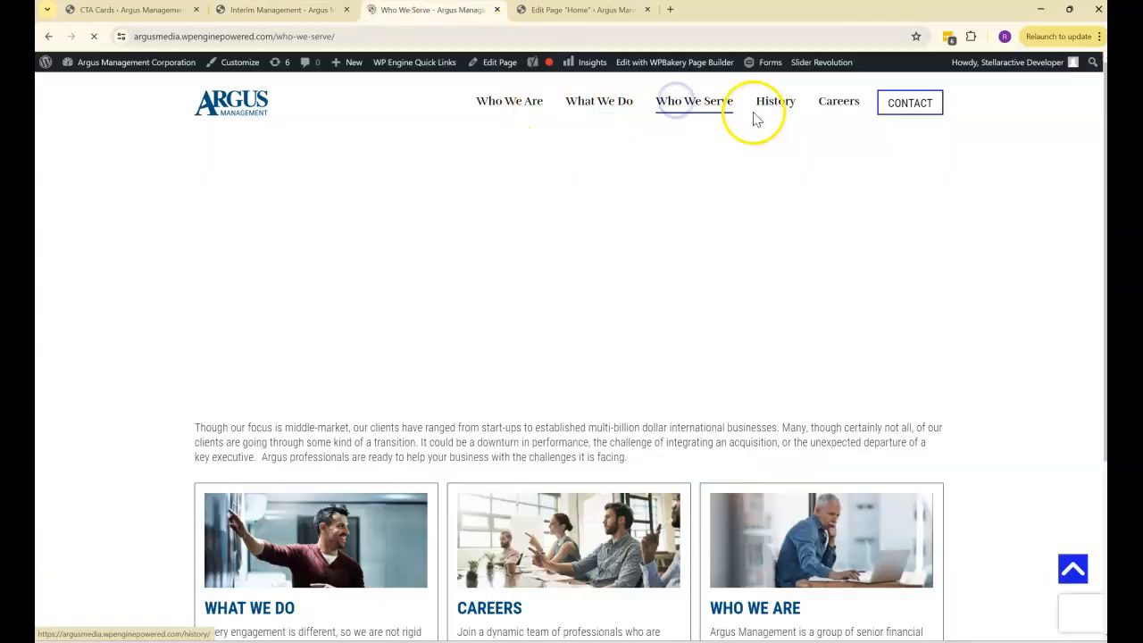
scroll(745, 134, down, 2)
scroll(755, 239, down, 1)
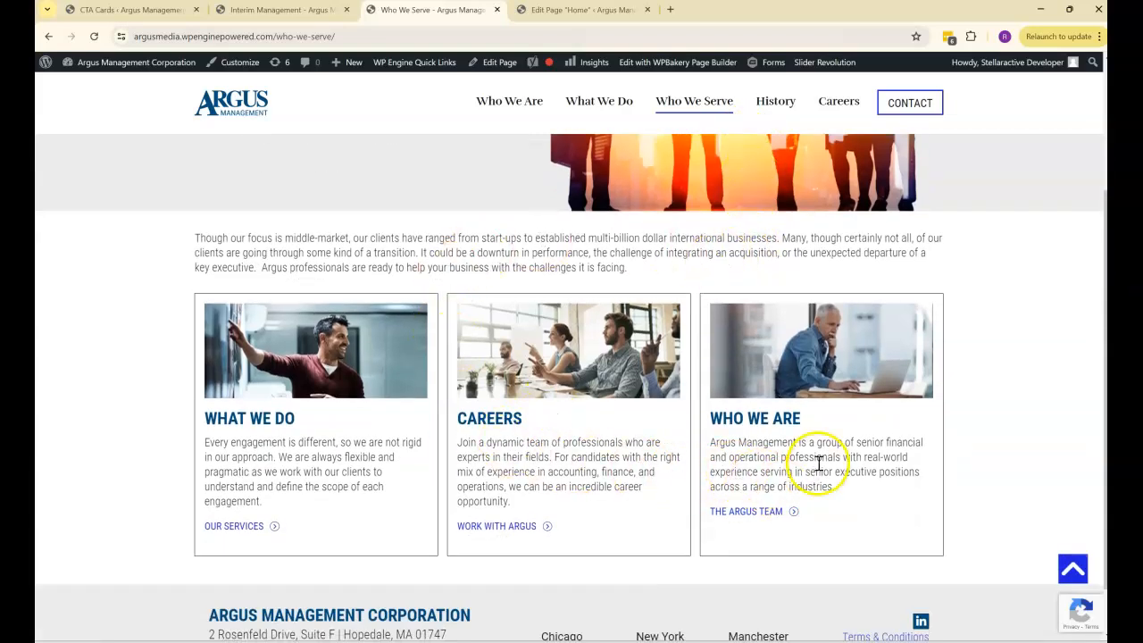
click(776, 104)
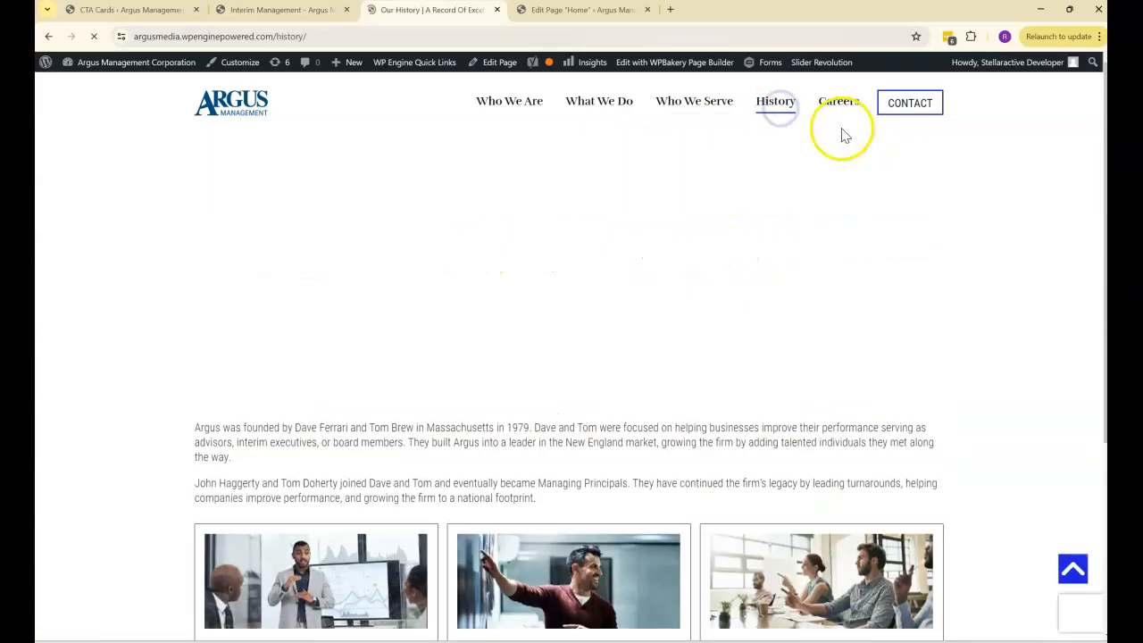
scroll(827, 157, down, 2)
scroll(825, 165, down, 1)
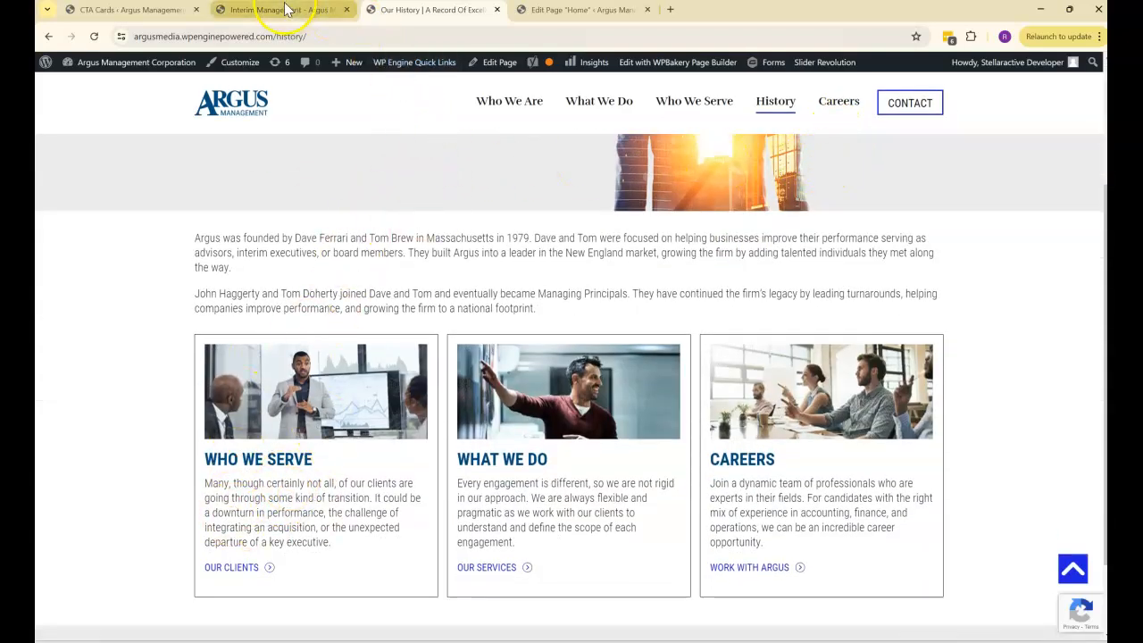
- Compare the CTA cards on the live History and home pages and close the Home page editor tab
scroll(310, 293, down, 1)
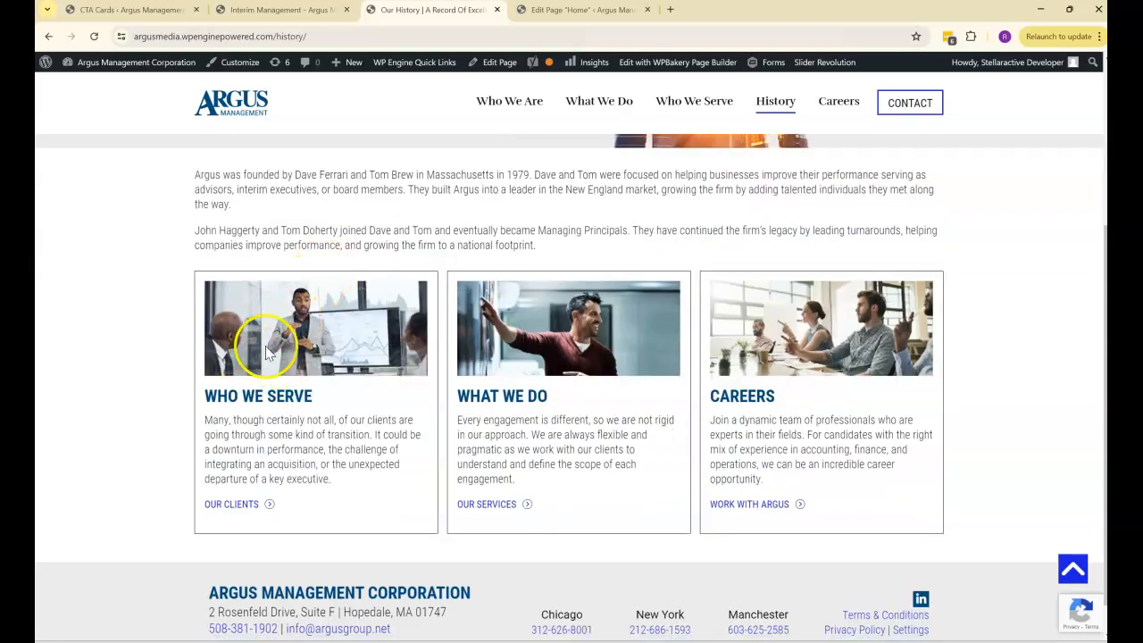
click(272, 11)
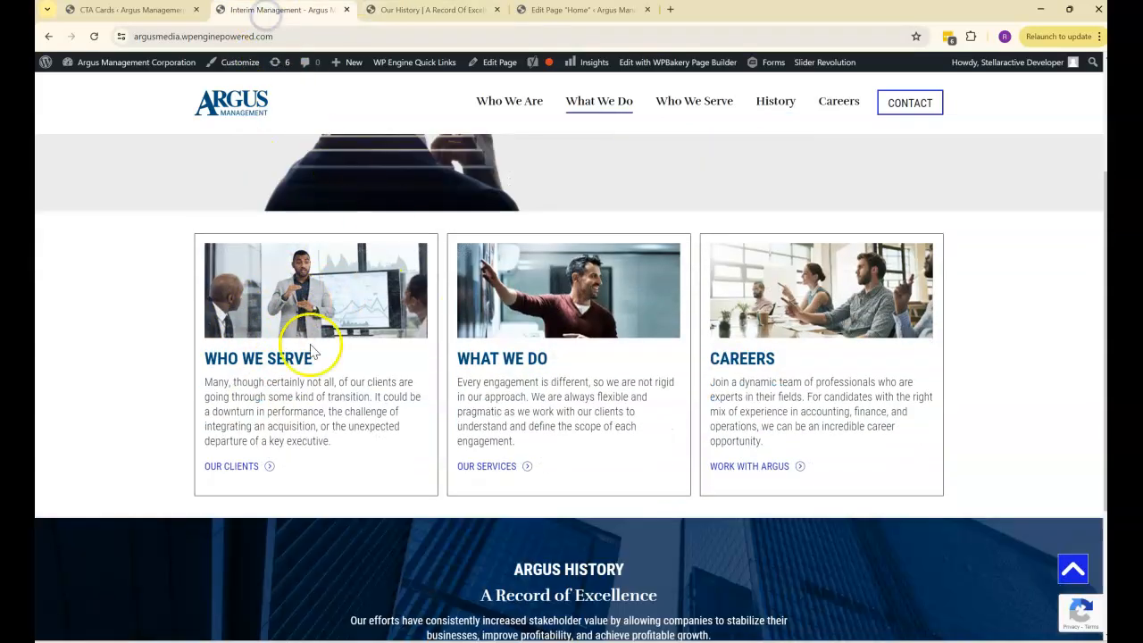
click(421, 10)
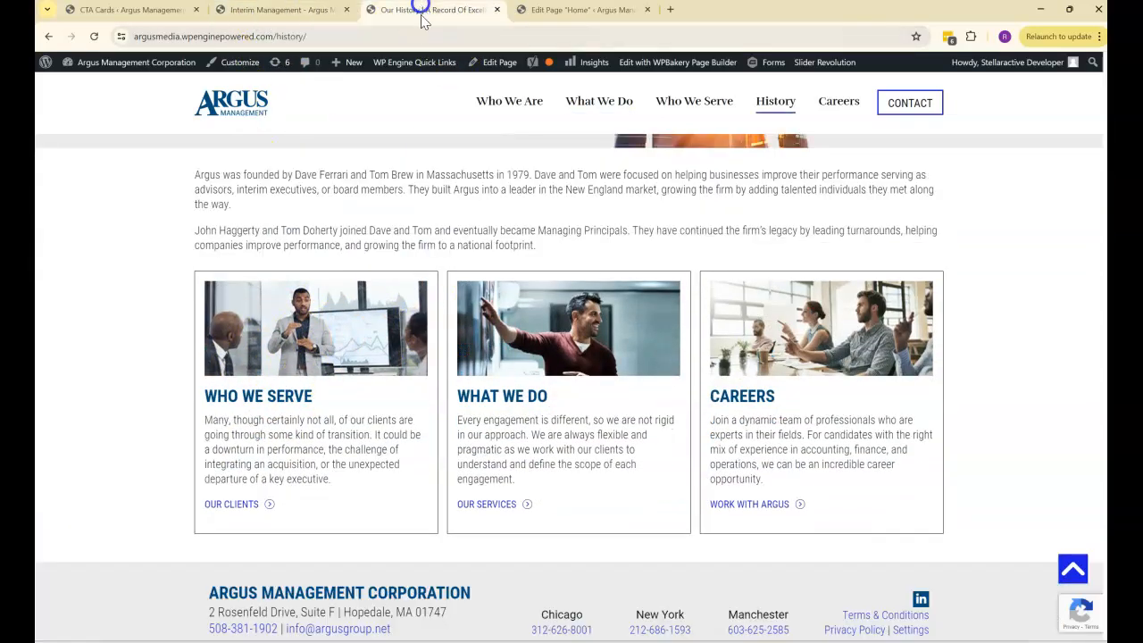
click(647, 10)
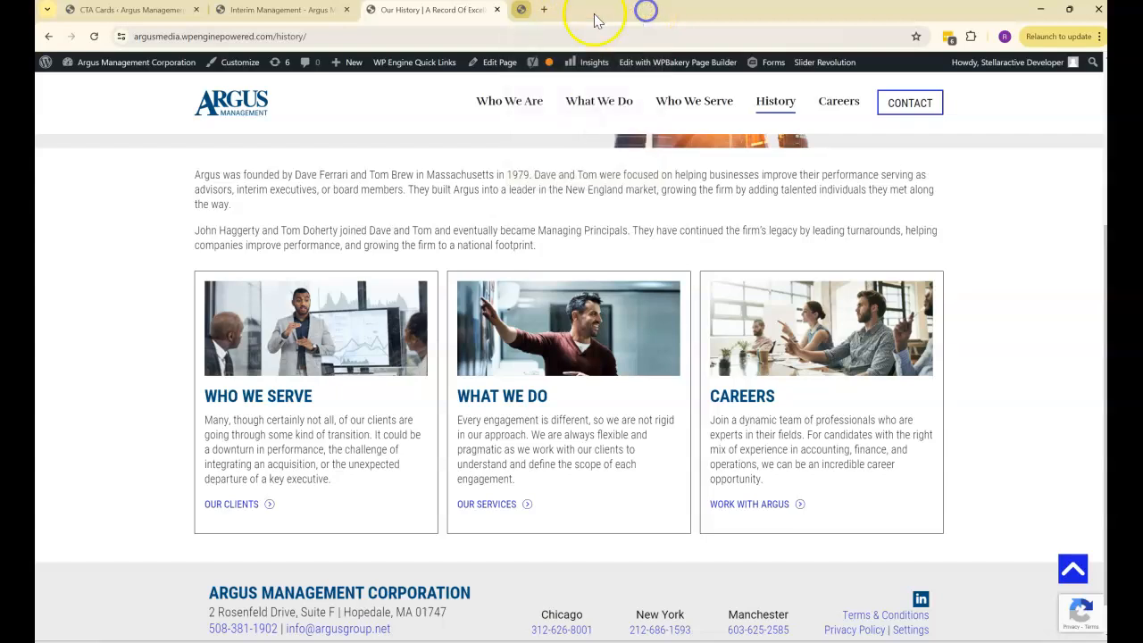
- Change "an acquisition" to "a recent acquisition" in the Who We Serve CTA card's description and update the card
click(111, 16)
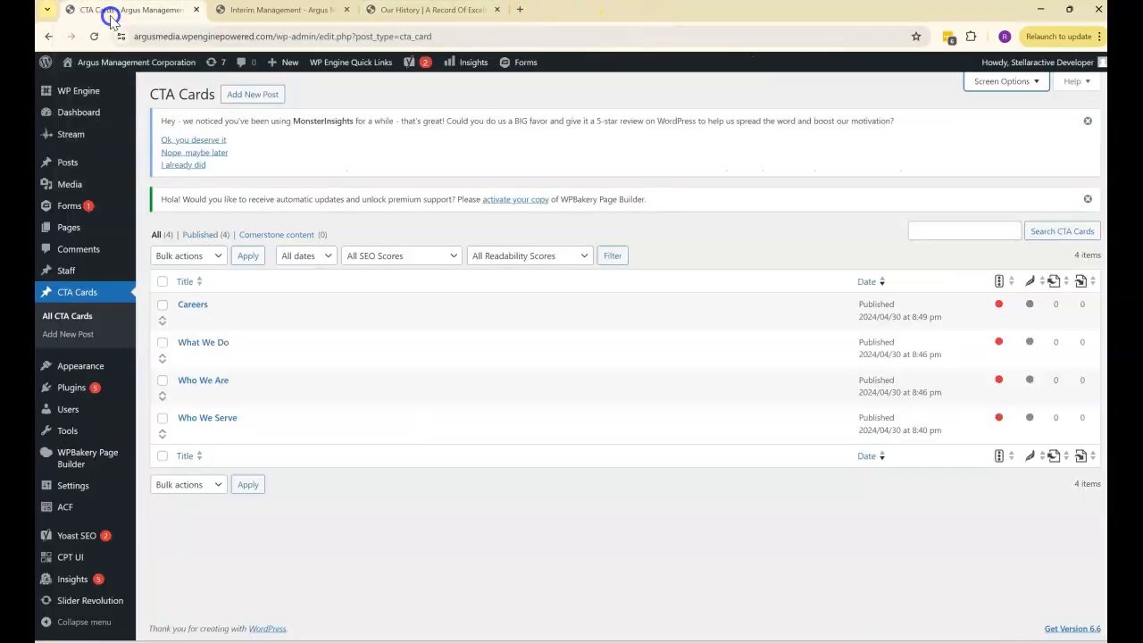
click(299, 12)
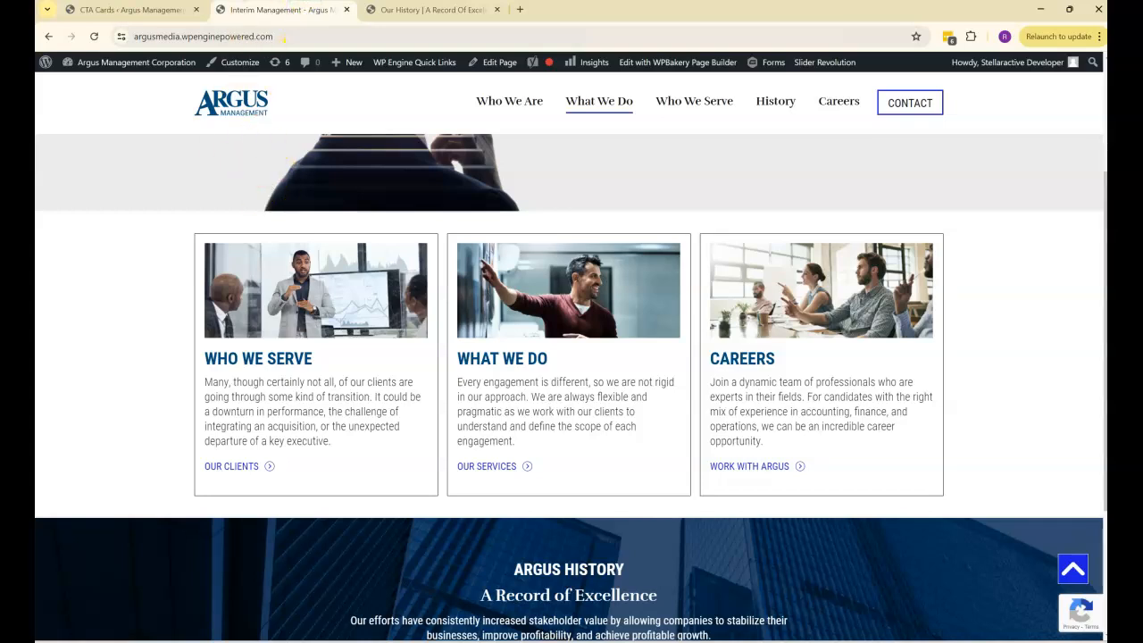
click(98, 11)
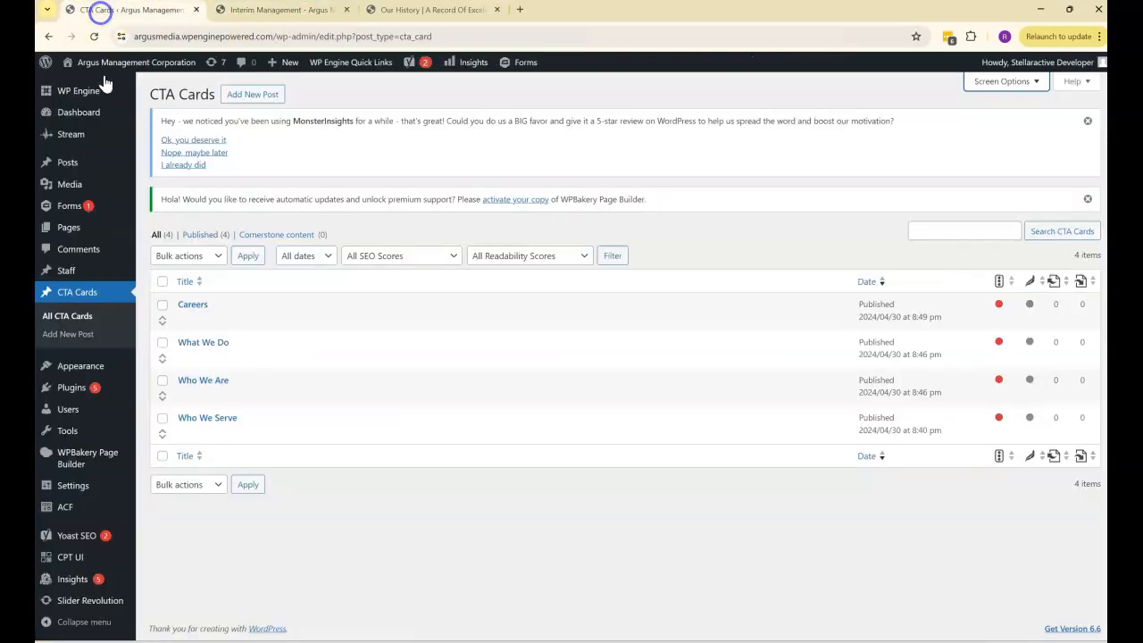
click(204, 418)
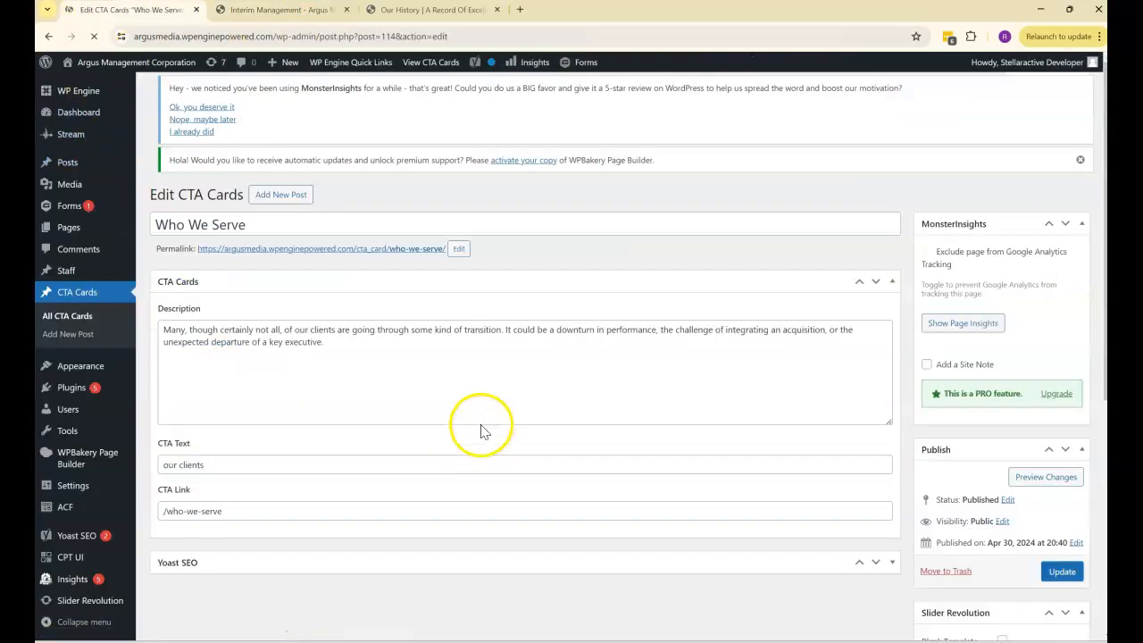
click(779, 348)
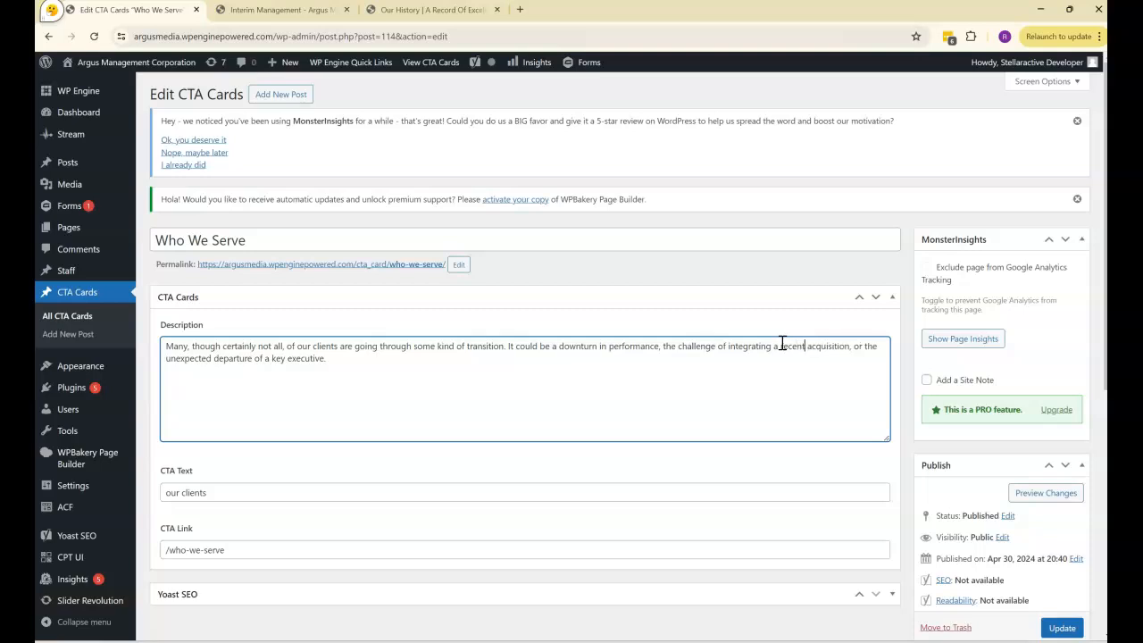
click(1059, 628)
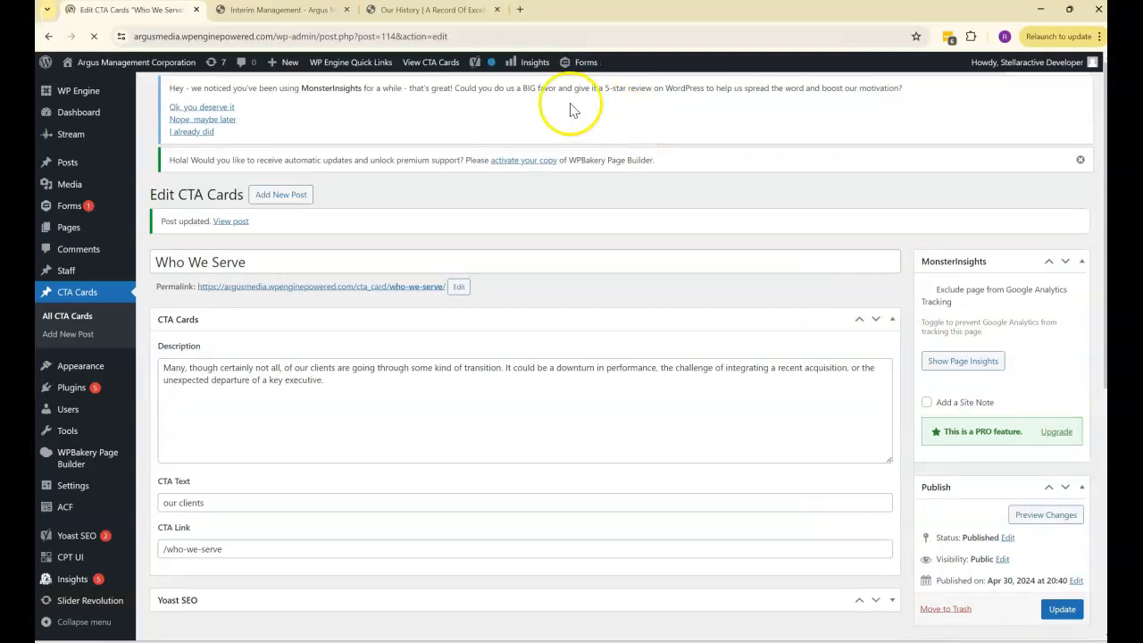
- Reload the live home and History pages and check the Who We Serve card's wording on each
click(294, 11)
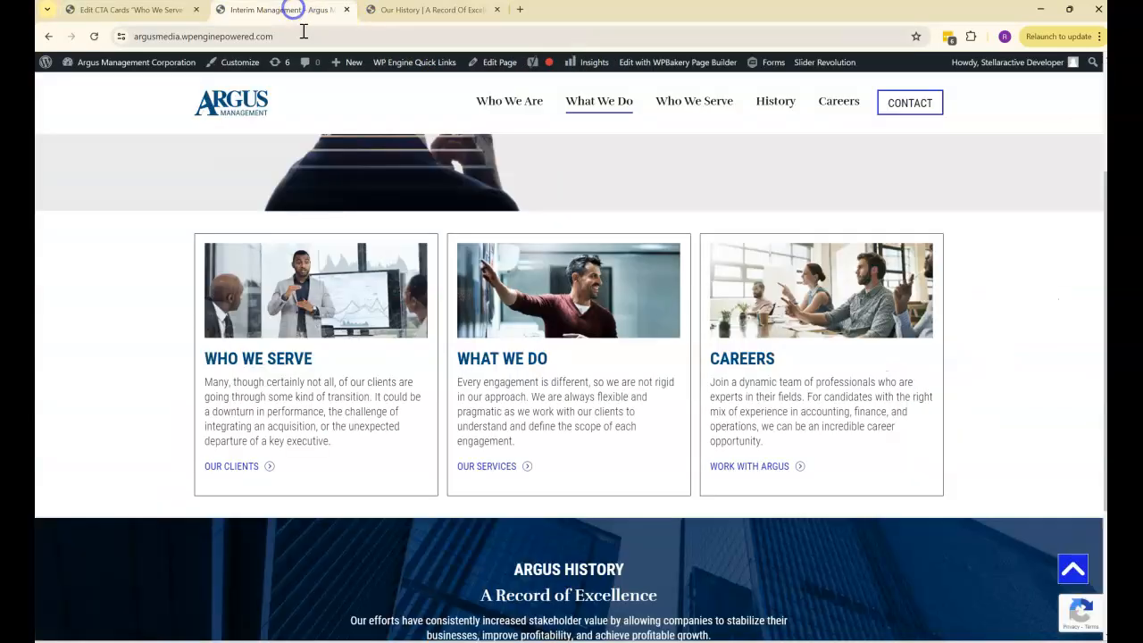
click(94, 38)
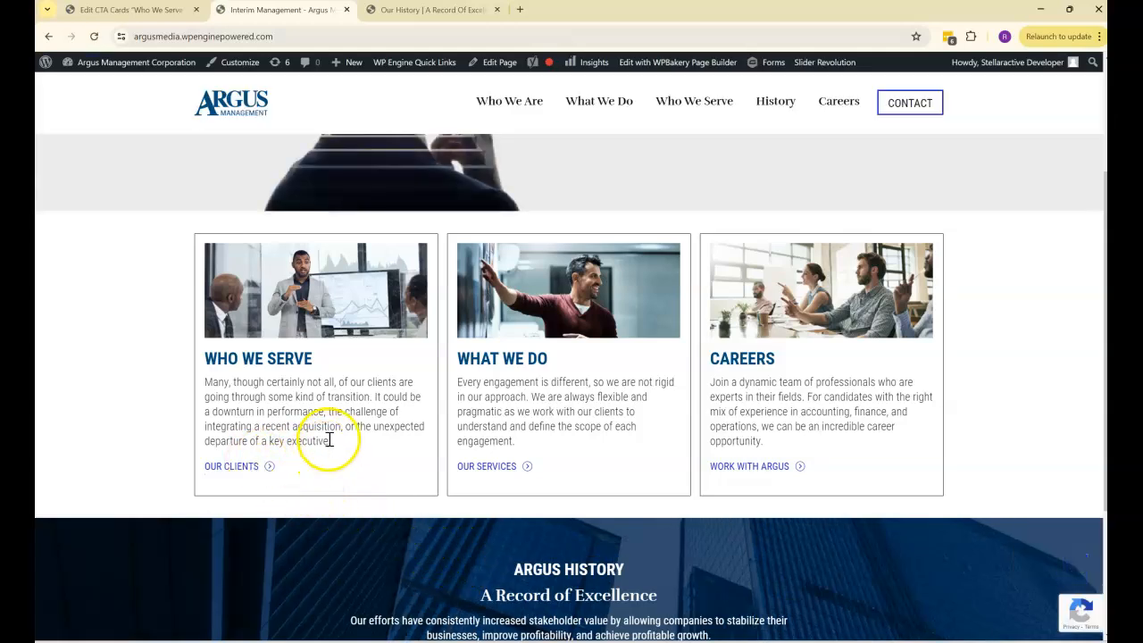
click(415, 11)
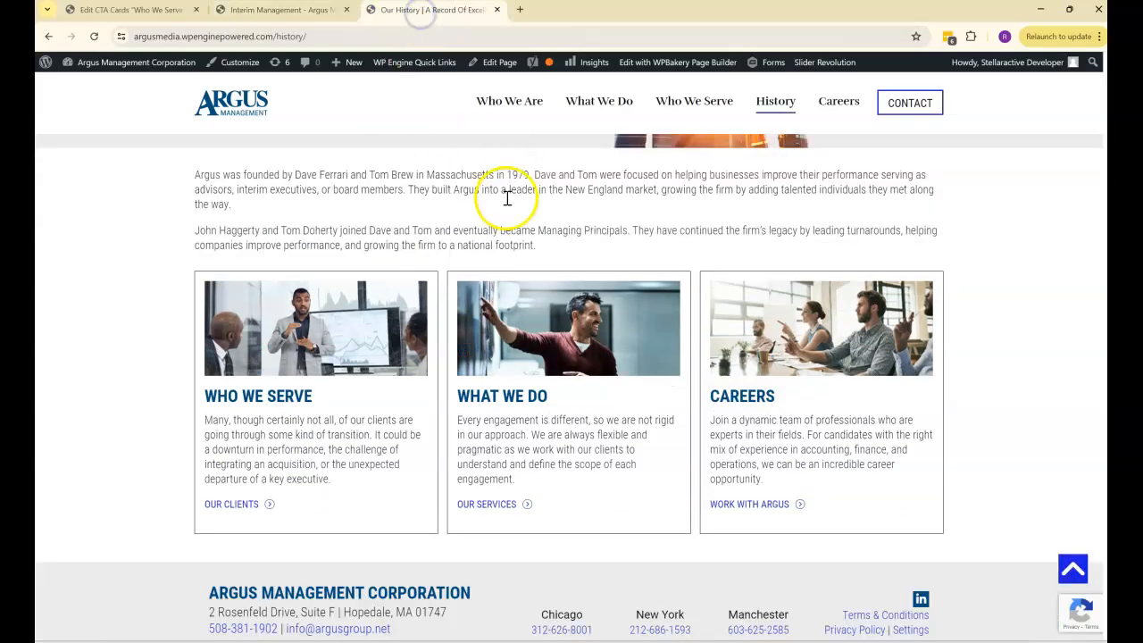
click(95, 36)
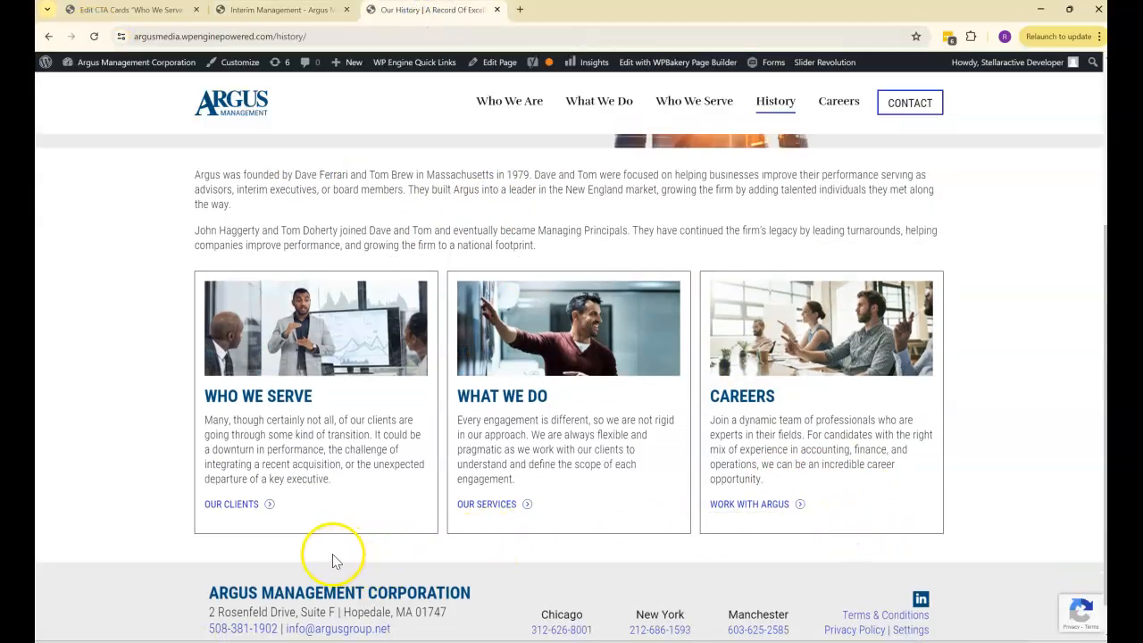
- Restore "an acquisition" in the Who We Serve CTA card's description and update the card
click(121, 10)
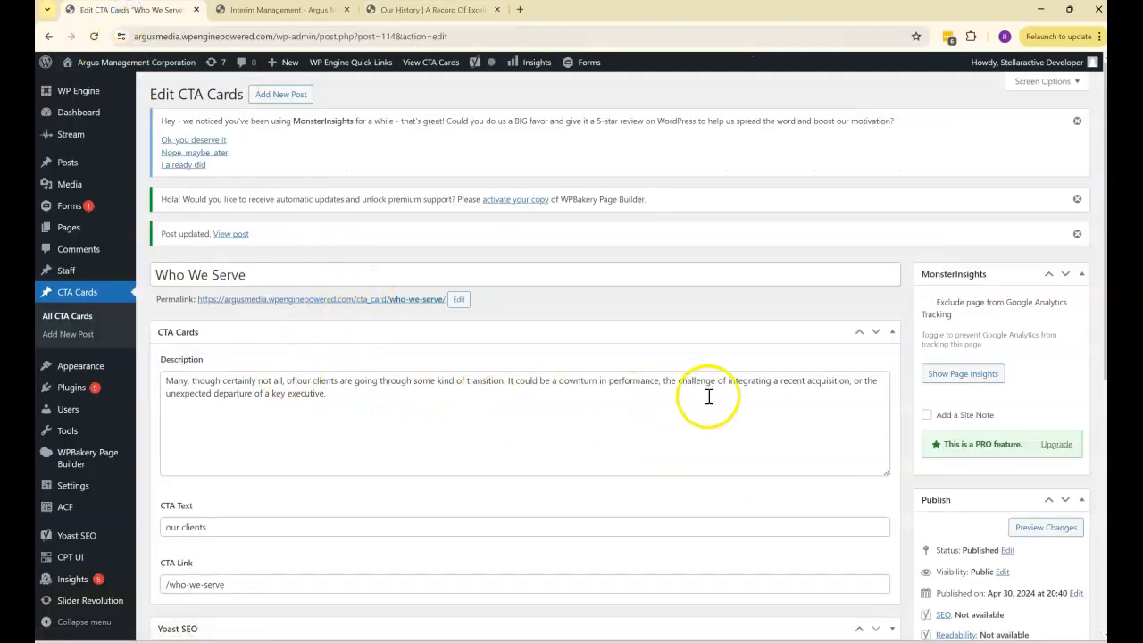
click(785, 385)
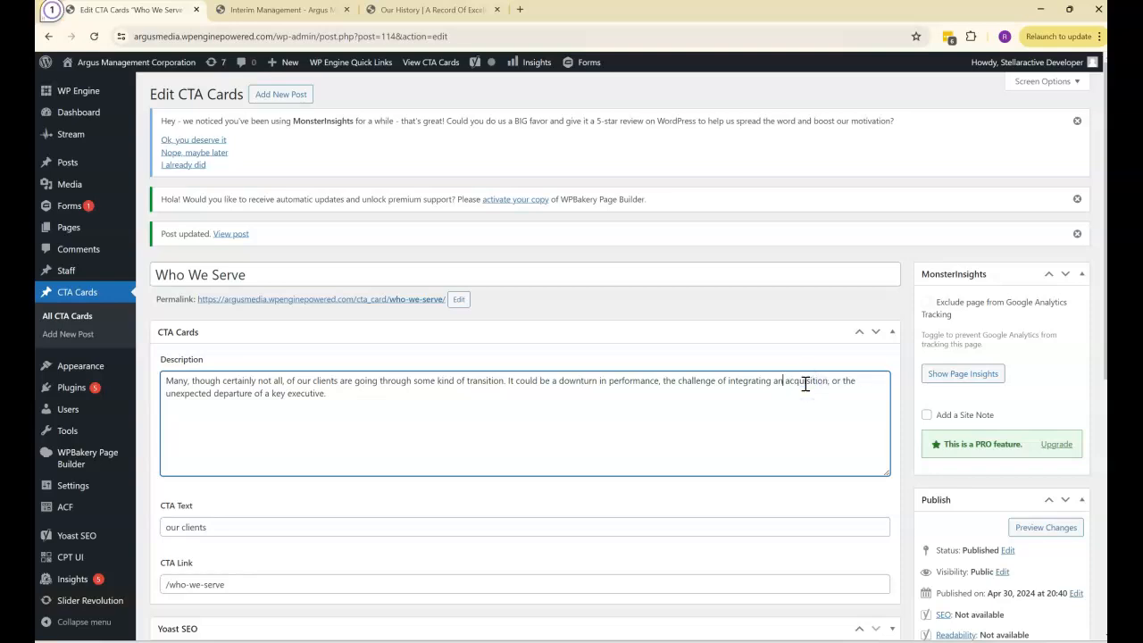
scroll(939, 421, down, 3)
click(1063, 409)
- Check the restored Who We Serve card text on the live home page and on the live History page
click(250, 10)
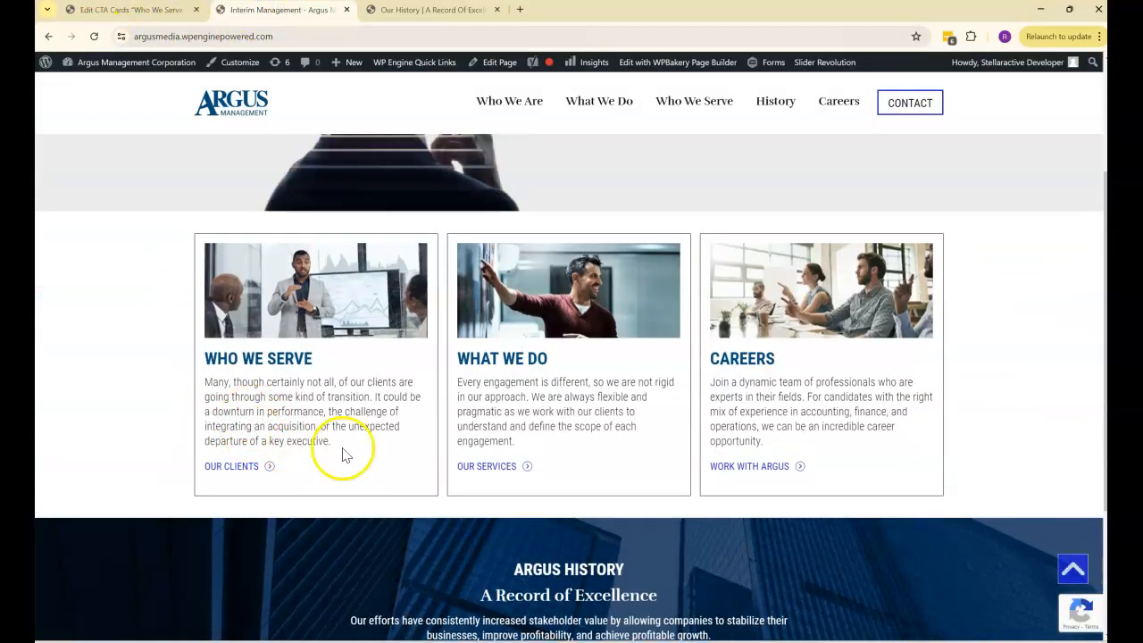
click(430, 10)
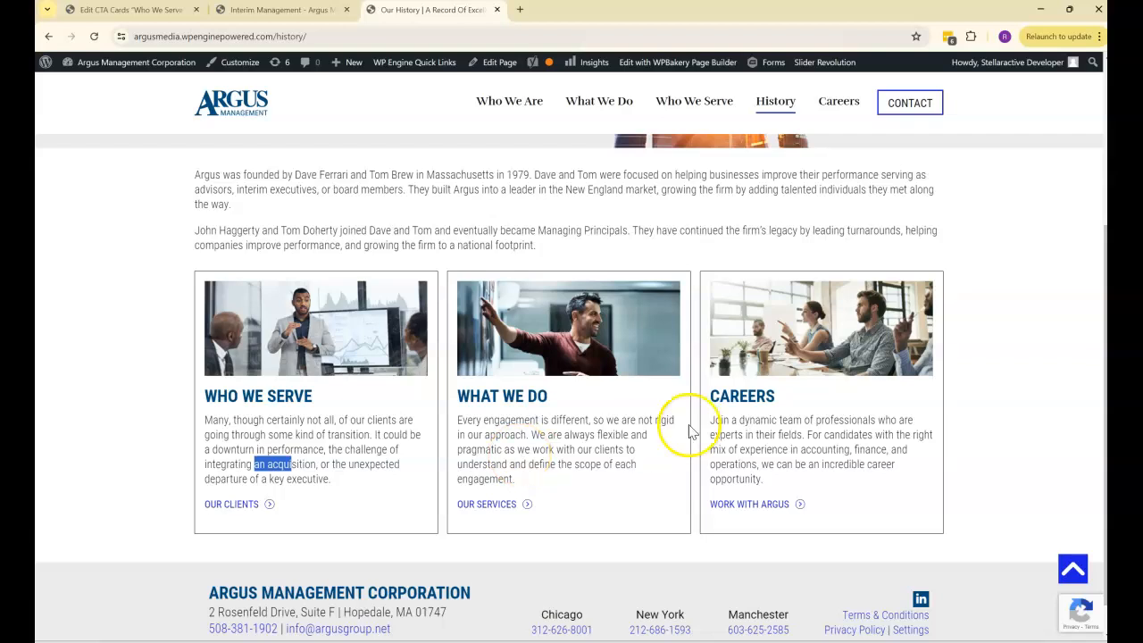
click(957, 413)
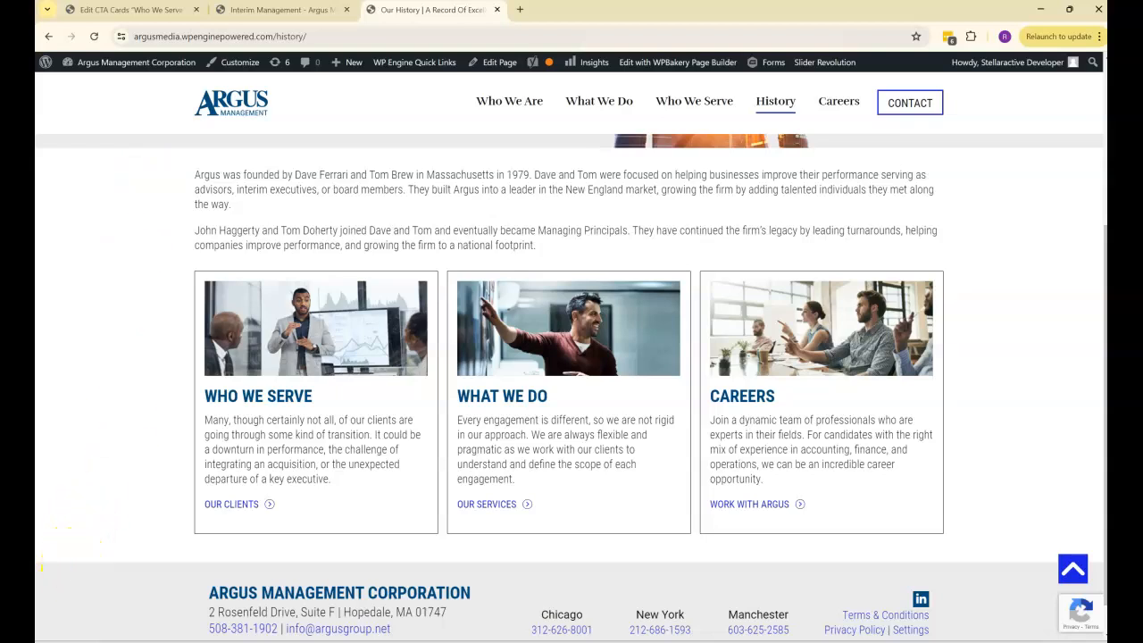
- Examine the History page's introductory paragraphs and the row of CTA cards beneath them
scroll(801, 472, up, 2)
scroll(801, 473, down, 1)
drag(537, 374, 393, 304)
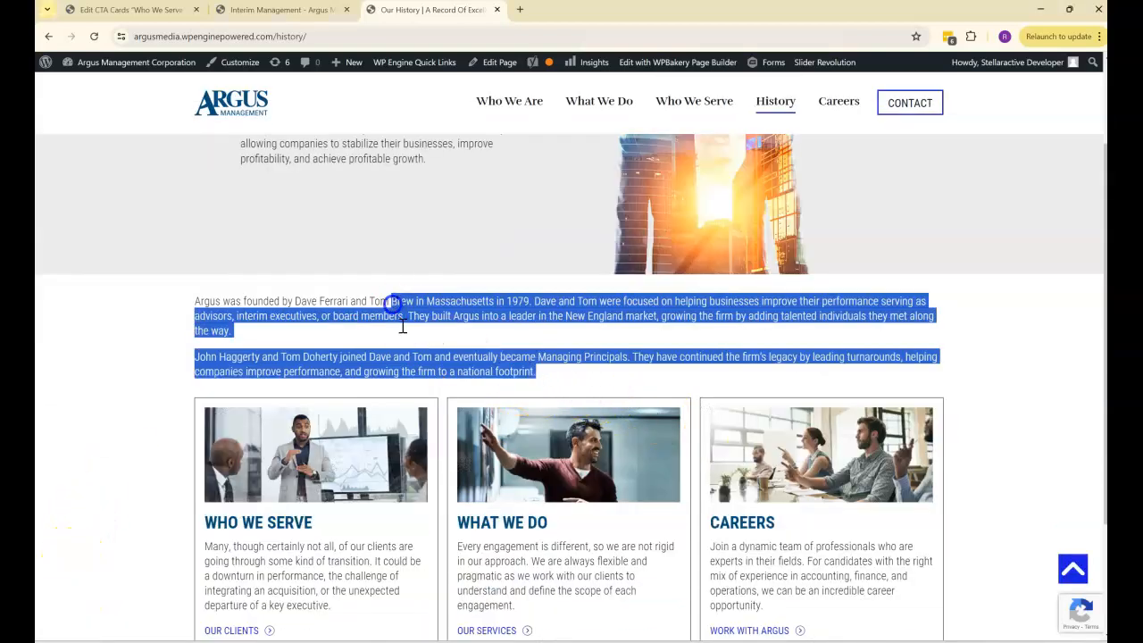
scroll(566, 485, down, 1)
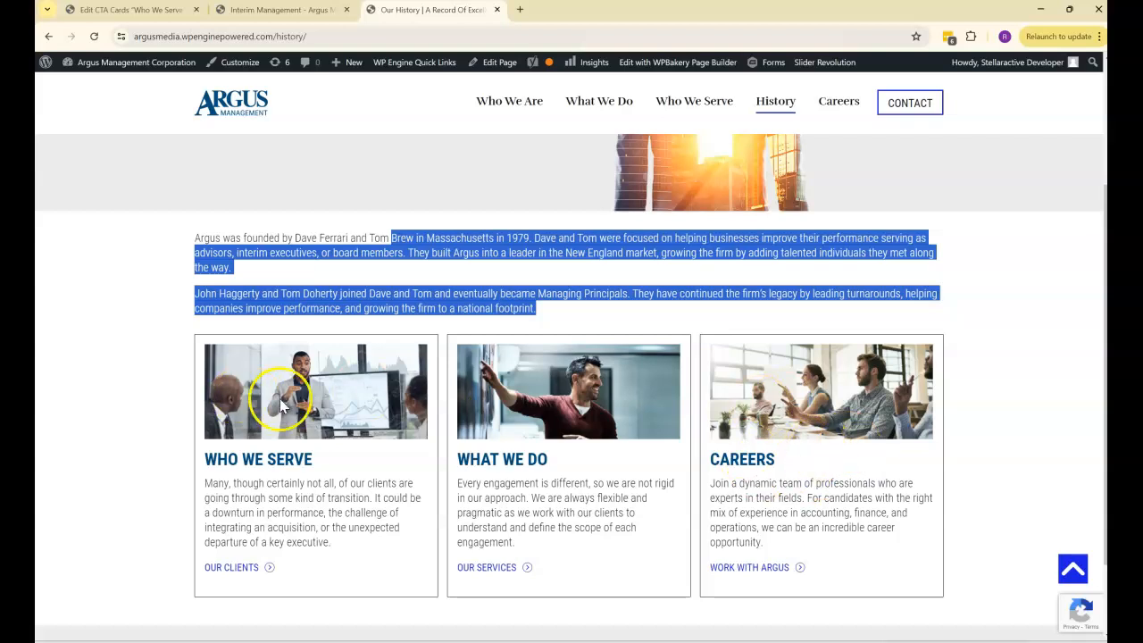
scroll(599, 403, down, 2)
scroll(616, 268, up, 4)
- Open the live Careers page and examine the Experienced Professionals banner's headings, text and Who We Are link
click(836, 101)
scroll(847, 350, down, 3)
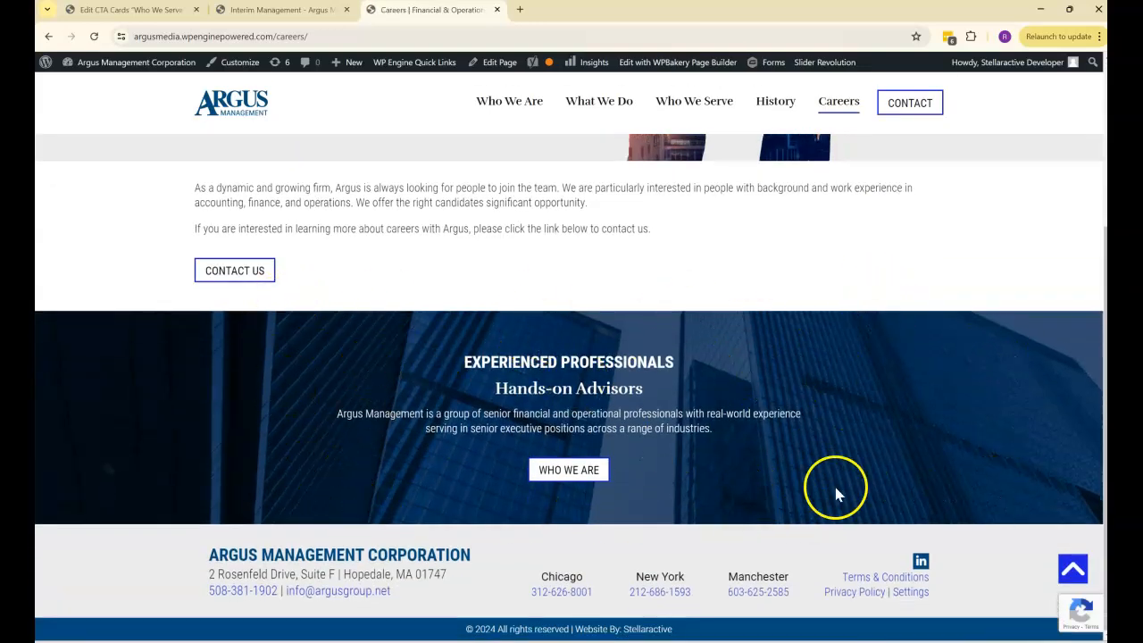
drag(533, 359, 628, 360)
drag(553, 389, 630, 395)
drag(666, 428, 543, 429)
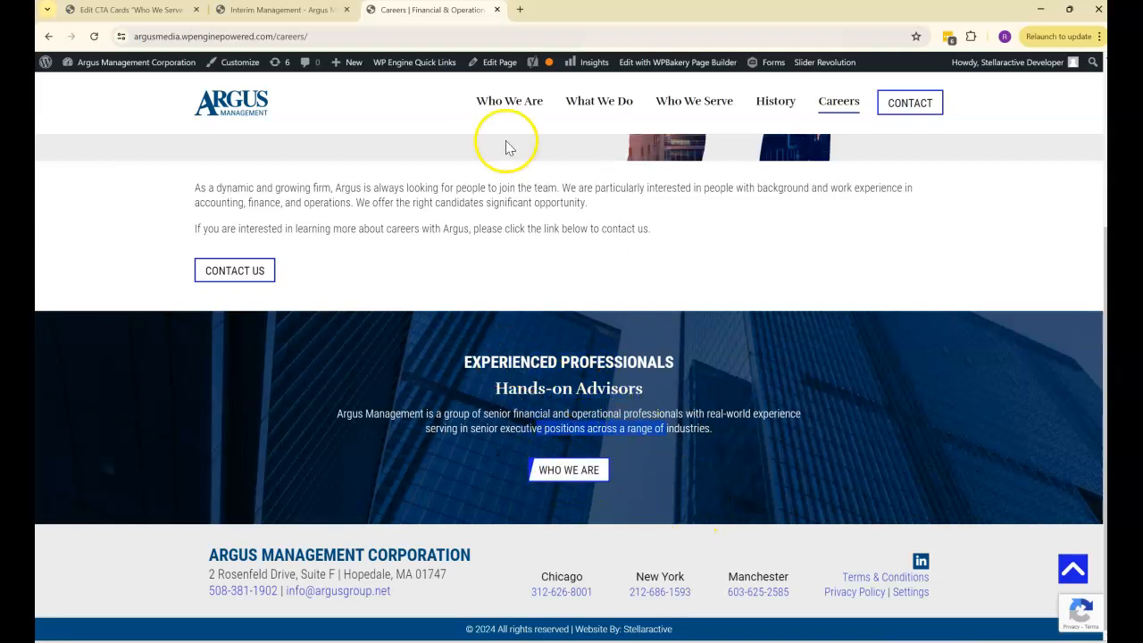
click(790, 272)
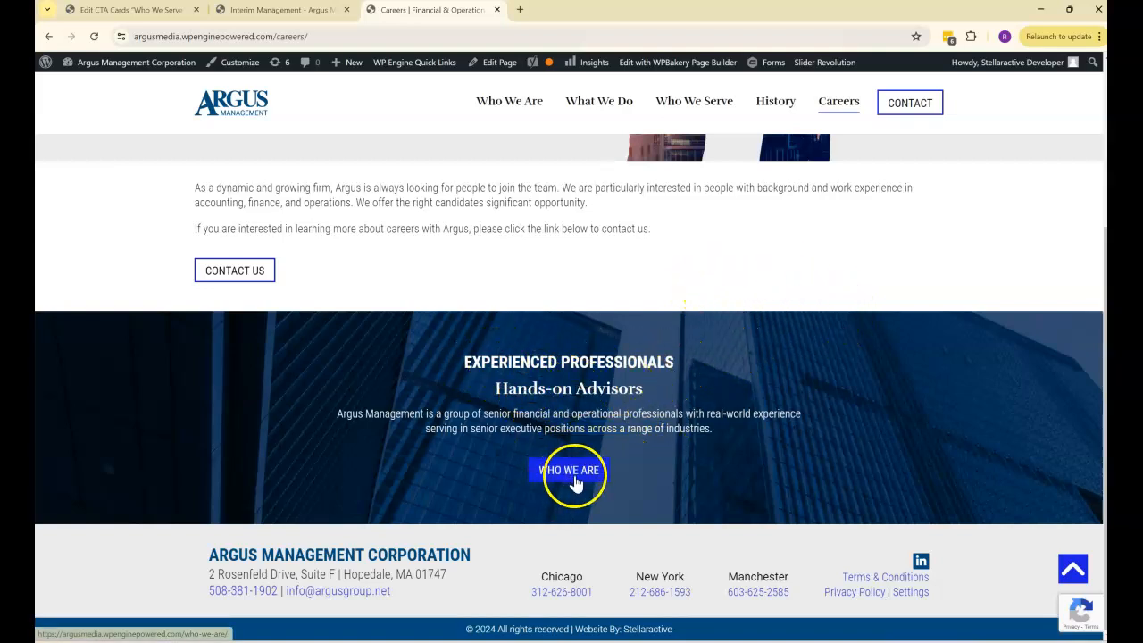
- Open the live home page from the site logo in a new browser tab and examine its Argus History banner
scroll(581, 304, up, 2)
right_click(238, 119)
click(293, 123)
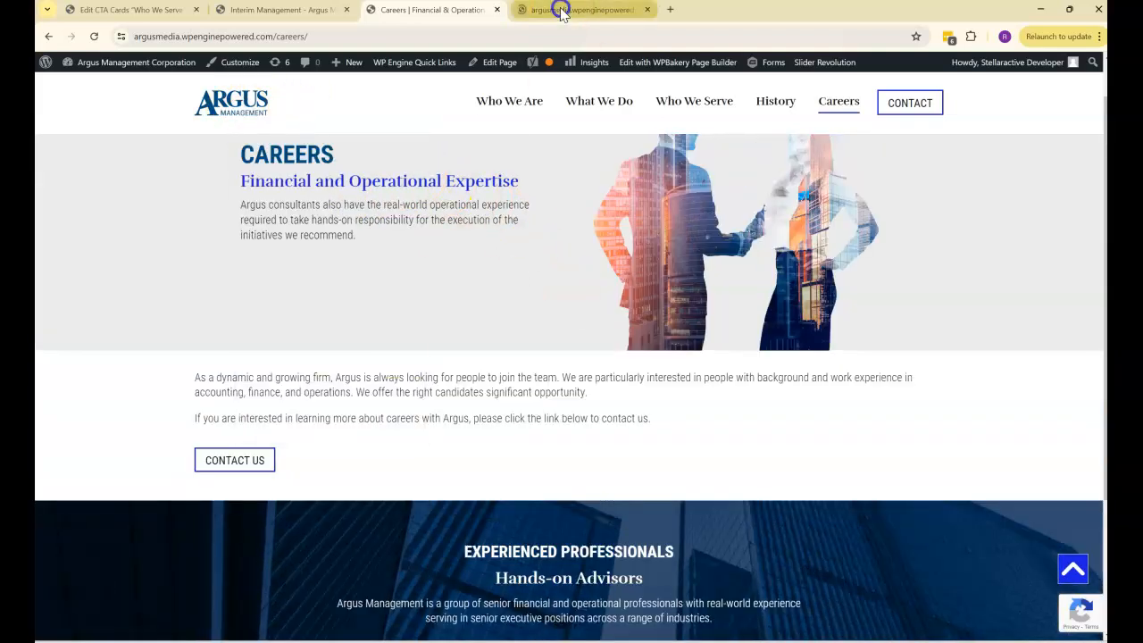
click(560, 10)
scroll(893, 380, down, 5)
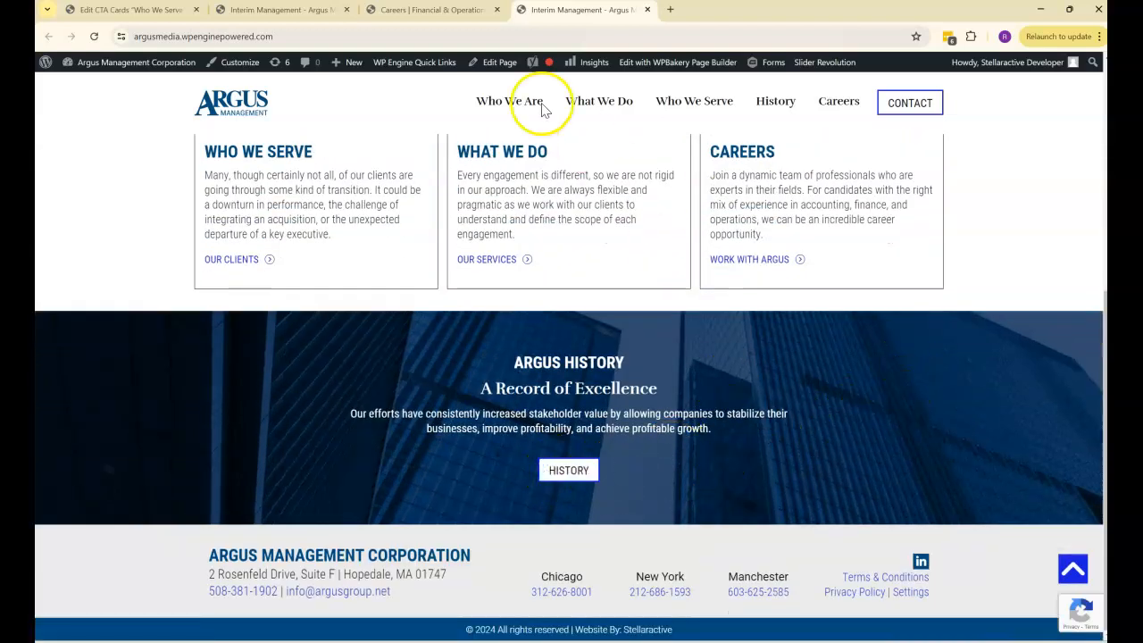
- Look over the live Careers and home pages once more and close both home page tabs, keeping Careers open
click(416, 10)
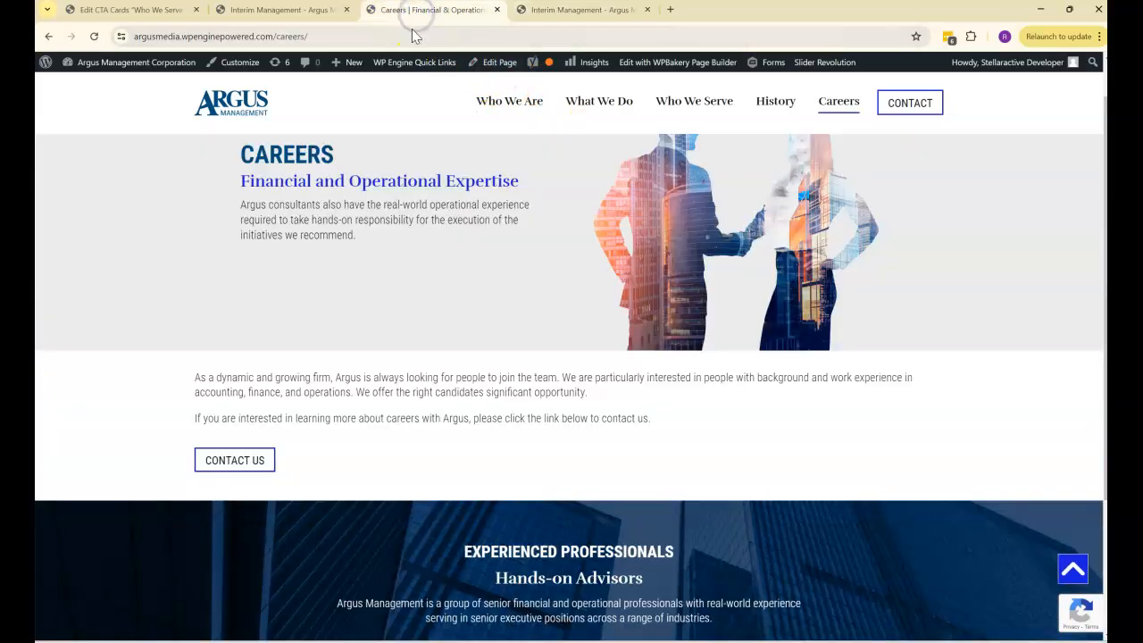
click(290, 12)
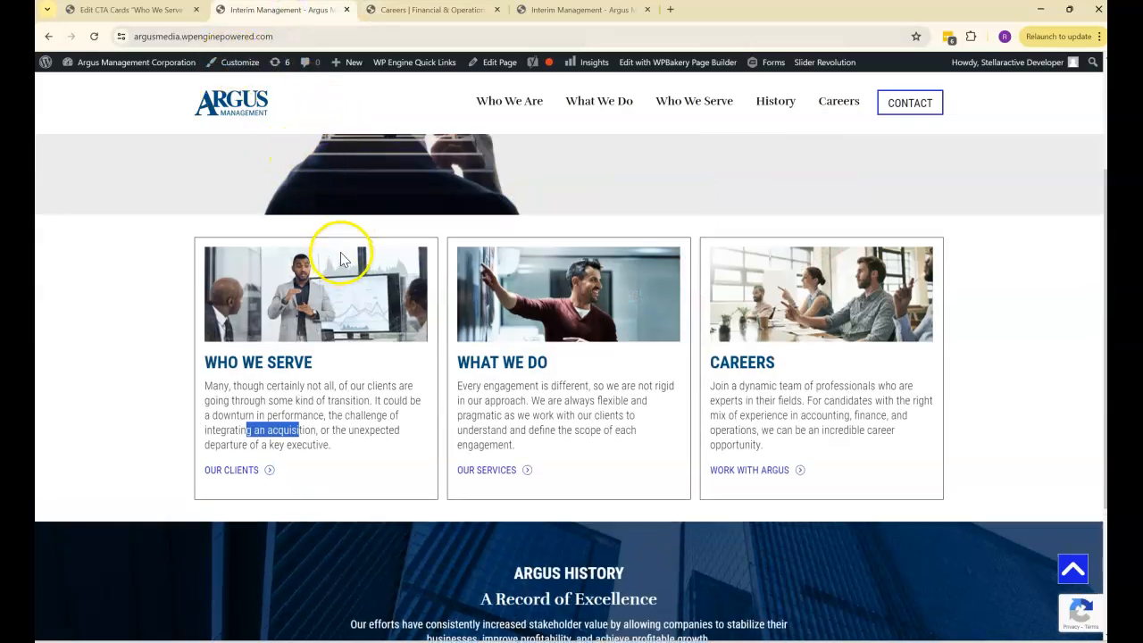
scroll(345, 248, up, 3)
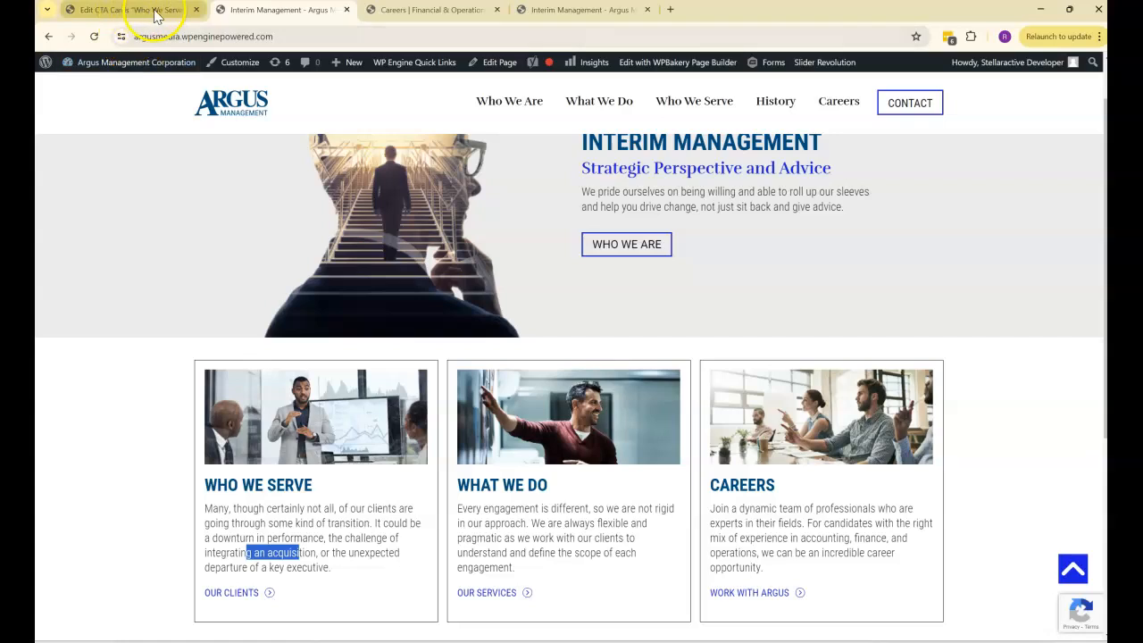
click(414, 19)
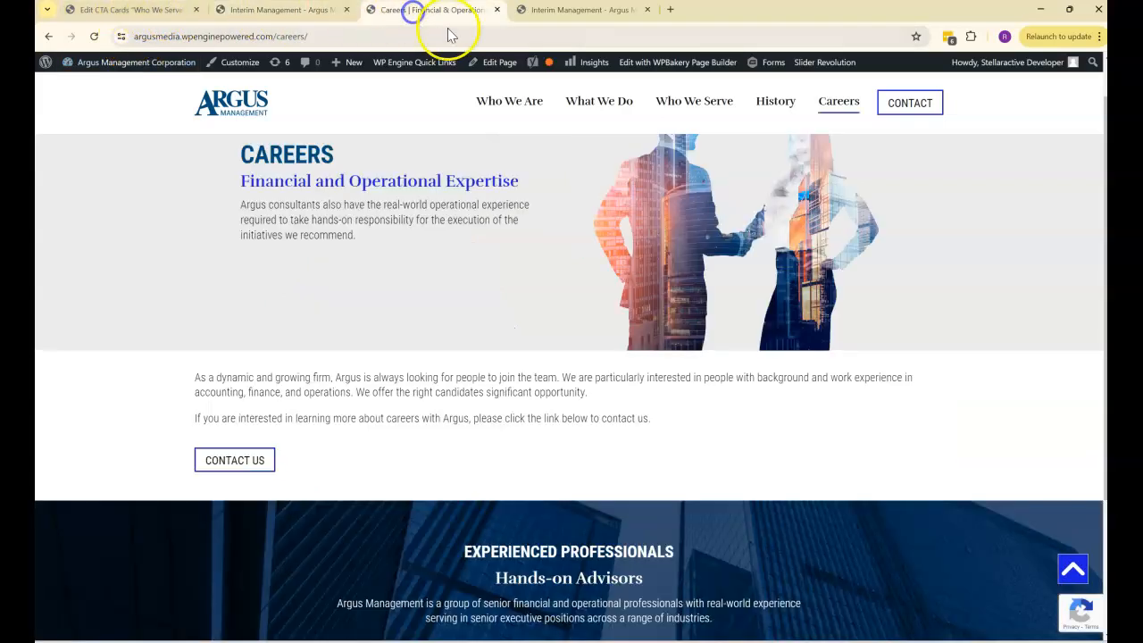
click(650, 10)
click(349, 18)
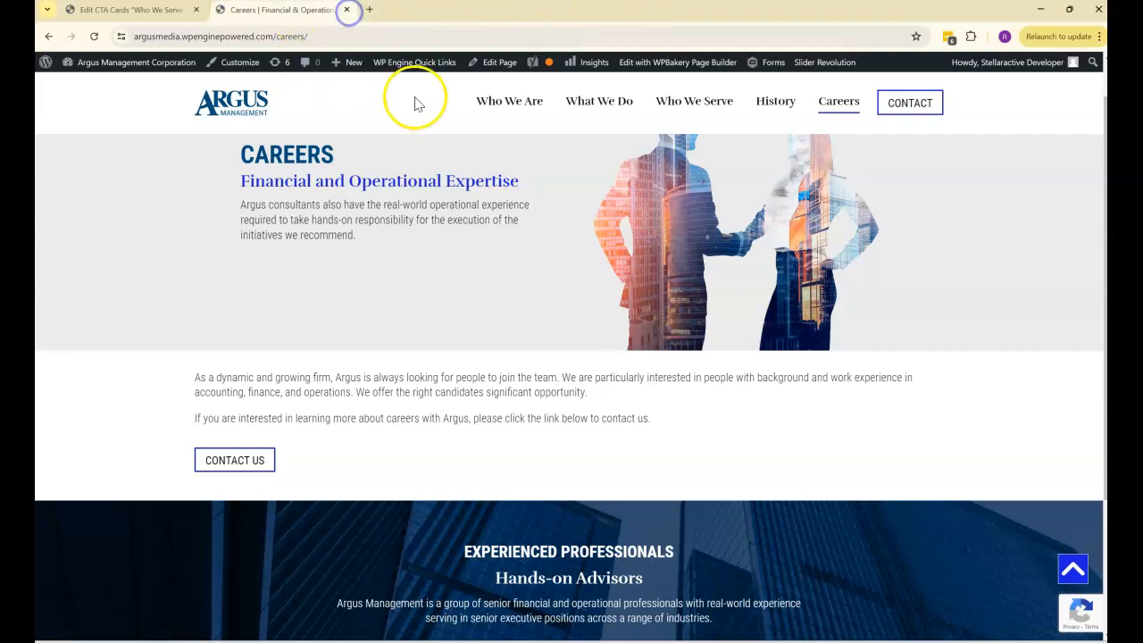
- Open the Careers page for editing in a new first-position browser tab, replacing the Who We Serve card editor tab
right_click(497, 63)
click(522, 78)
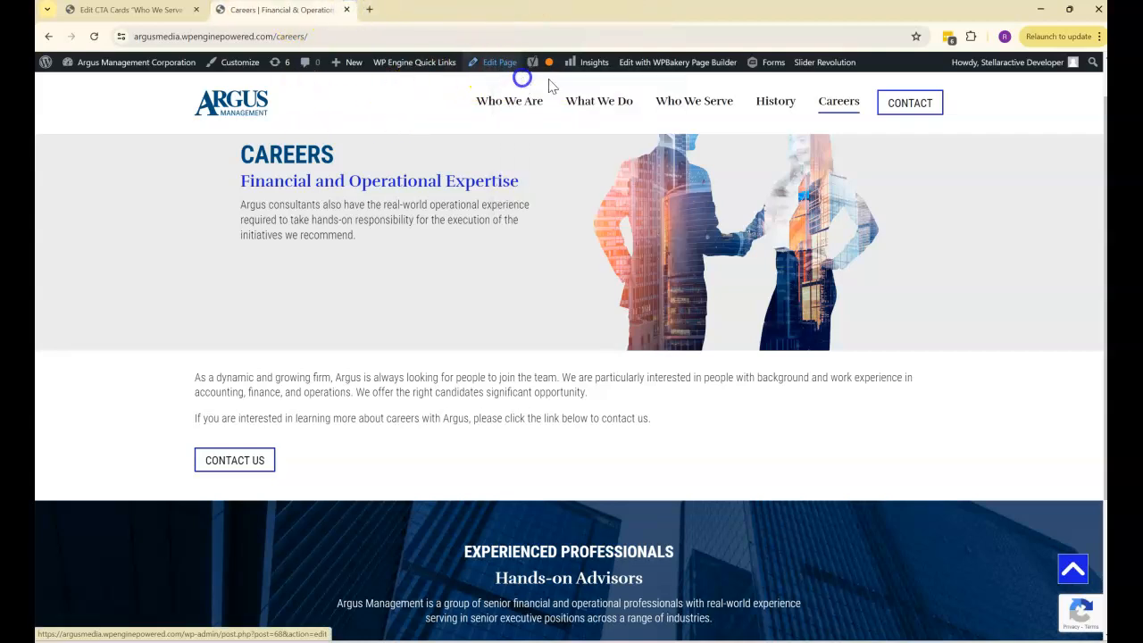
click(196, 10)
click(273, 8)
drag(296, 11, 127, 10)
- Compare the Experienced Professionals row in the Careers page editor with the banner on the live Careers page
scroll(345, 225, down, 5)
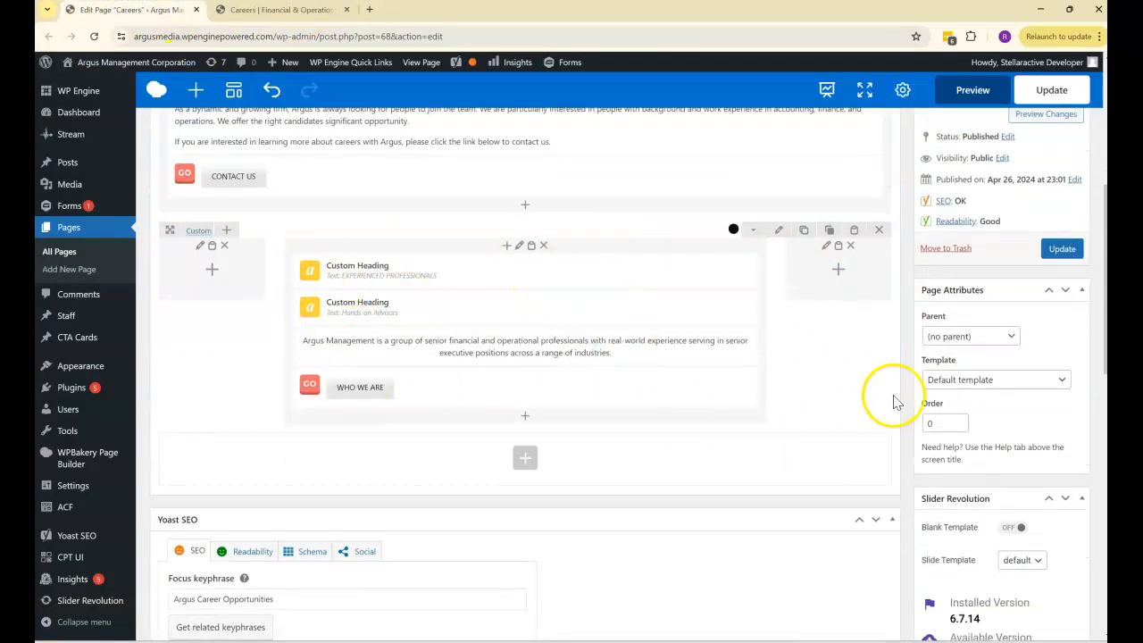
click(272, 10)
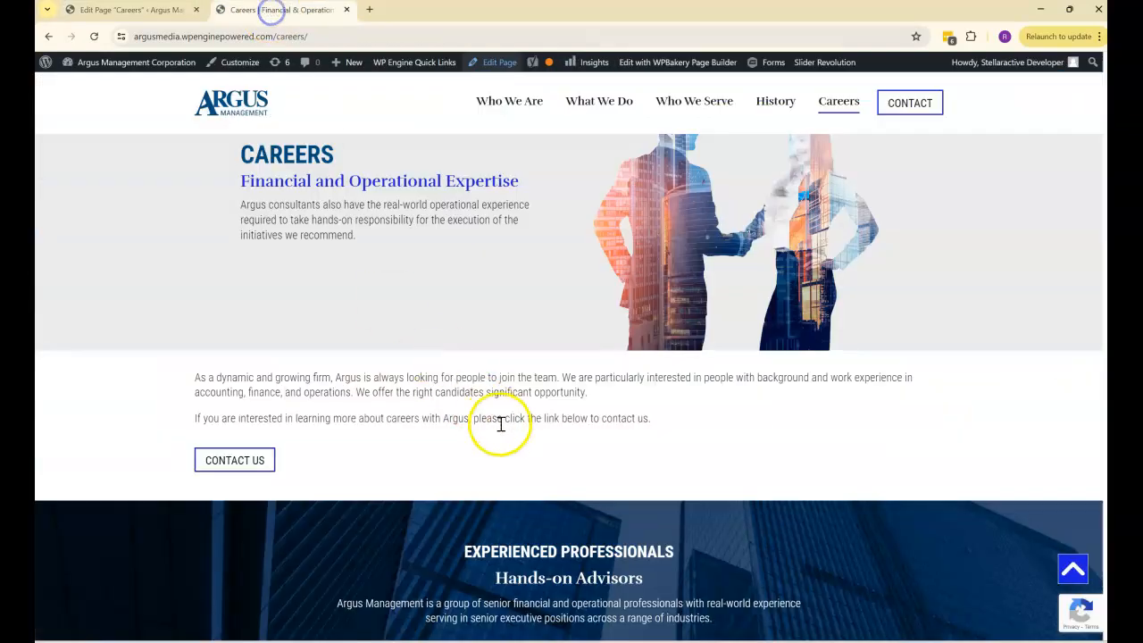
scroll(503, 421, down, 2)
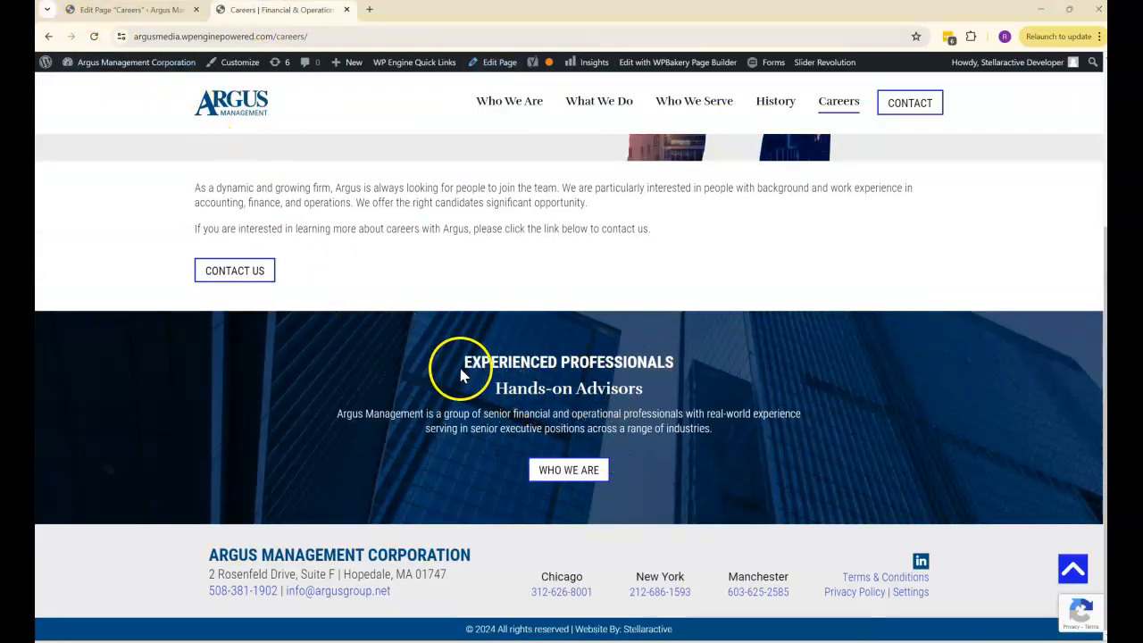
- Try adding a second Experienced Professionals row from the templates at the end of the Careers page, and delete the duplicate
click(139, 9)
scroll(384, 295, down, 1)
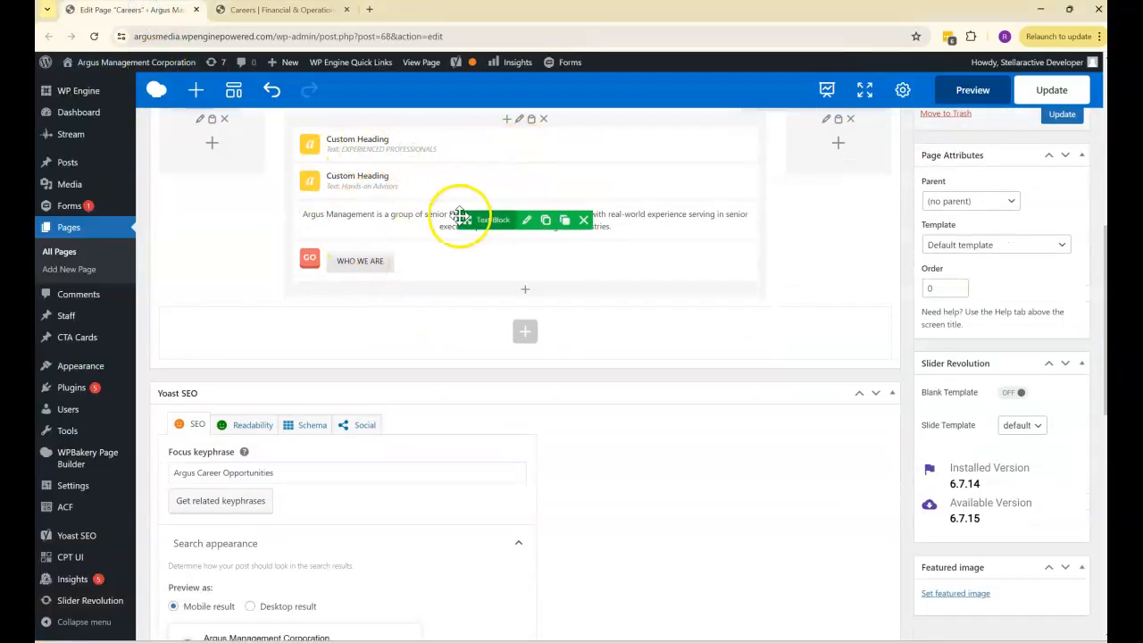
scroll(616, 386, up, 1)
scroll(616, 385, up, 1)
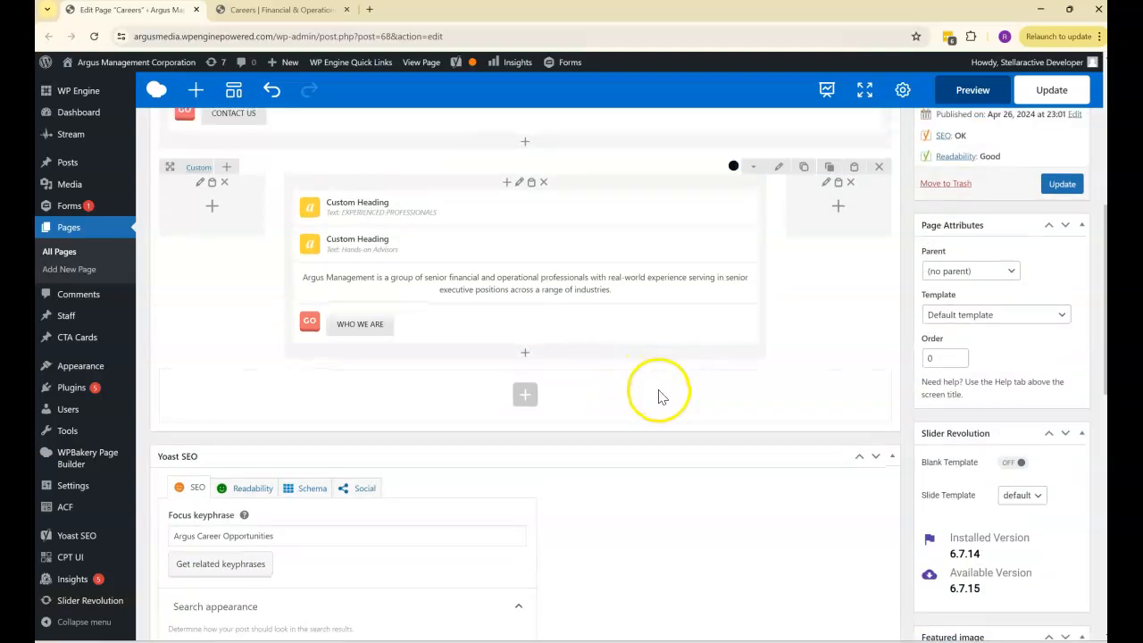
click(234, 92)
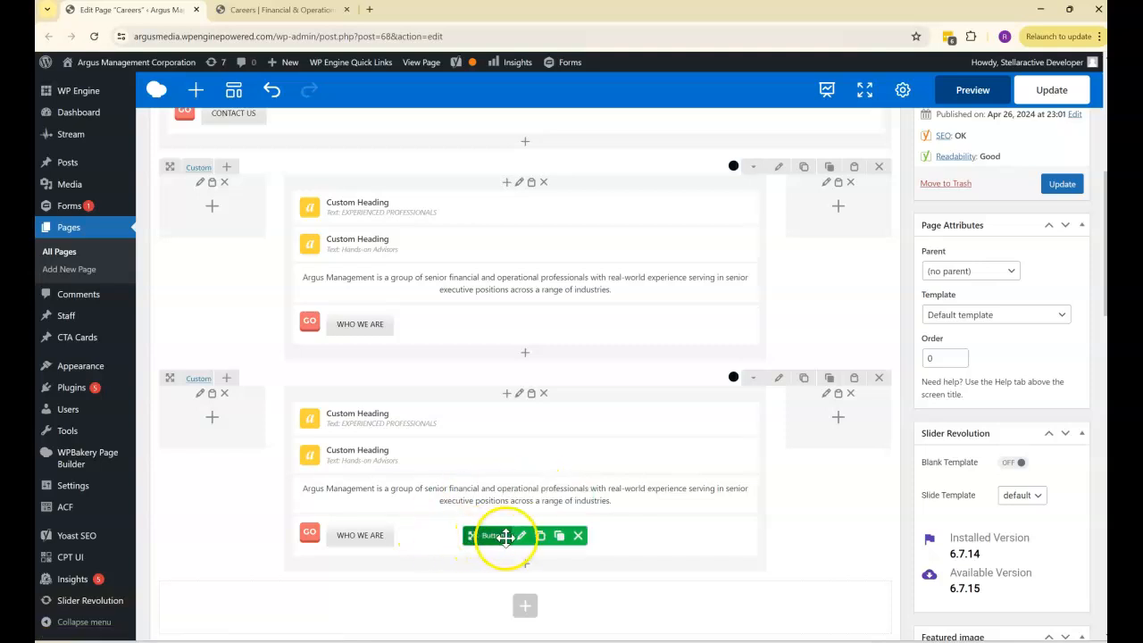
click(879, 378)
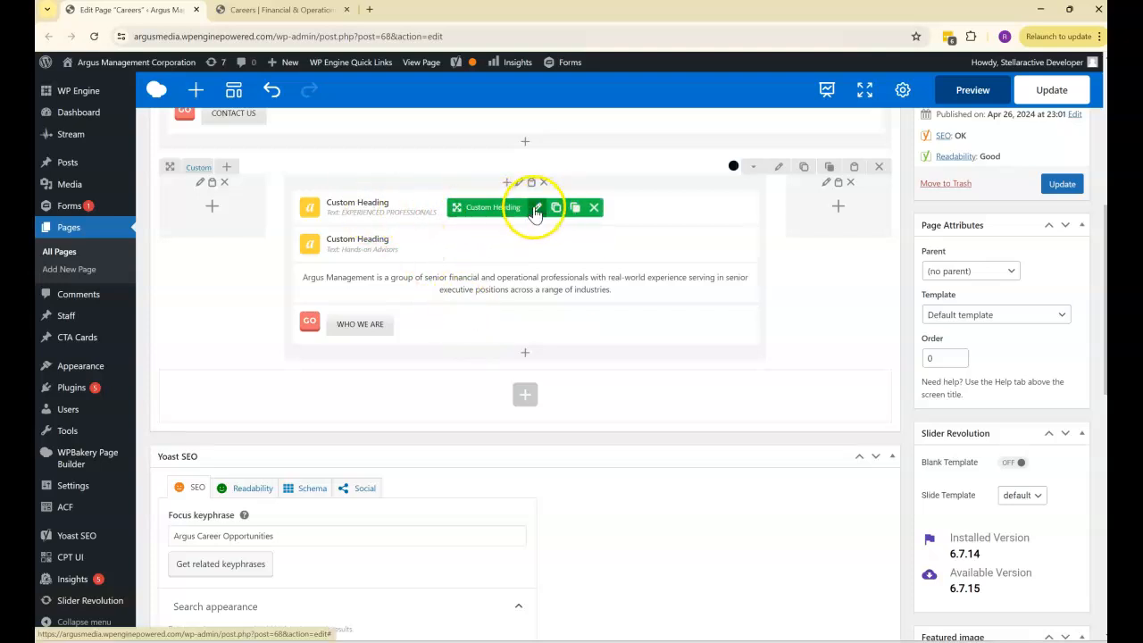
- Inspect the text settings of the Experienced Professionals and Hands-on Advisors headings in turn, closing each without saving
click(537, 209)
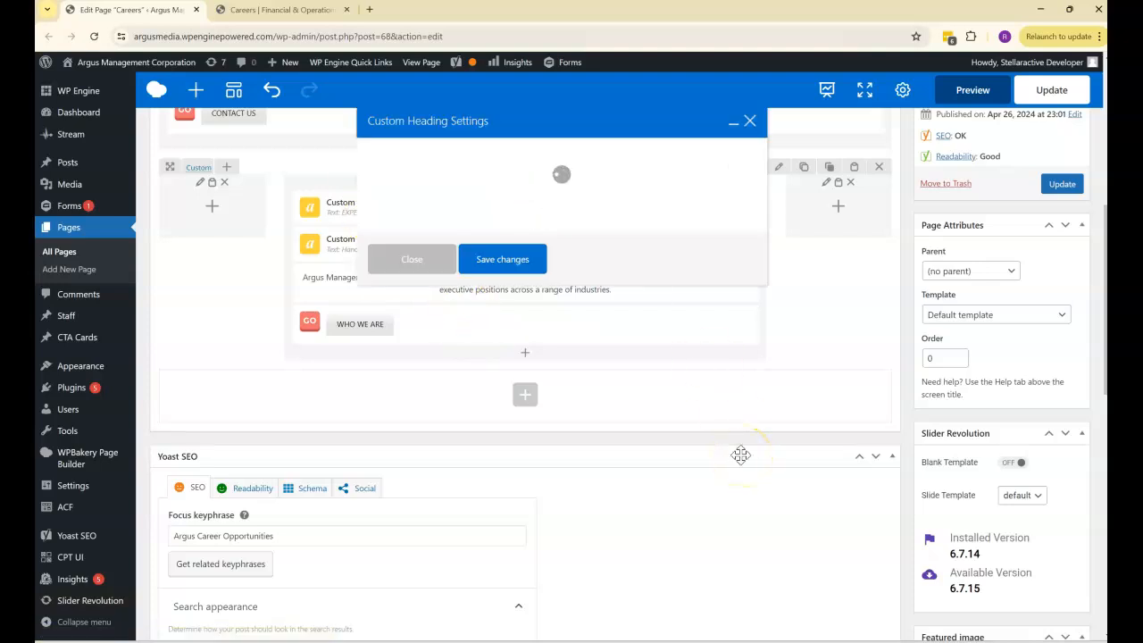
drag(507, 262, 282, 260)
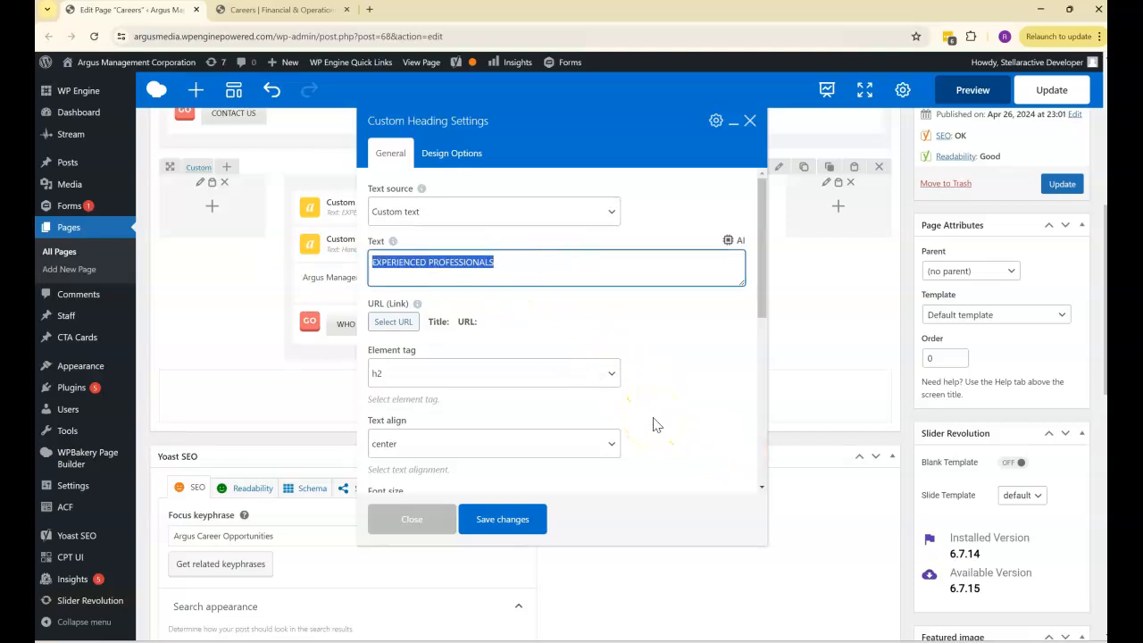
click(749, 120)
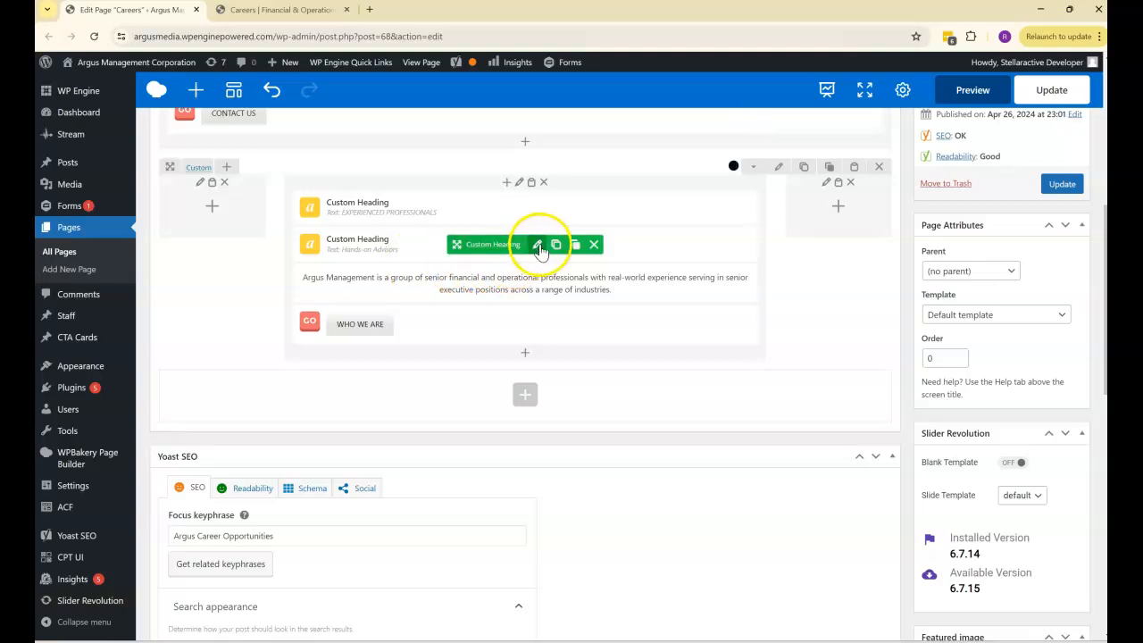
click(538, 247)
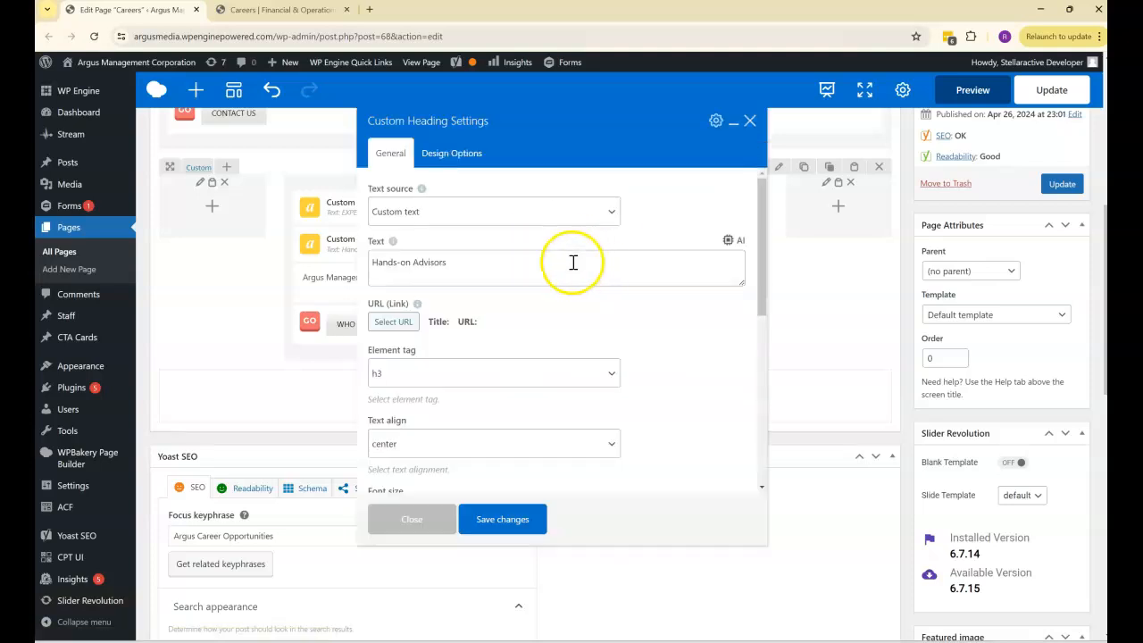
drag(469, 266, 364, 263)
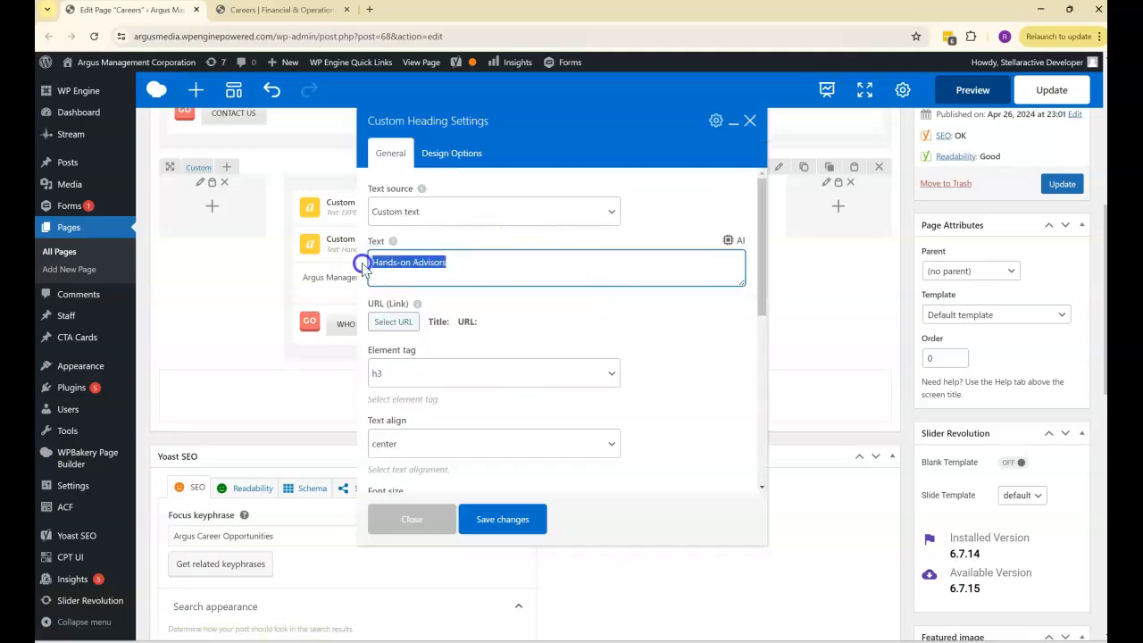
click(750, 122)
- Inspect the paragraph in the Experienced Professionals row's text block settings and close them without saving
click(521, 281)
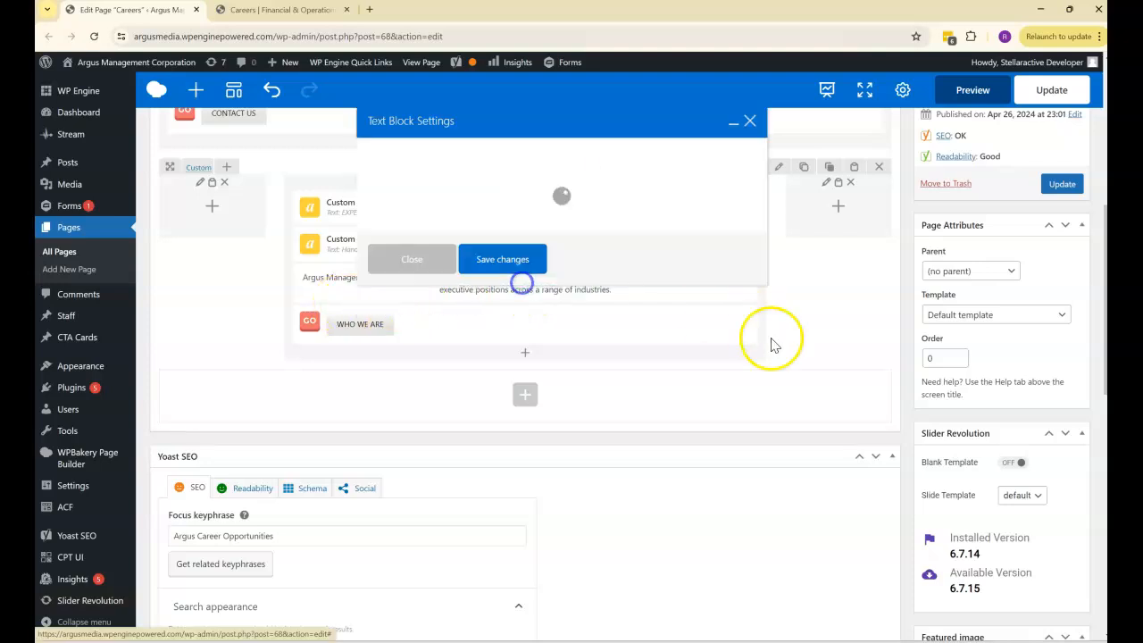
double_click(542, 313)
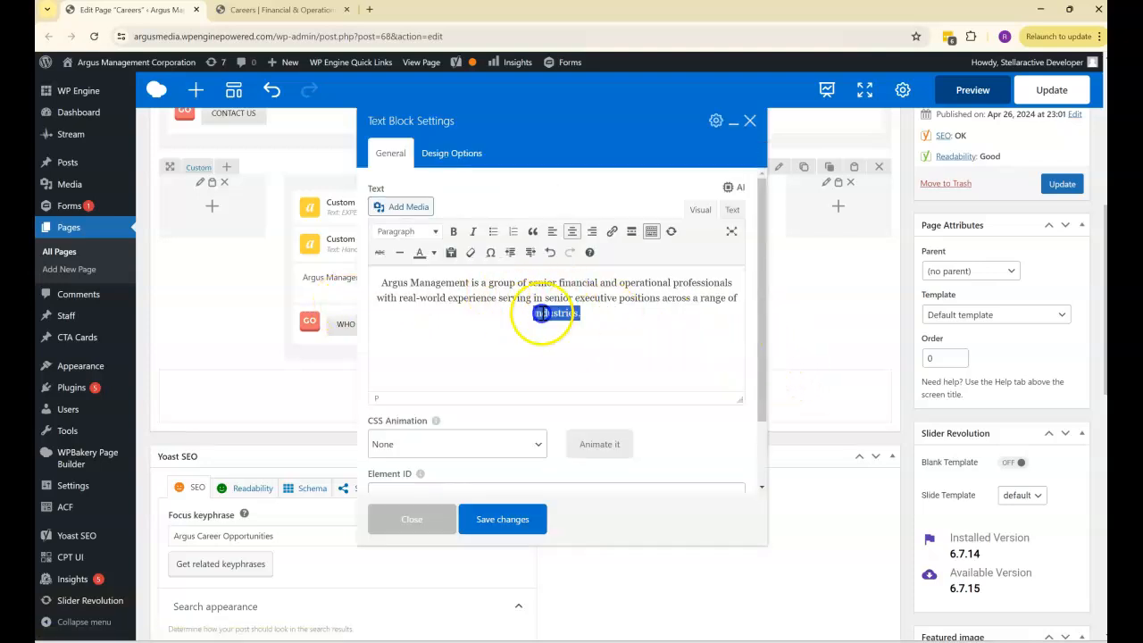
drag(542, 313, 408, 282)
click(552, 302)
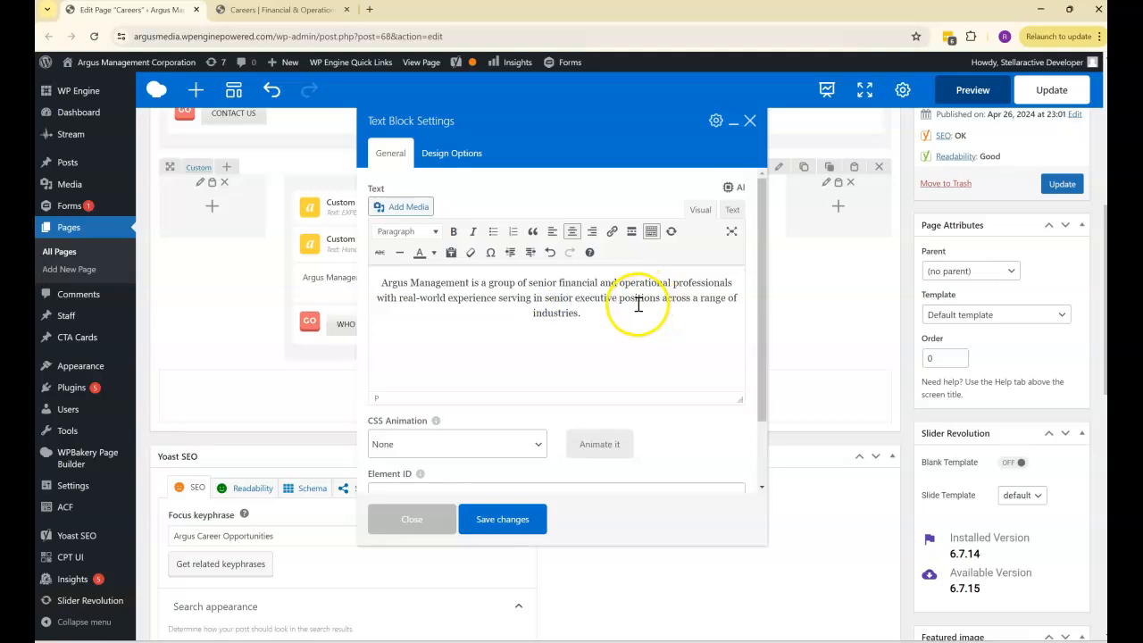
click(748, 122)
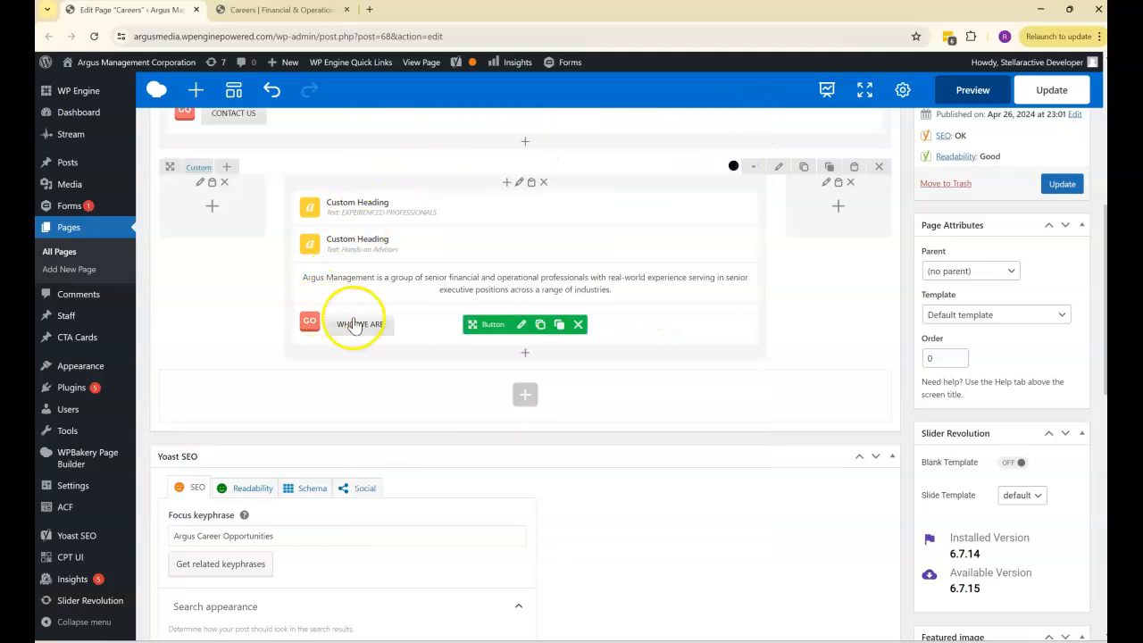
- Open the WHO WE ARE button's settings, highlight its label, and examine the /careers/ path in the live page's address
click(521, 326)
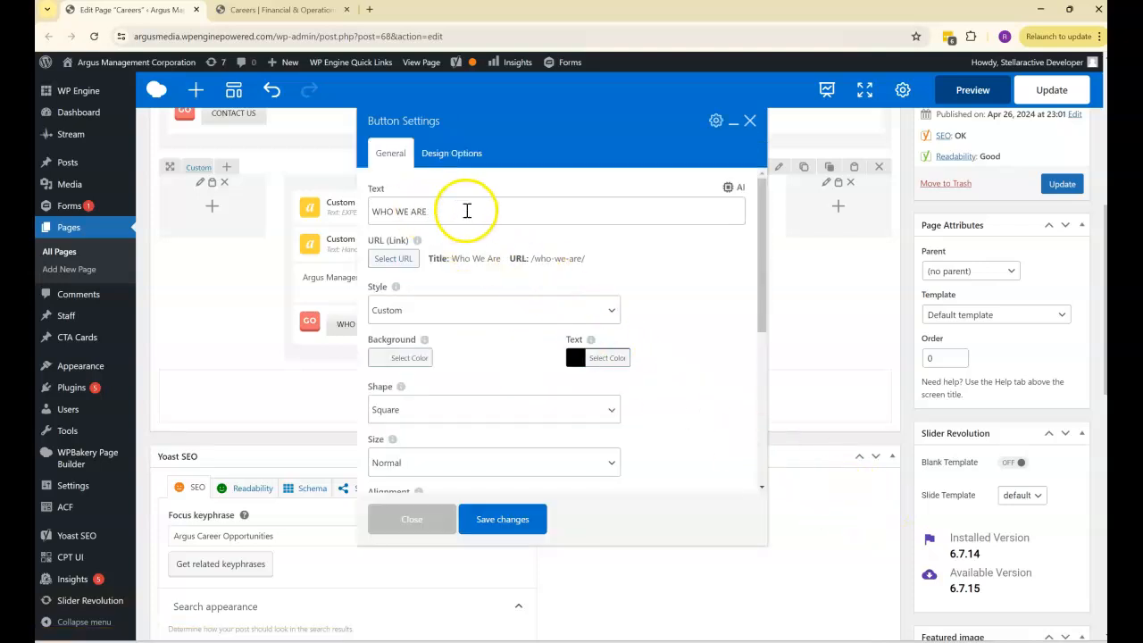
drag(470, 212, 334, 214)
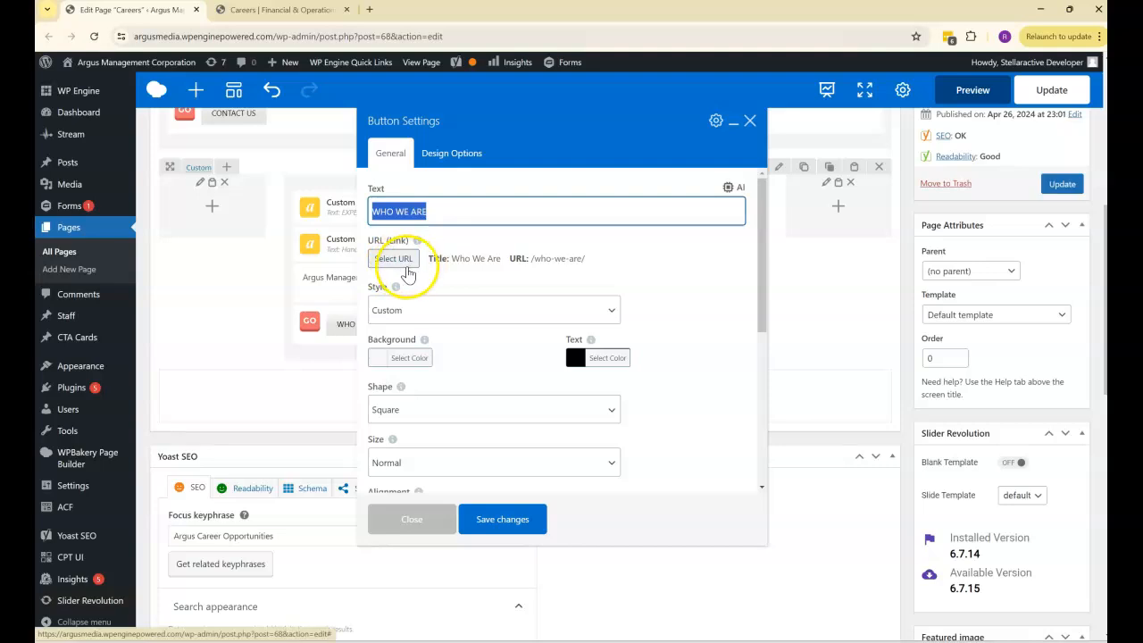
click(272, 10)
click(280, 39)
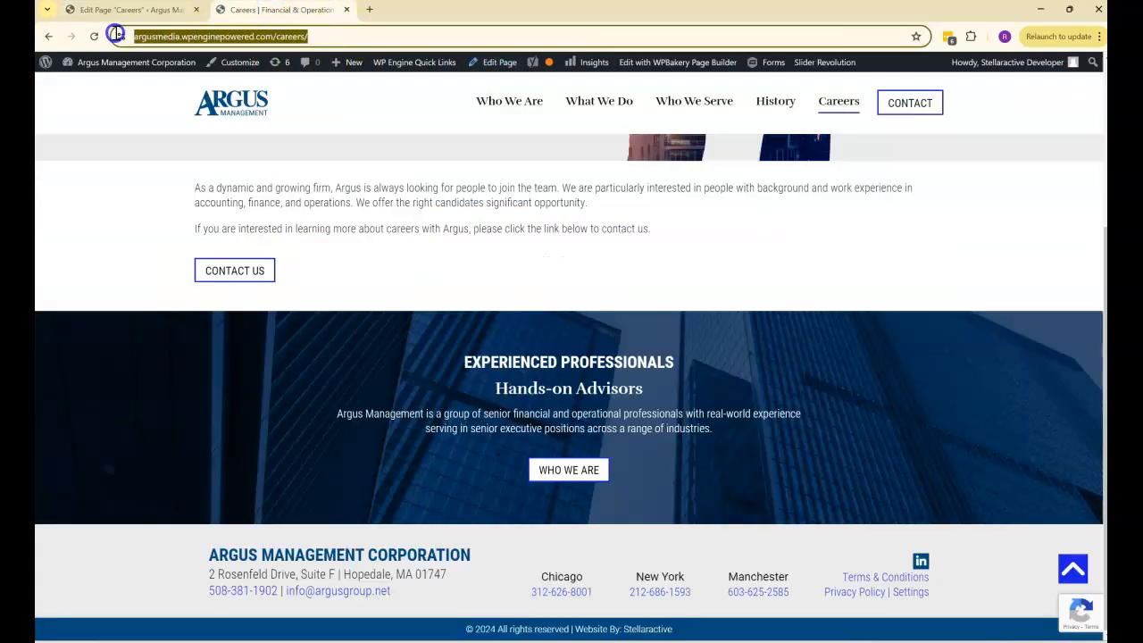
click(323, 41)
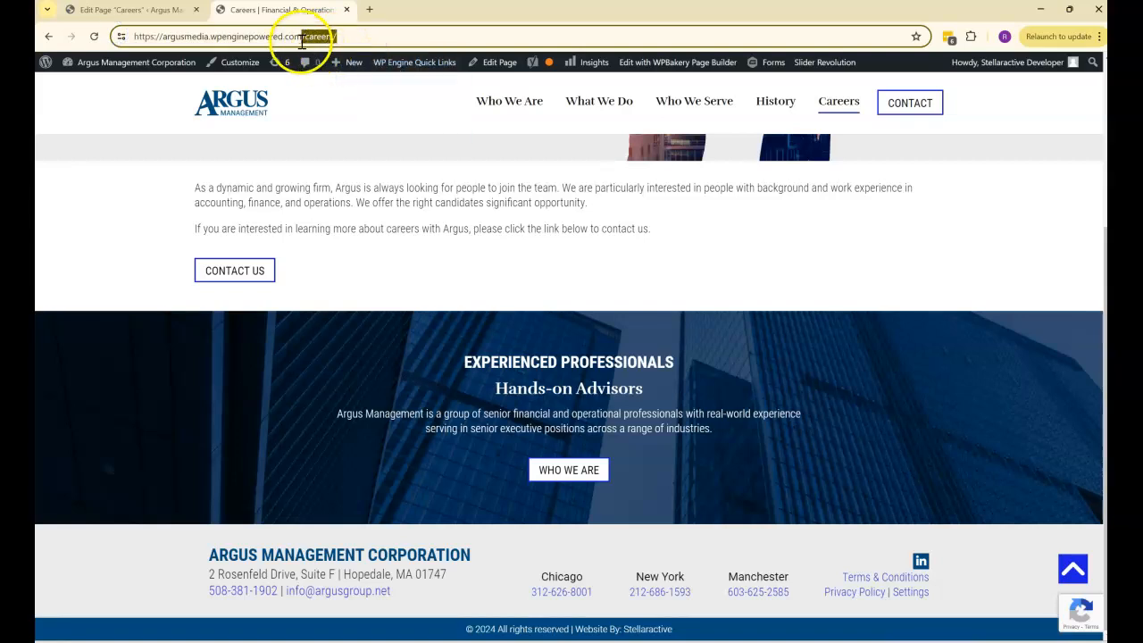
click(148, 10)
- Examine the WHO WE ARE button's link options and existing-content list against the live Careers address, and close the link dialog without setting a link
mouse_move(420, 340)
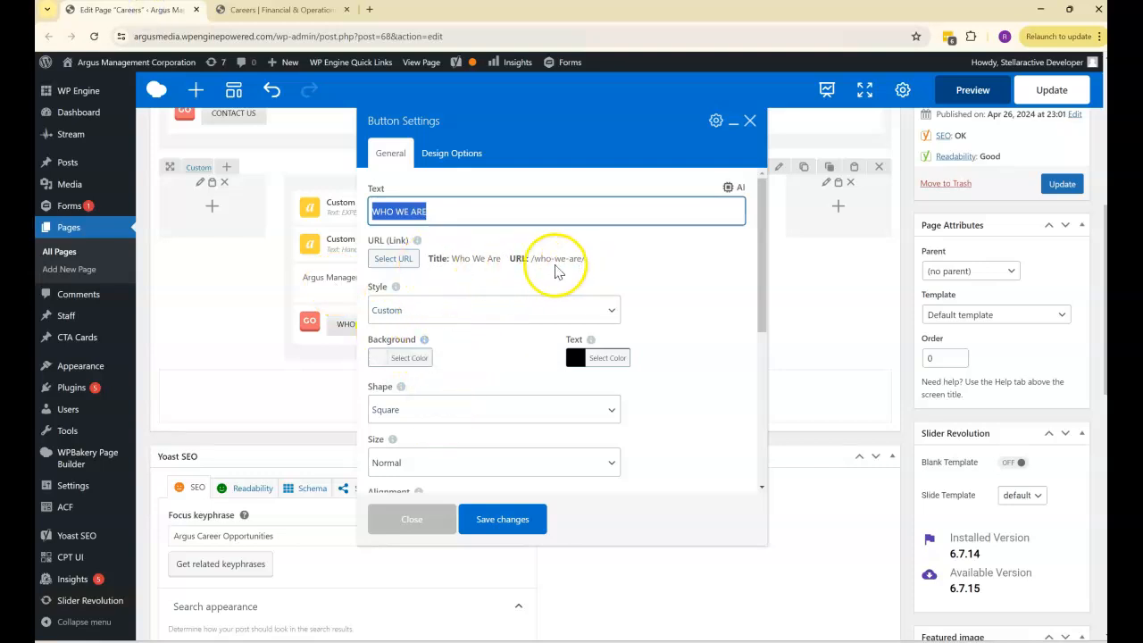
click(393, 259)
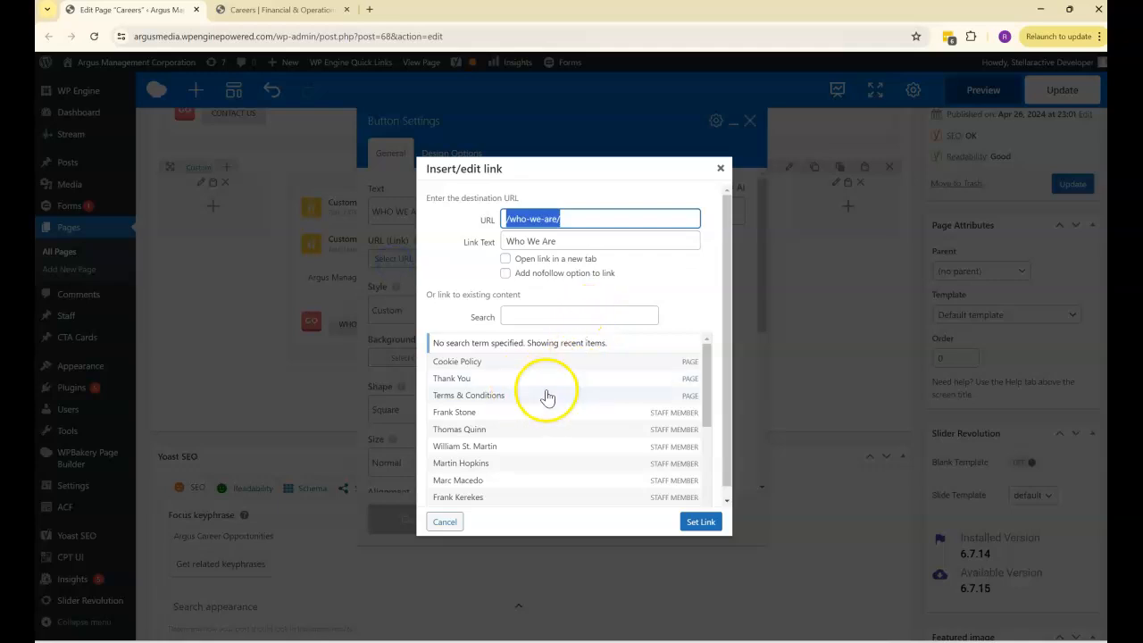
drag(706, 357, 710, 475)
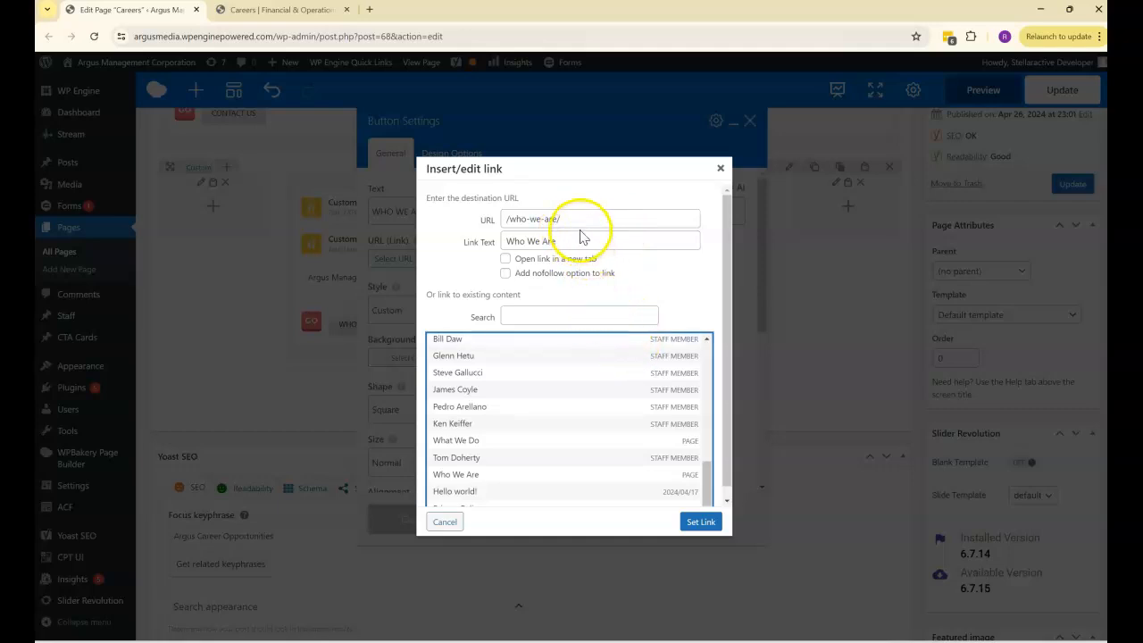
click(288, 11)
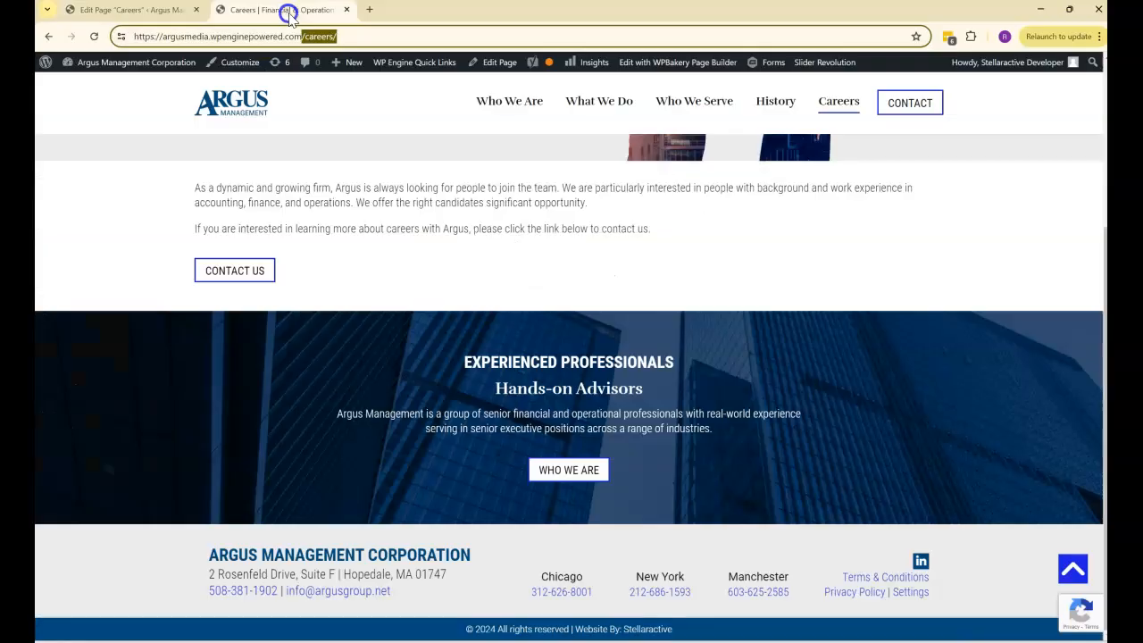
click(335, 36)
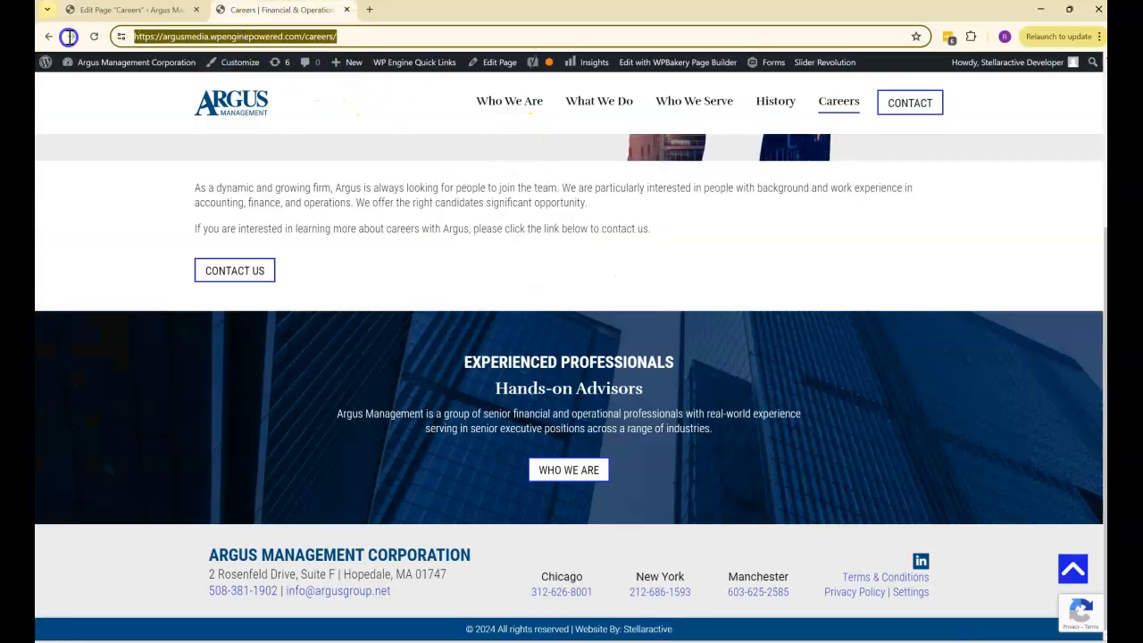
click(123, 12)
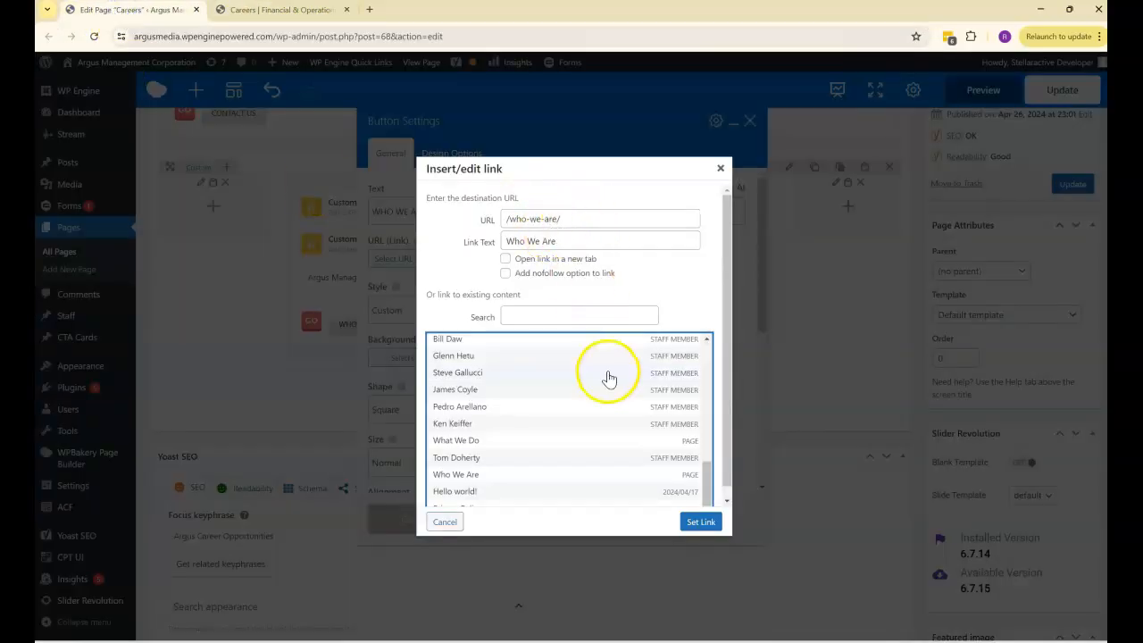
click(719, 169)
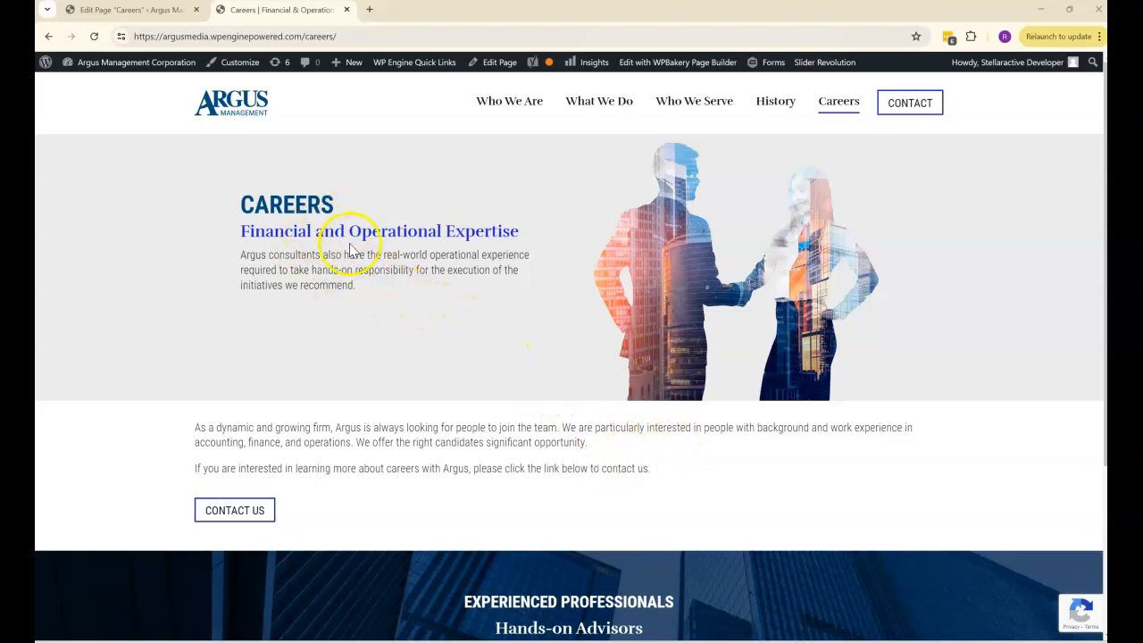
- Compare the Careers banner on the live page with the Slider Revolution element in the page editor
click(312, 266)
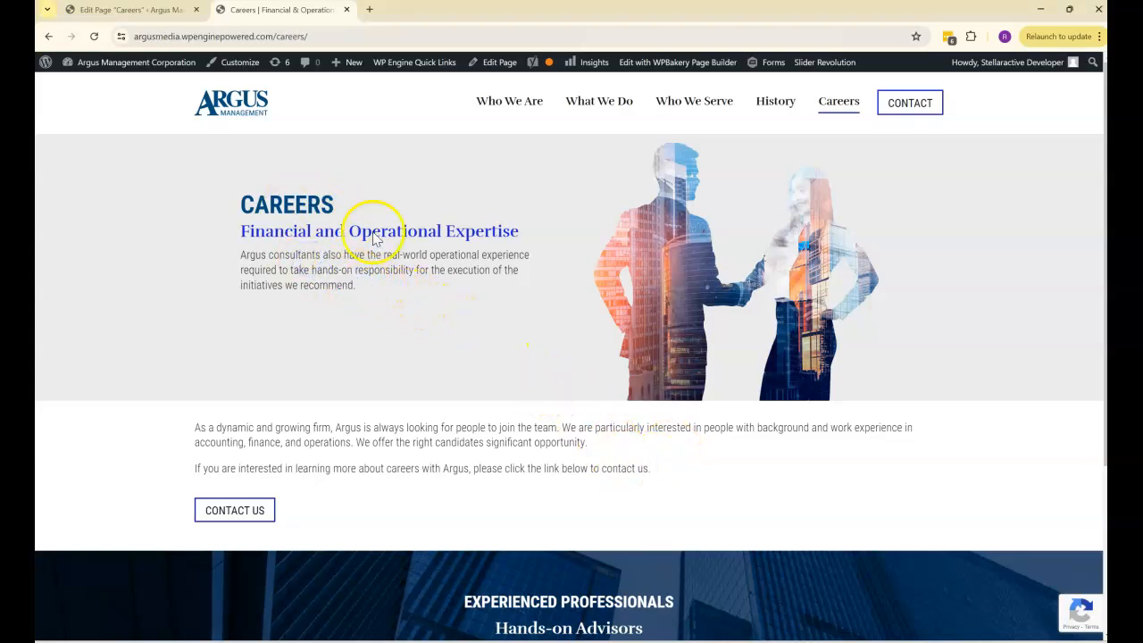
click(134, 10)
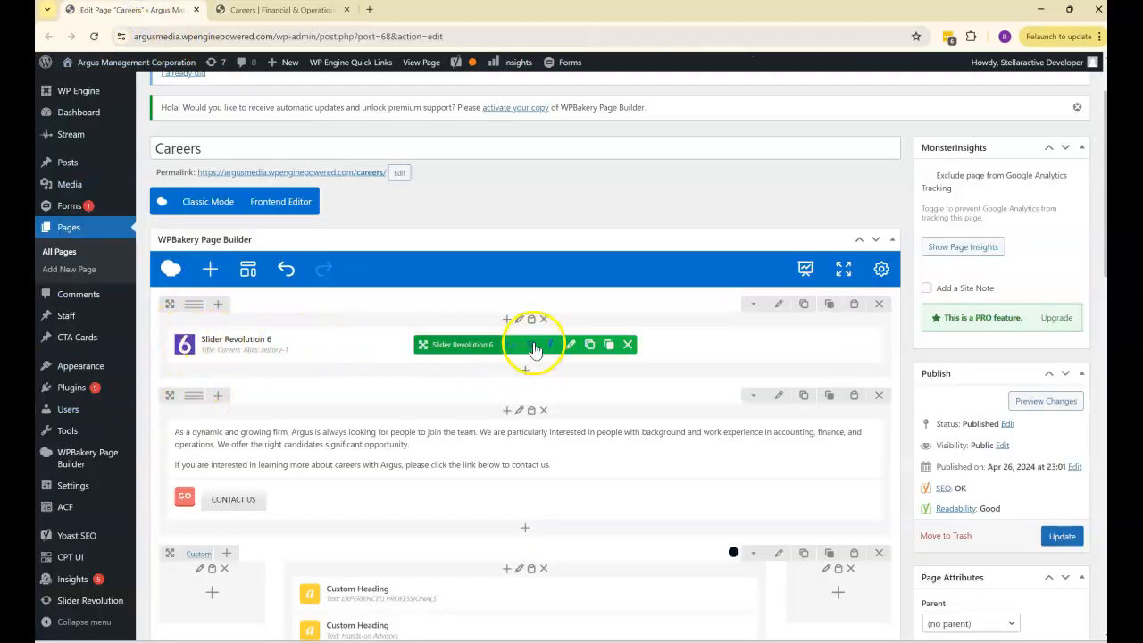
click(295, 9)
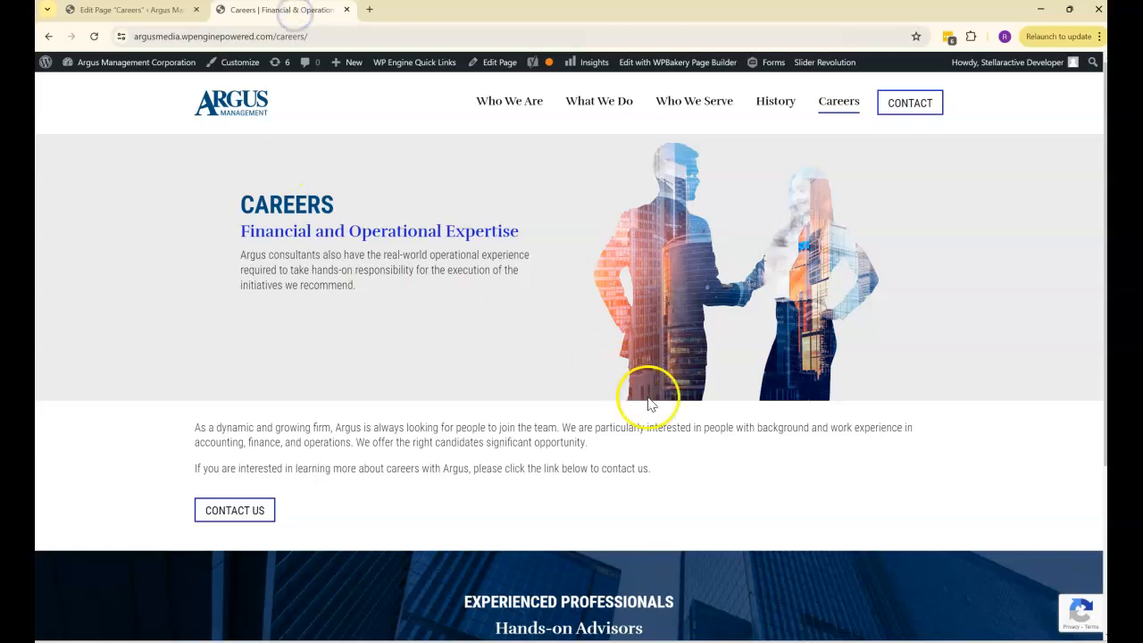